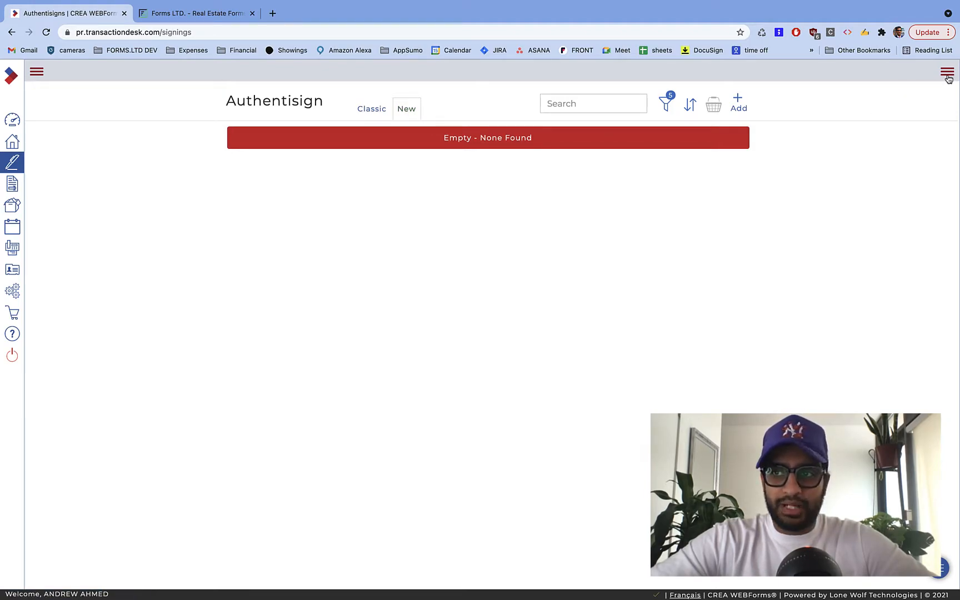
- Start a new Authentisign signing layout named 'Agreement of Purchase and Sale - Freehold'
left_click(949, 77)
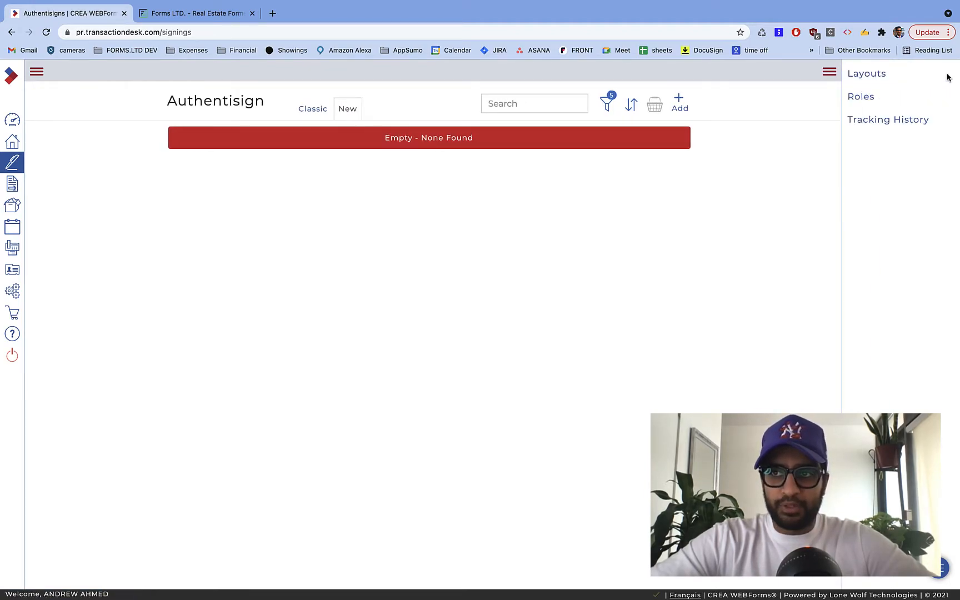
left_click(873, 76)
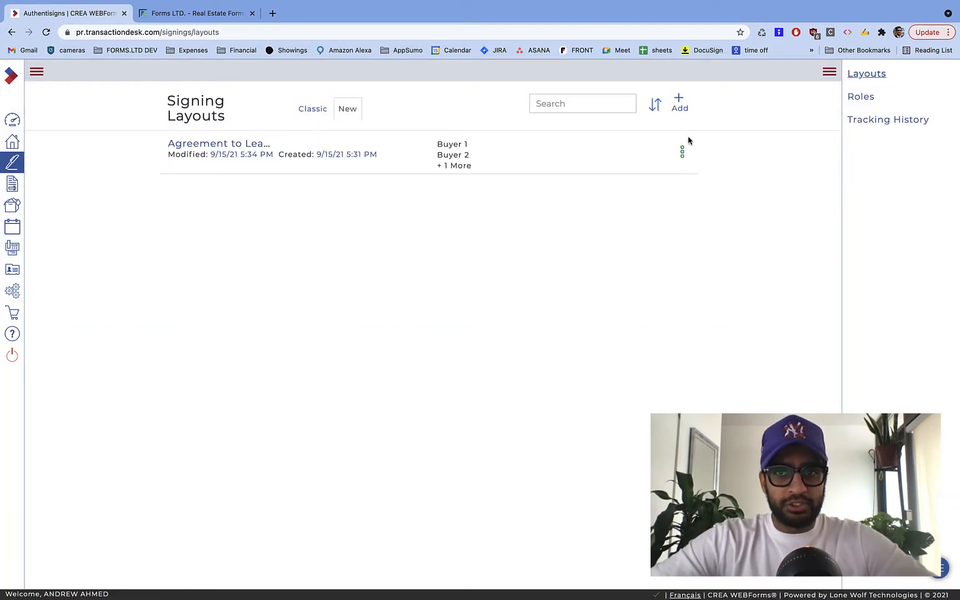
left_click(679, 102)
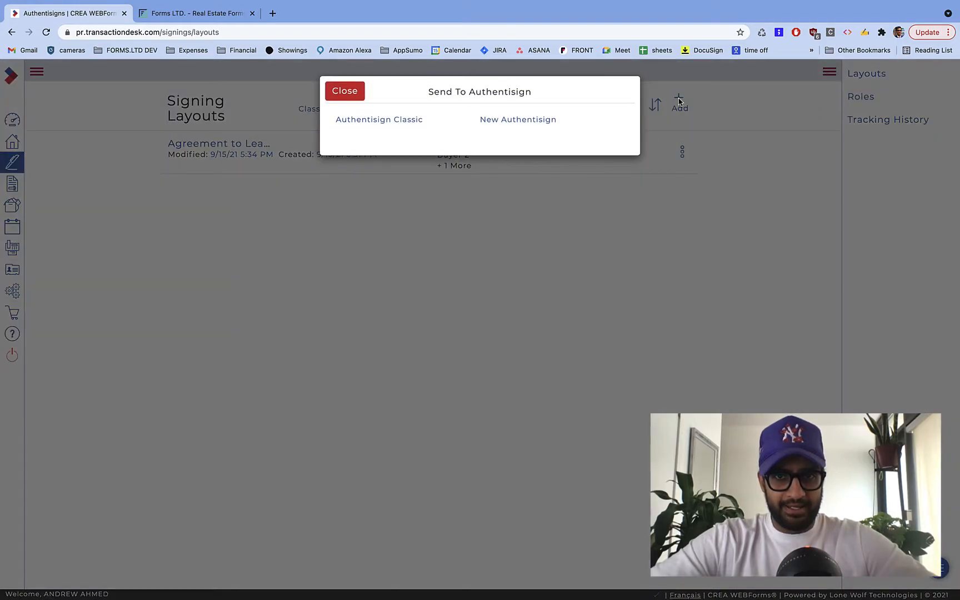
left_click(503, 127)
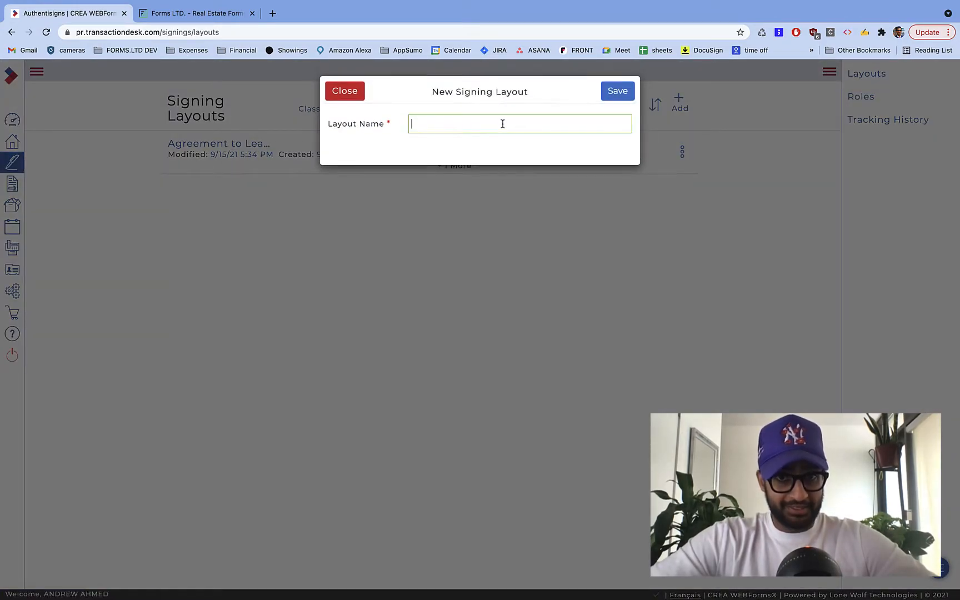
type("Agreement of Purchase and Sa")
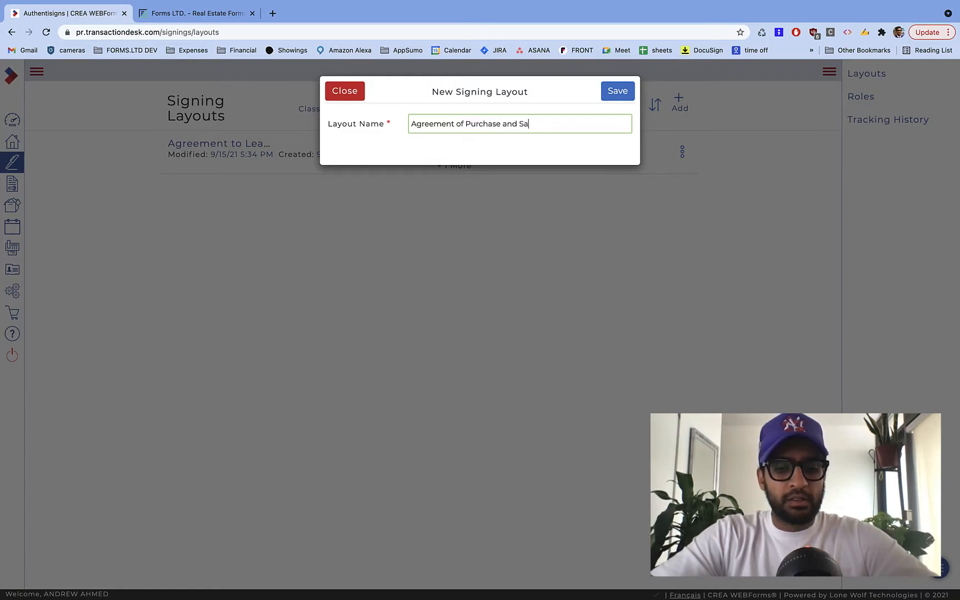
type("le - Freehold - Froms.ltd")
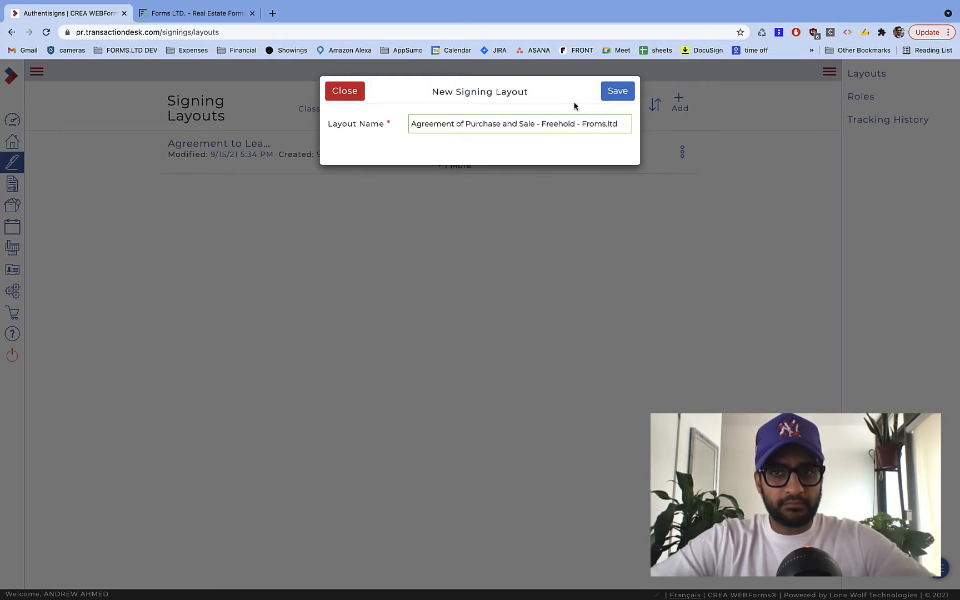
- Save the layout and upload Ontario-Agreement-to-Purchase-Freehold PDF from the Blank folder as its document
left_click(618, 90)
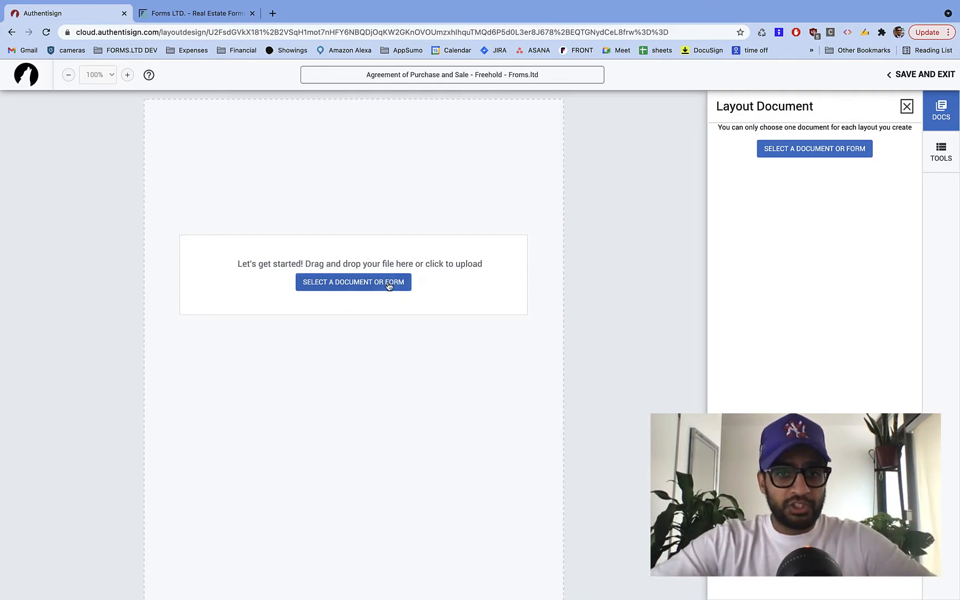
left_click(343, 287)
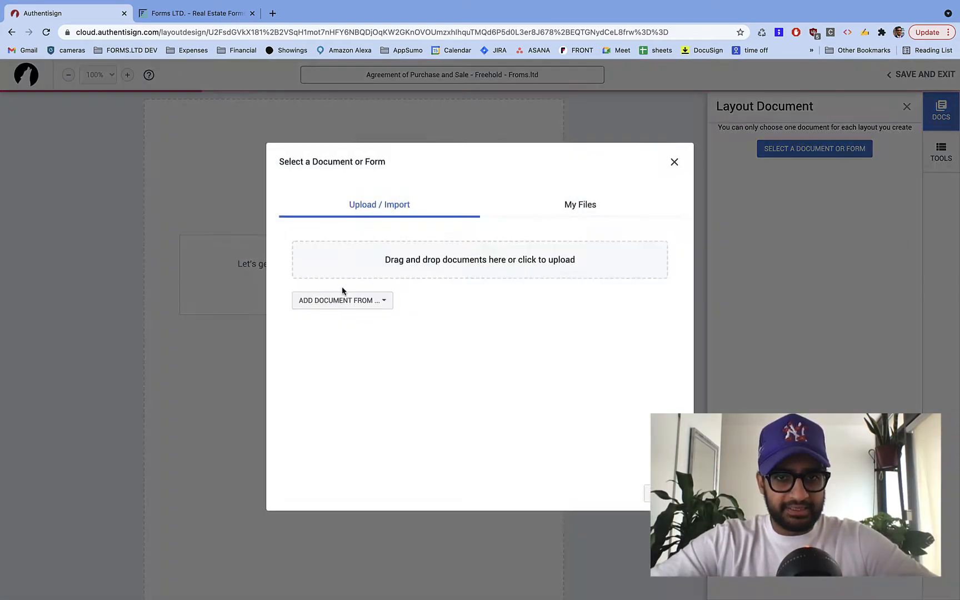
left_click(468, 276)
left_click(388, 293)
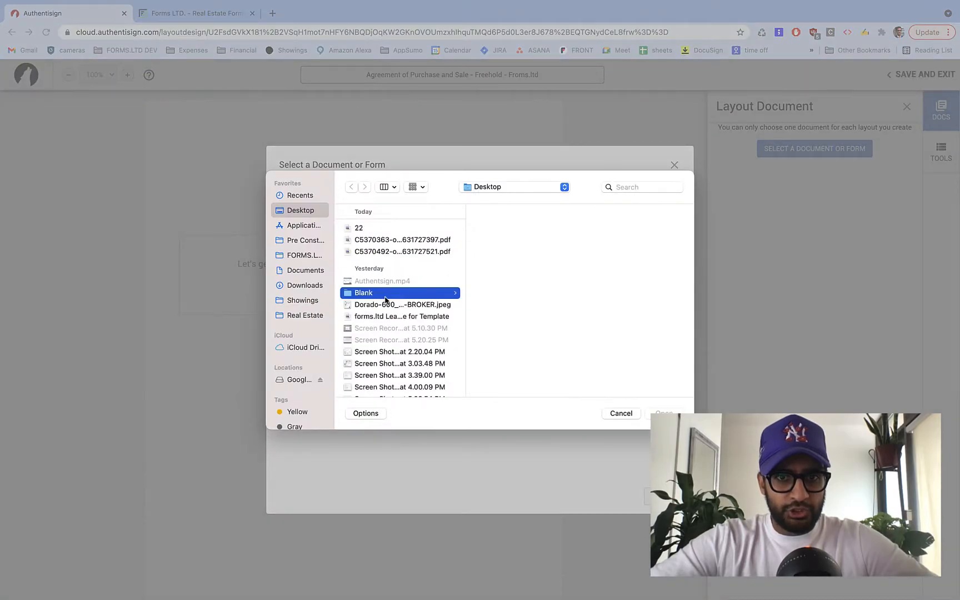
left_click(547, 241)
left_click(531, 254)
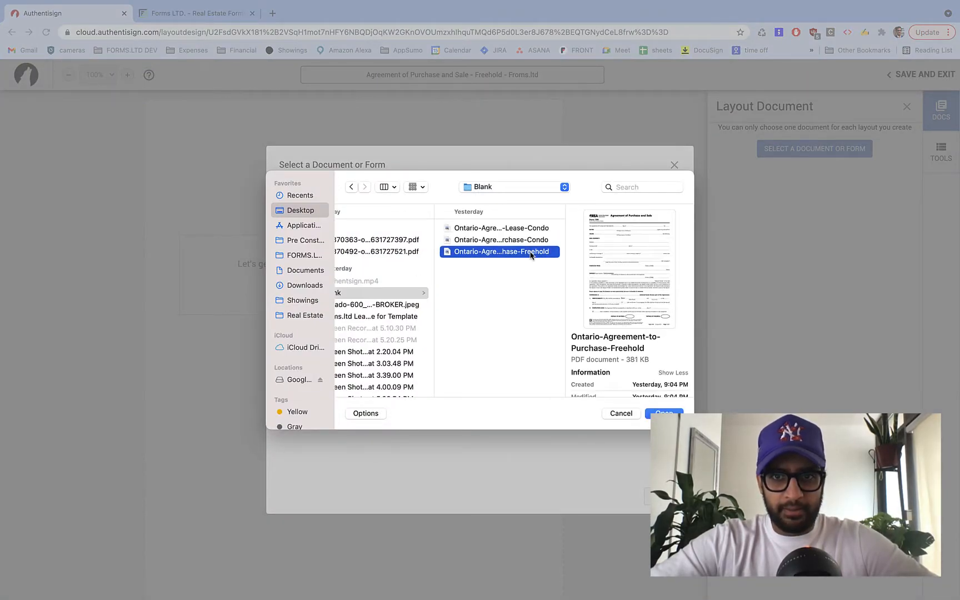
left_click(665, 413)
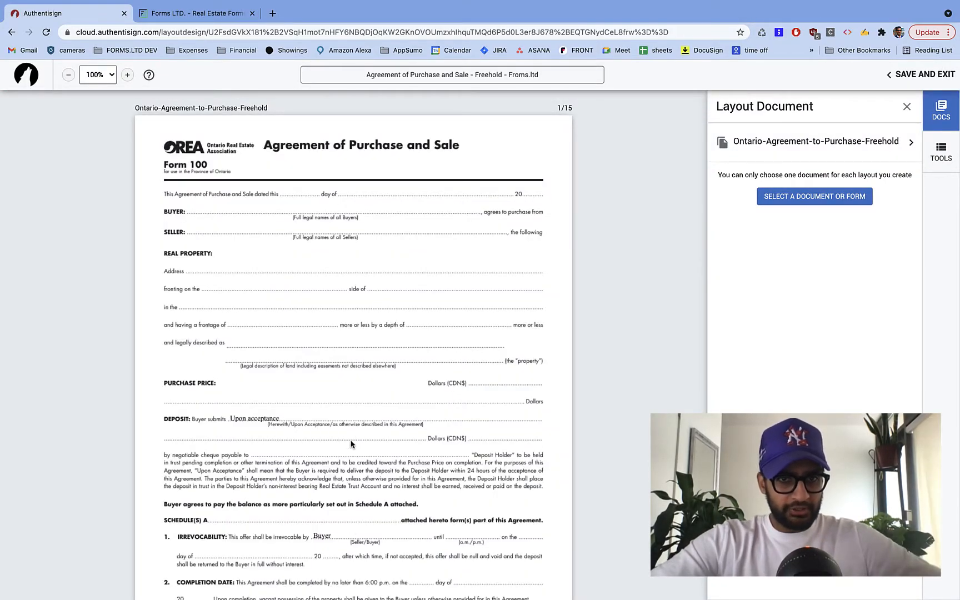
- Place a Buyer 1 initials field on page 1's Initials of Buyer(s) oval
scroll(352, 435, "down", 10)
scroll(352, 434, "up", 10)
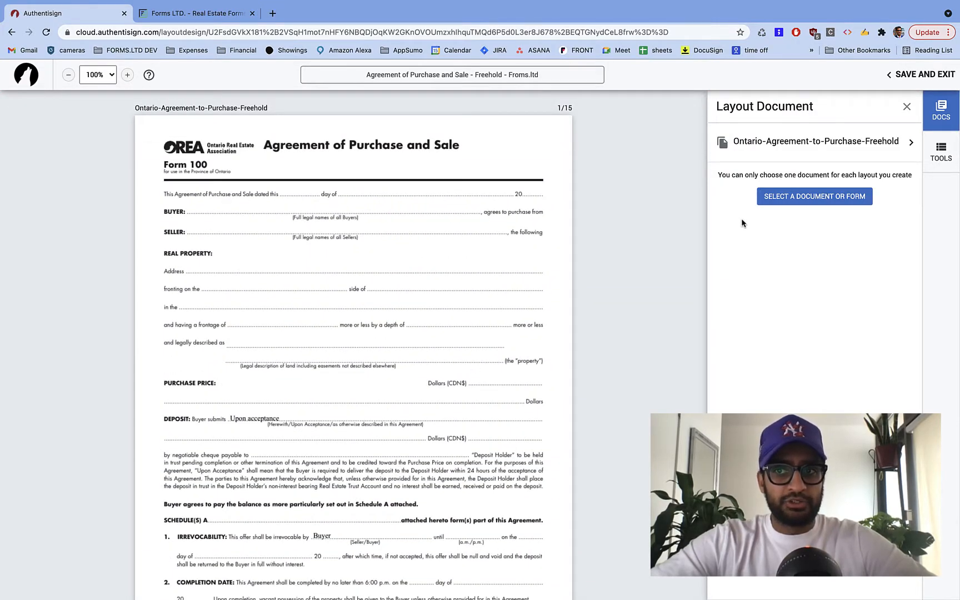
scroll(435, 280, "down", 2)
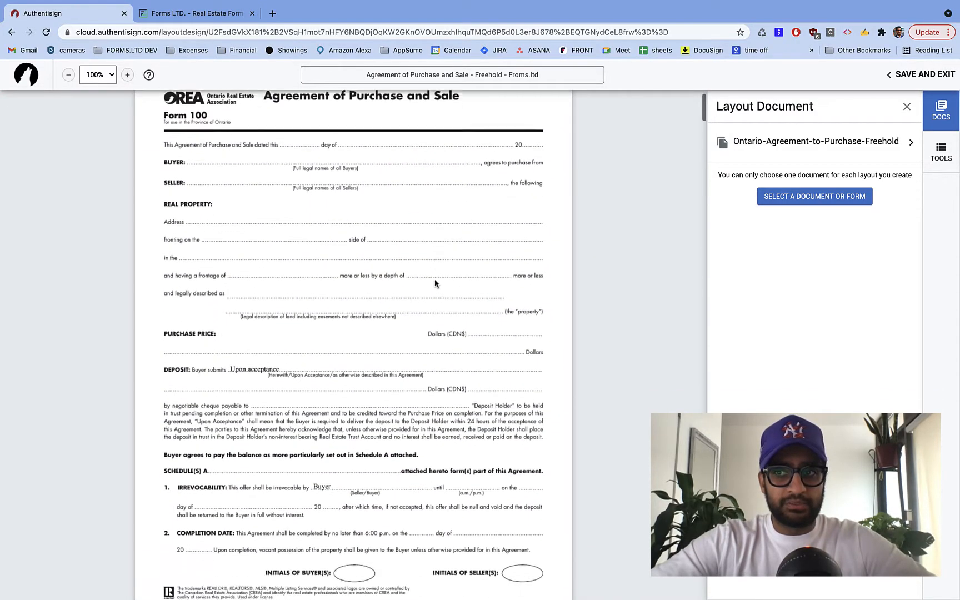
left_click(948, 158)
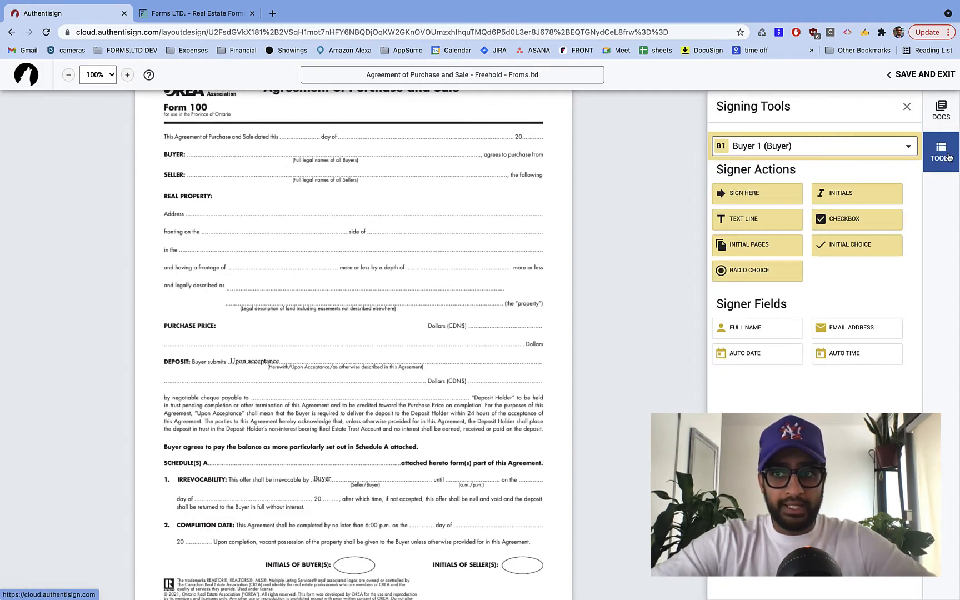
scroll(408, 383, "down", 3)
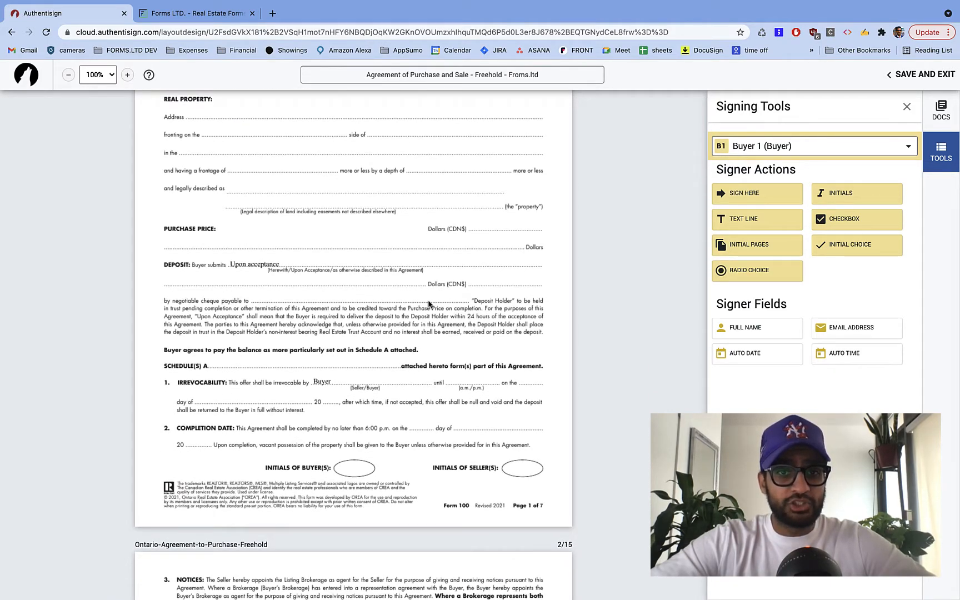
scroll(429, 303, "down", 2)
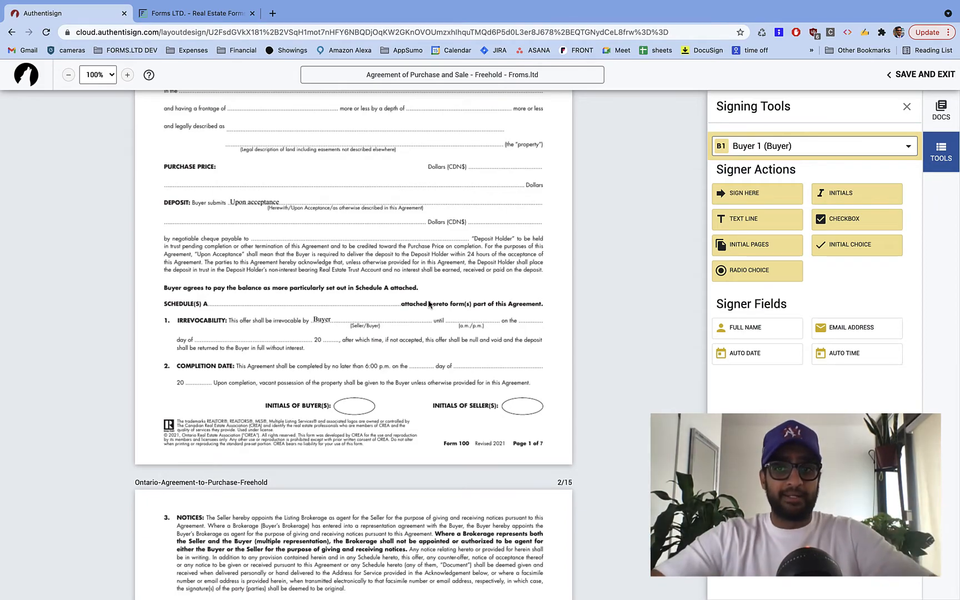
left_click_drag(840, 193, 334, 399)
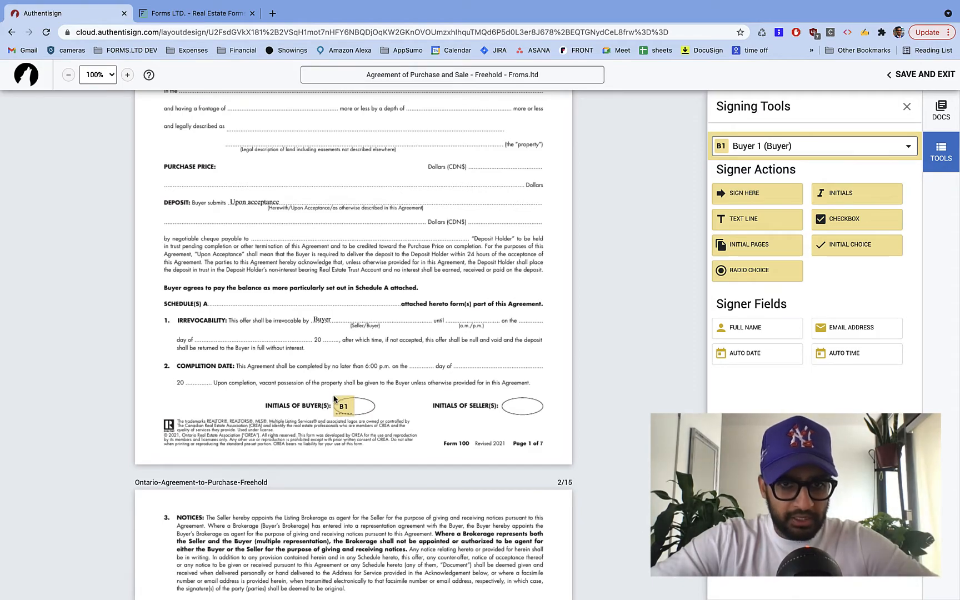
scroll(467, 423, "down", 6)
scroll(470, 428, "down", 2)
scroll(470, 428, "up", 9)
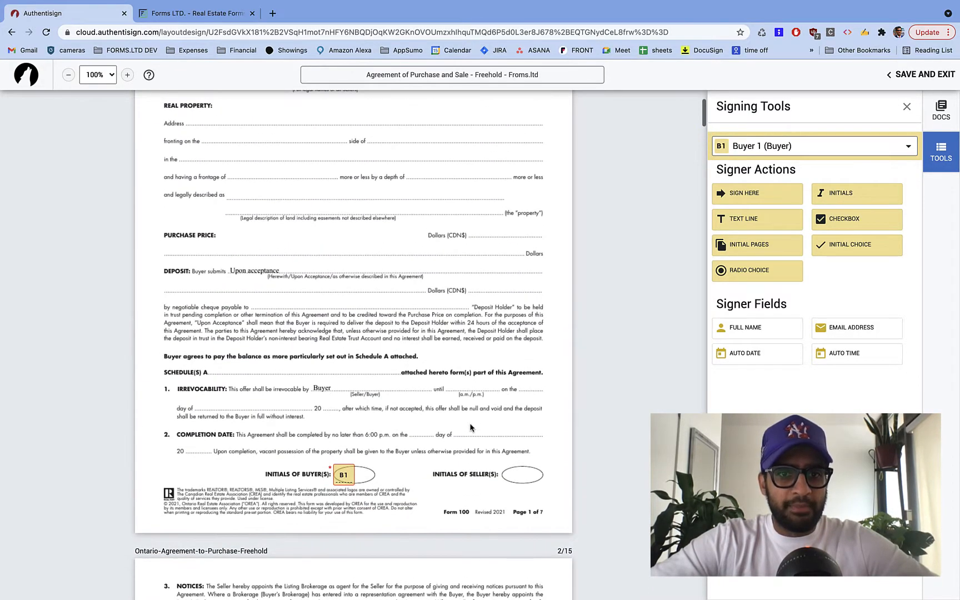
- Add Buyer 2 initials beside the B1 initials on page 1
left_click(789, 150)
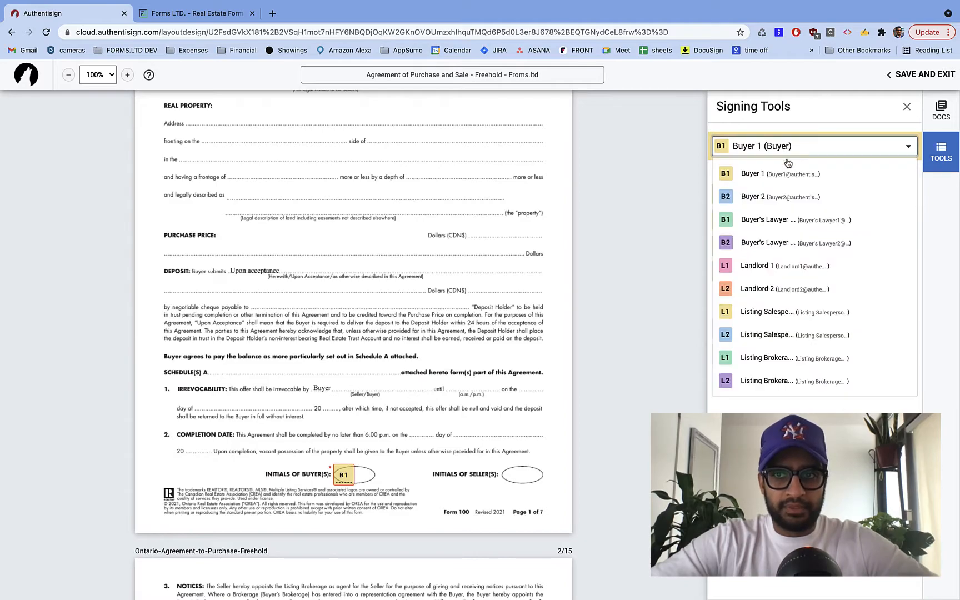
left_click(794, 196)
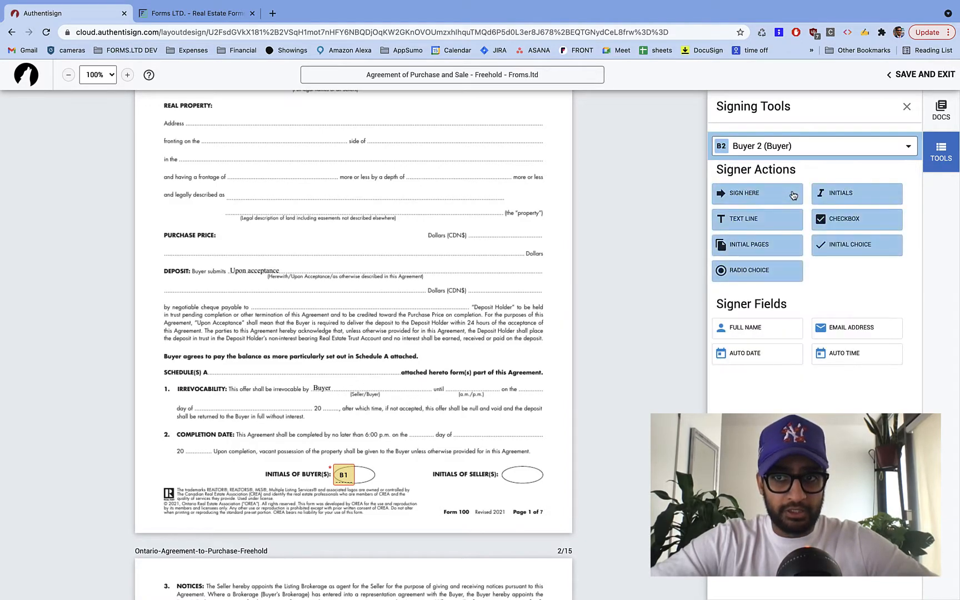
left_click_drag(856, 193, 356, 465)
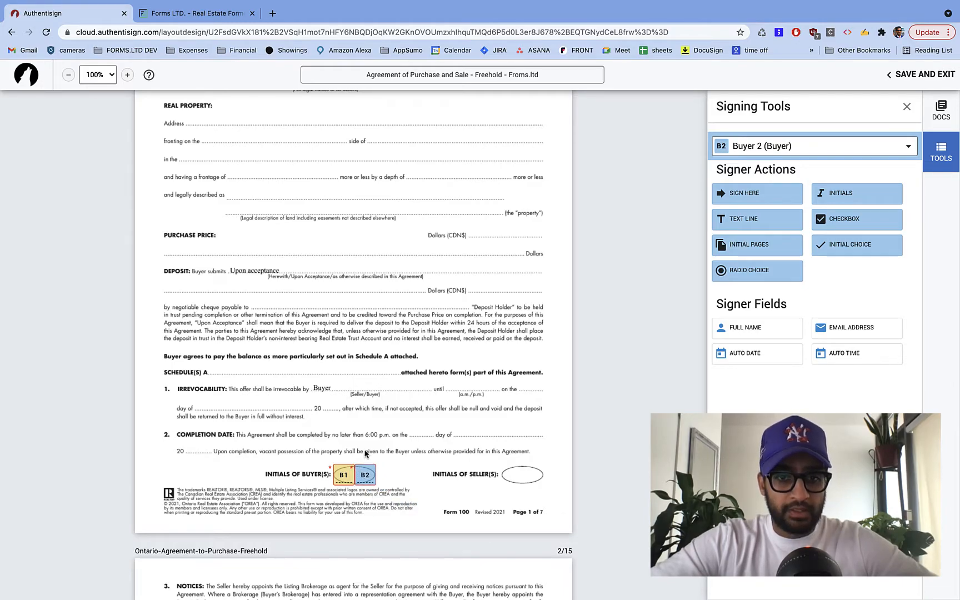
scroll(365, 454, "down", 10)
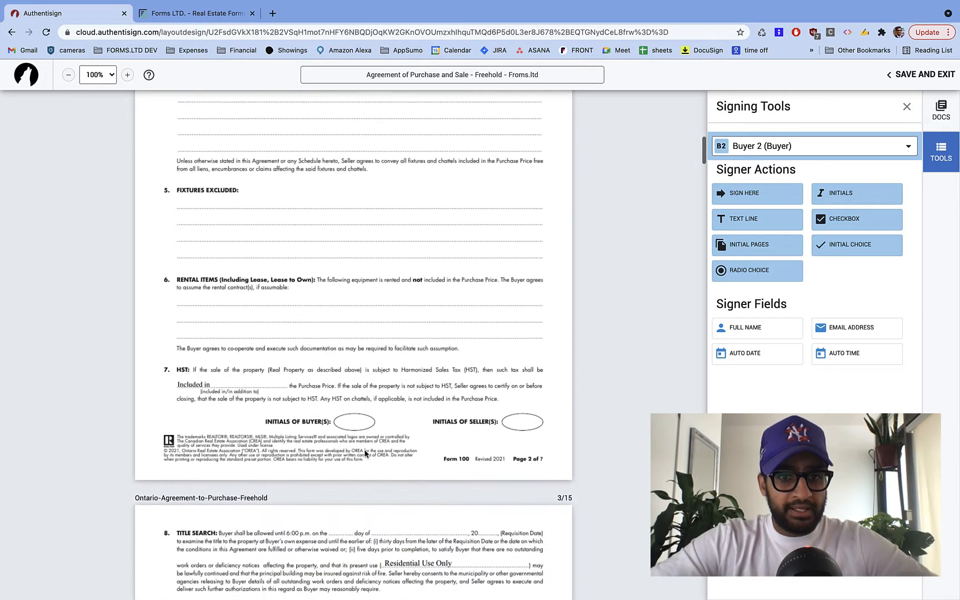
- Switch back to Buyer 1 and place initials on the buyer ovals of pages 2, 3 and 4
left_click(766, 146)
left_click(770, 169)
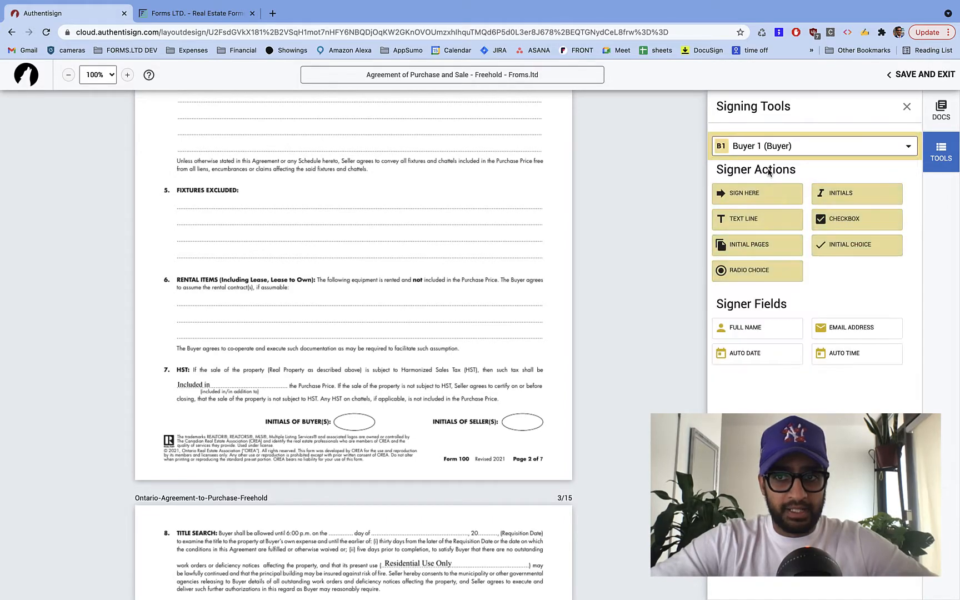
left_click_drag(837, 201, 335, 413)
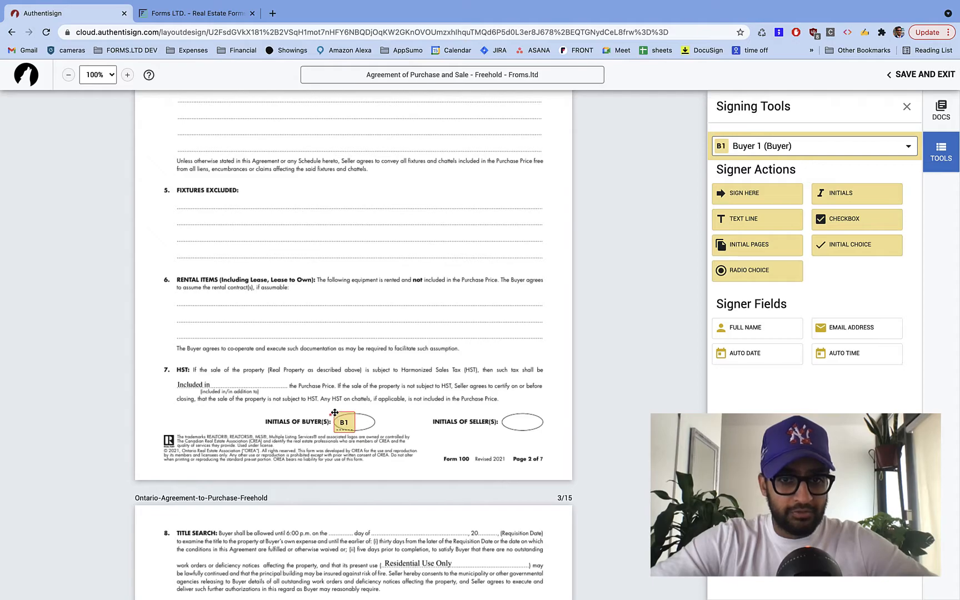
scroll(415, 467, "down", 8)
left_click_drag(836, 201, 334, 264)
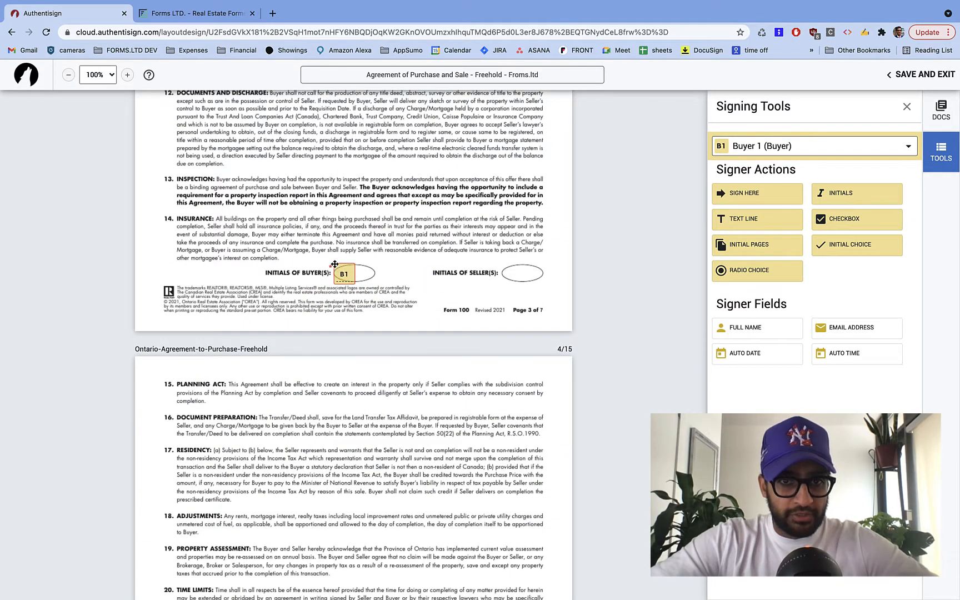
scroll(414, 328, "down", 8)
left_click_drag(862, 195, 345, 339)
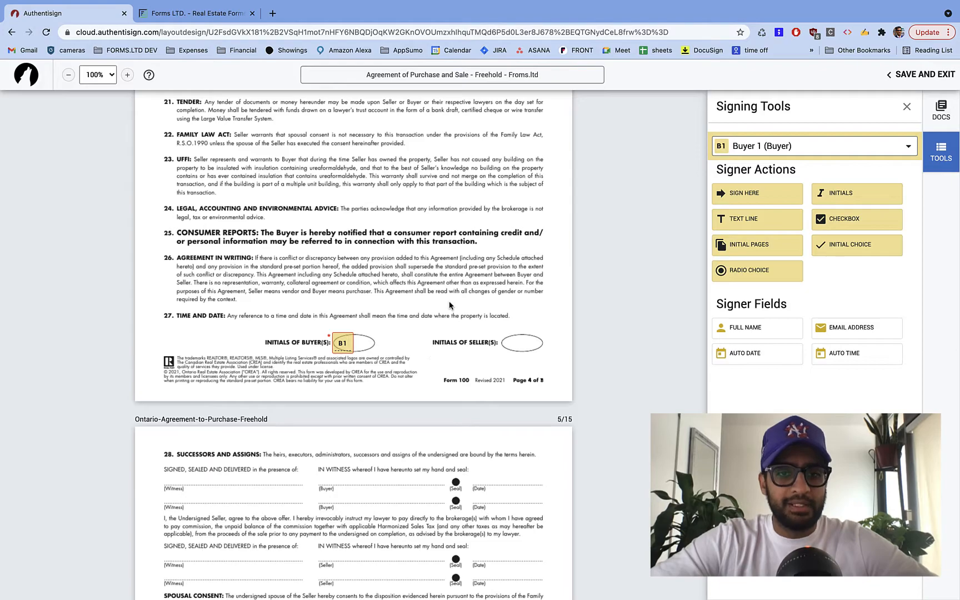
scroll(416, 455, "down", 6)
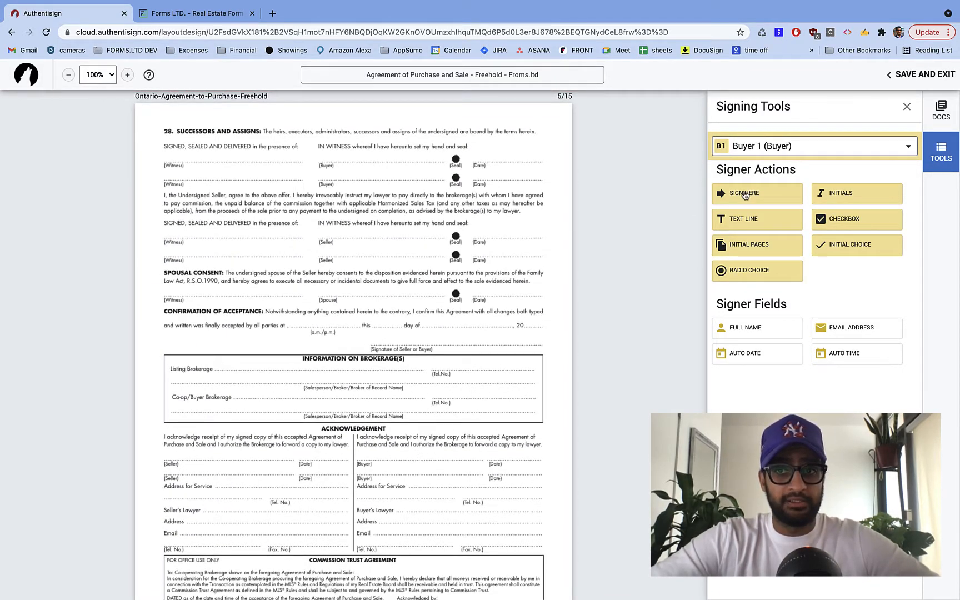
- Add a Buyer 1 signature on page 5's first buyer line, with its date stamp on the Date line
left_click_drag(797, 194, 318, 148)
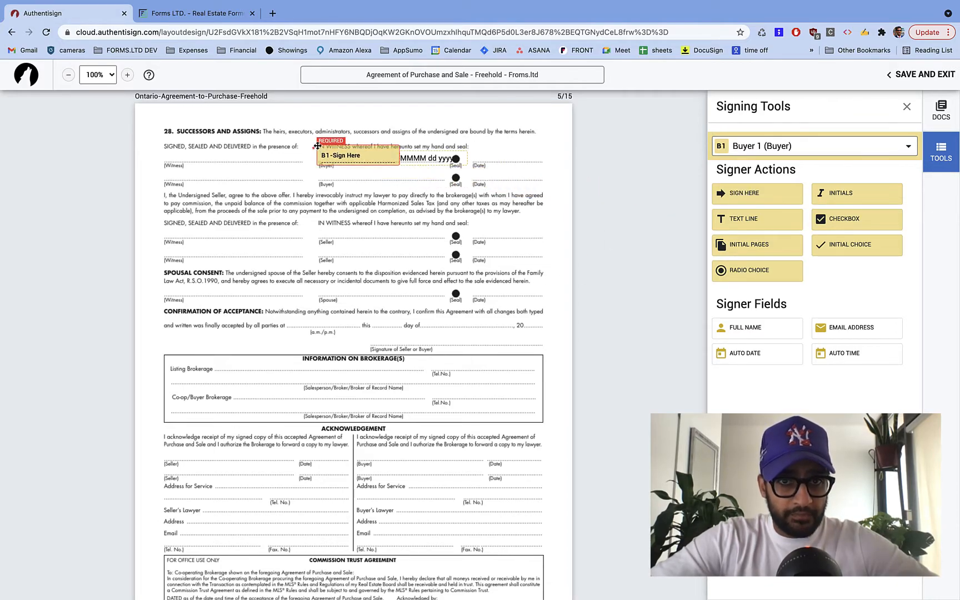
left_click(439, 160)
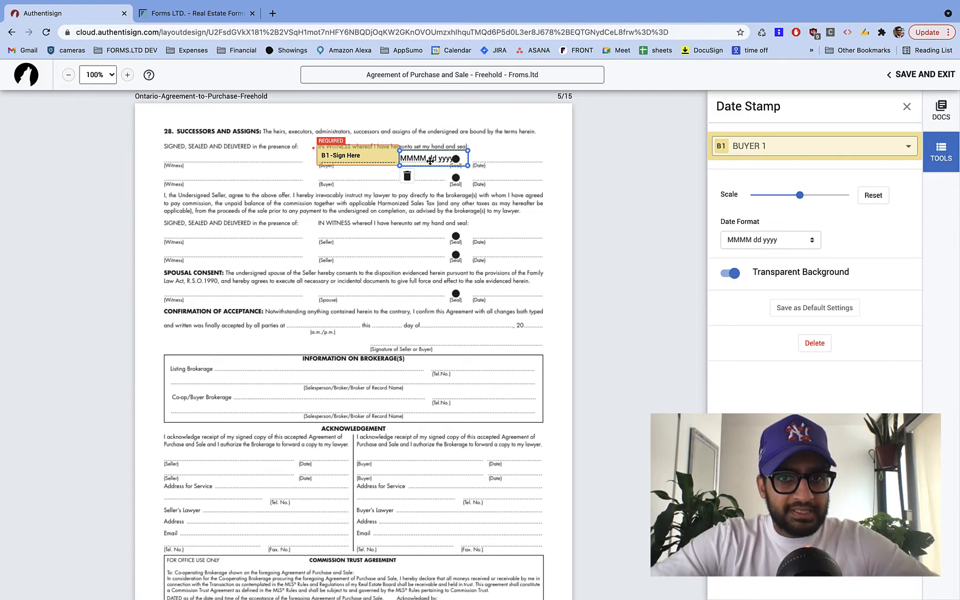
left_click_drag(430, 160, 500, 161)
scroll(412, 229, "up", 5)
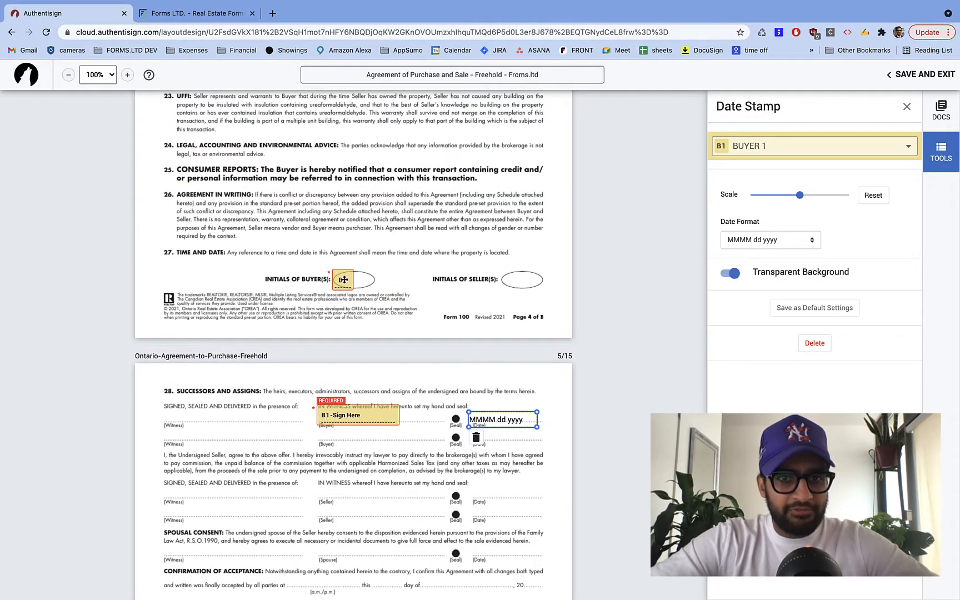
- Toggle the Date Stamp on and back off for page 4's buyer initials
left_click(343, 280)
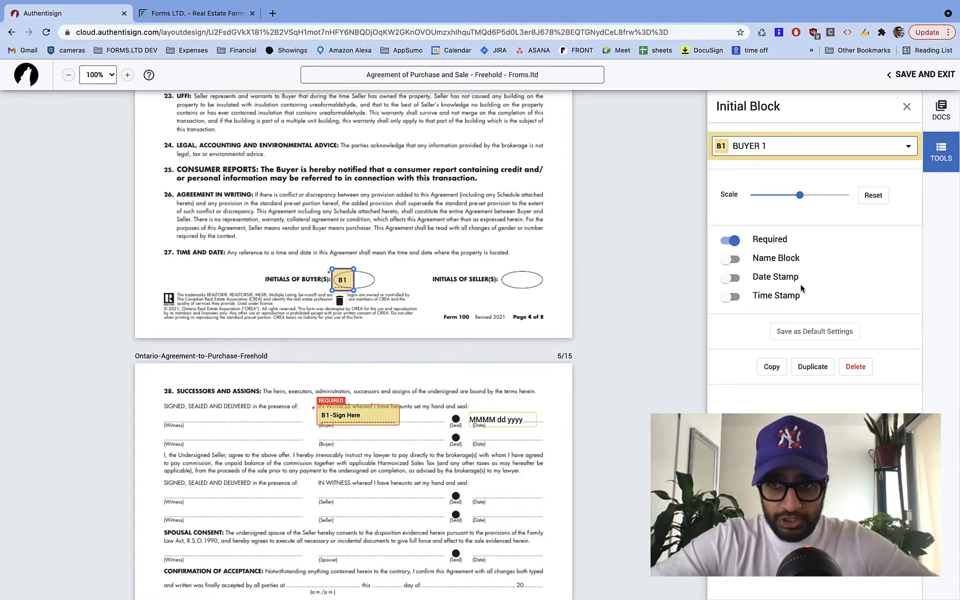
left_click(734, 282)
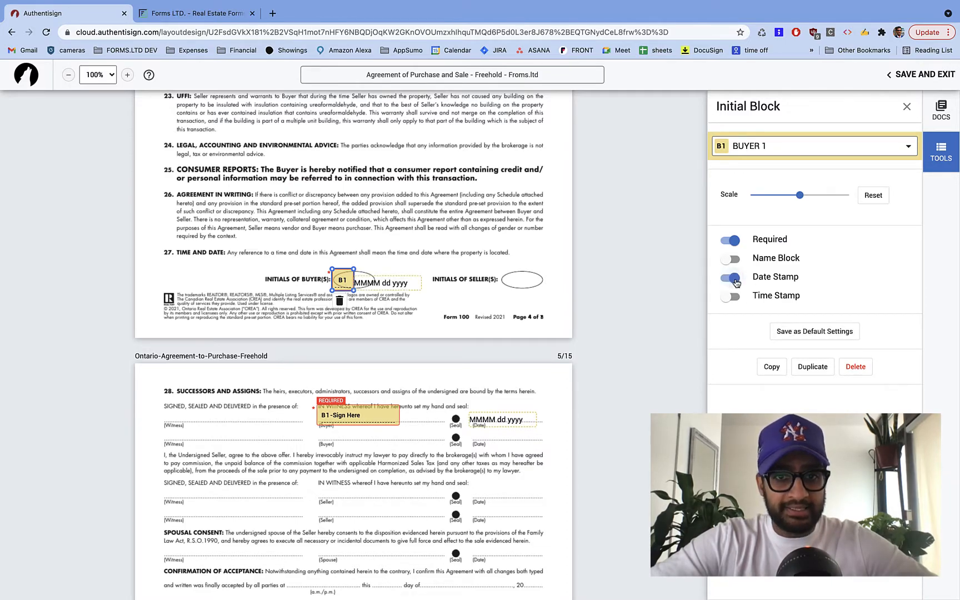
left_click(734, 279)
scroll(341, 350, "down", 3)
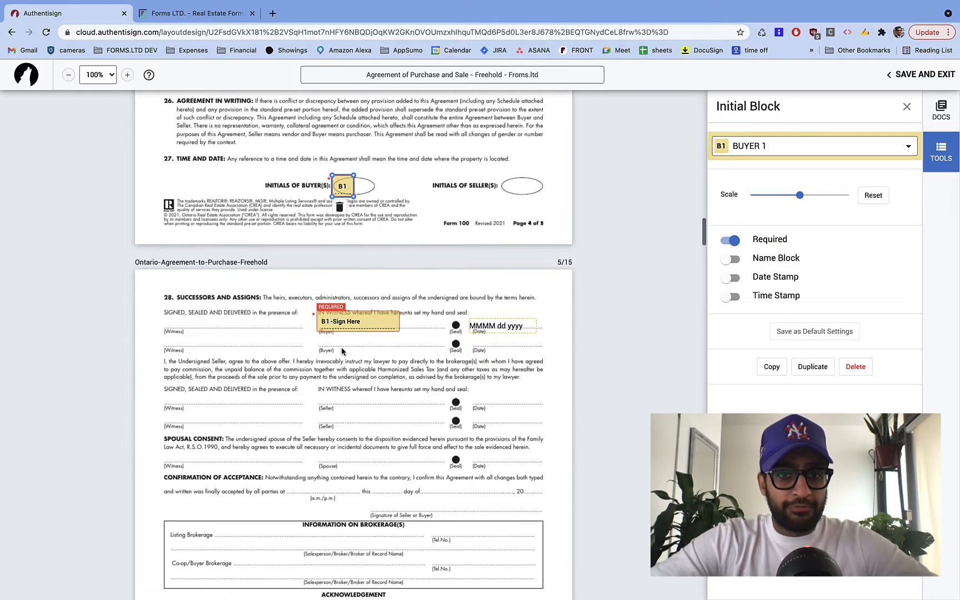
- Keep the MMMM dd yyyy date format, shrink the Sign Here block, and save as default settings
left_click(352, 328)
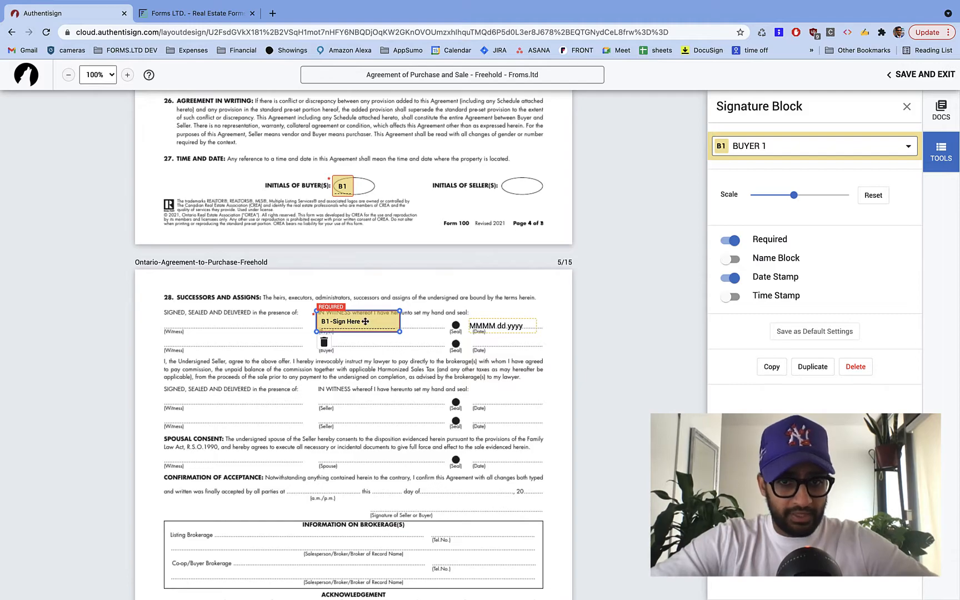
left_click(502, 329)
left_click(756, 245)
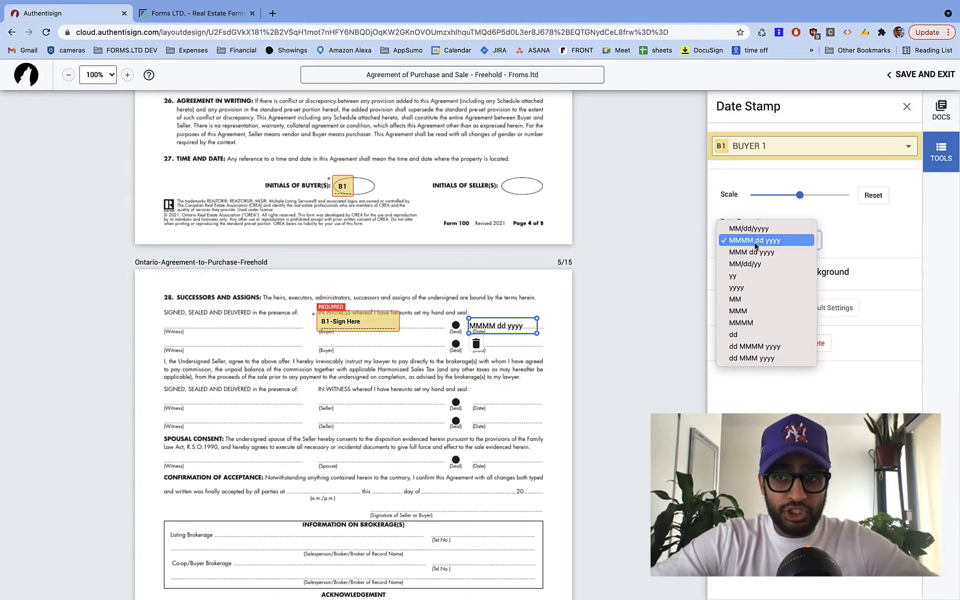
left_click(764, 246)
left_click(358, 323)
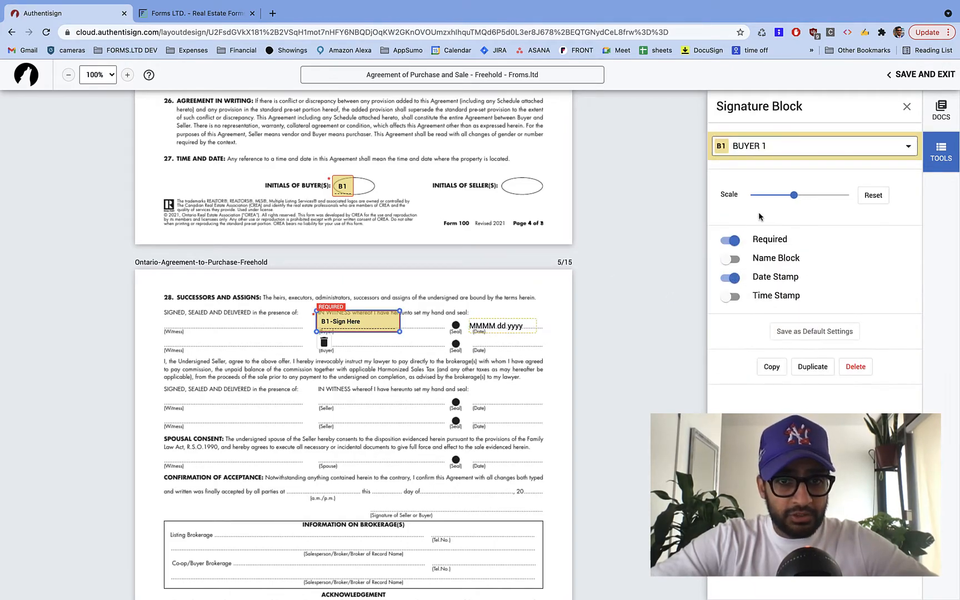
left_click_drag(794, 195, 775, 195)
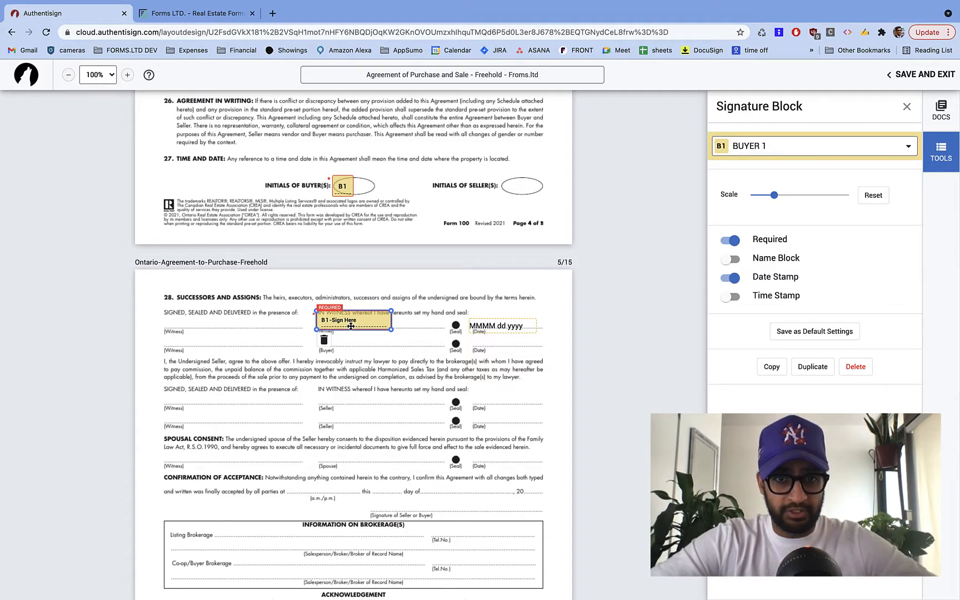
left_click(821, 332)
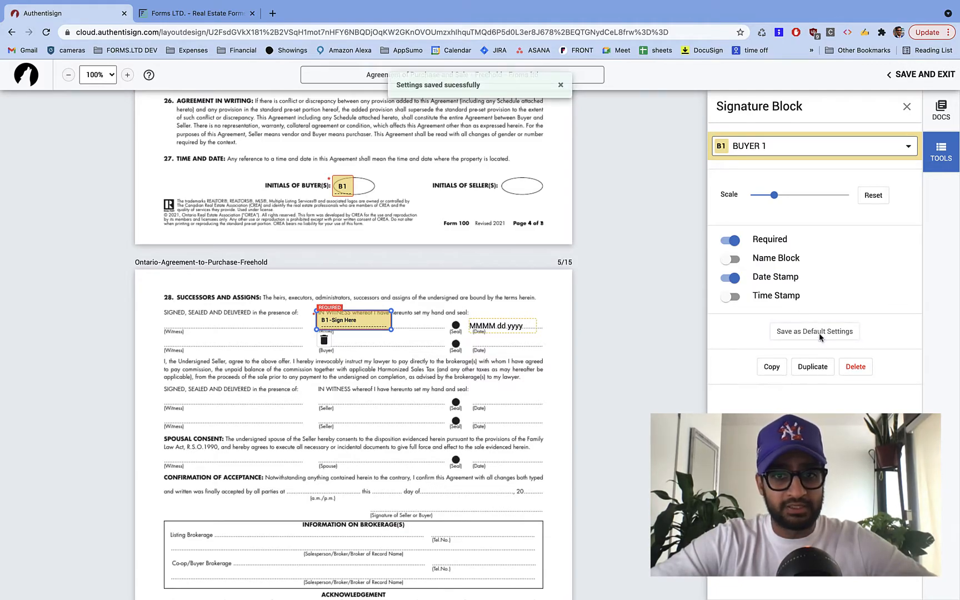
left_click_drag(342, 319, 346, 323)
- Align page 5's signature date stamp with its Date line
left_click(504, 332)
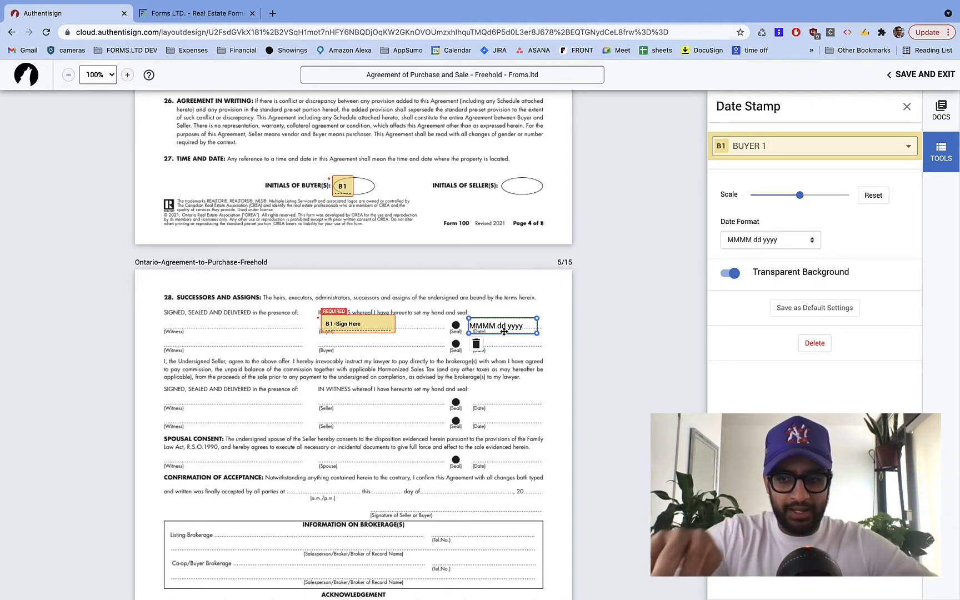
left_click_drag(504, 332, 505, 332)
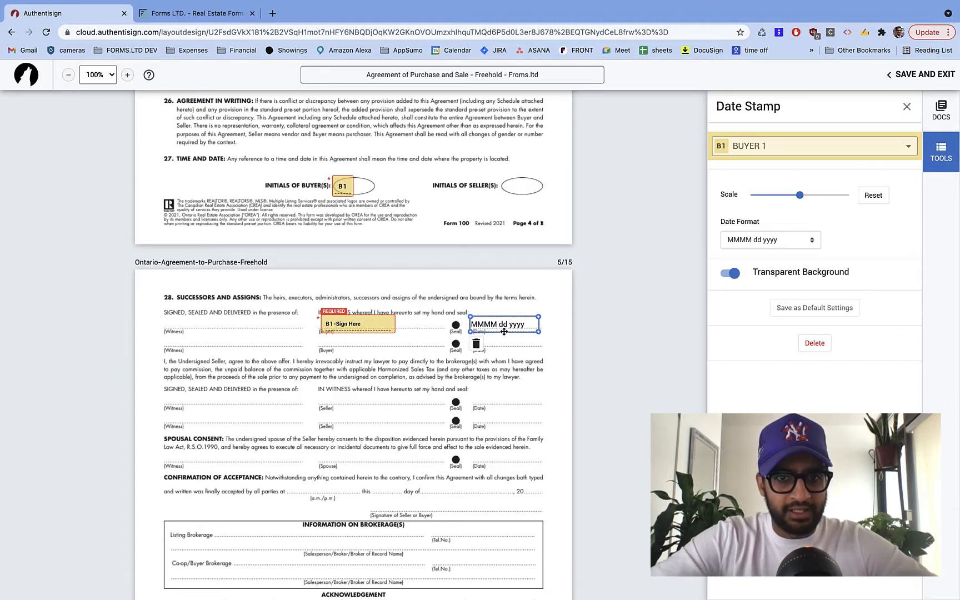
left_click(422, 354)
- Place Buyer 1 initials on the buyer-initials ovals of Schedule A pages 6 and 7
scroll(423, 354, "down", 5)
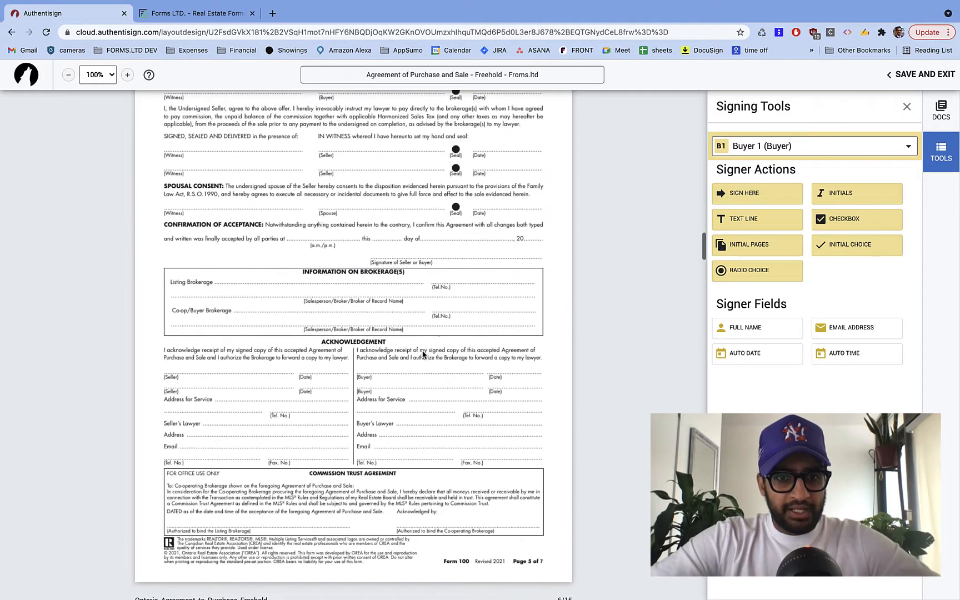
scroll(512, 424, "down", 9)
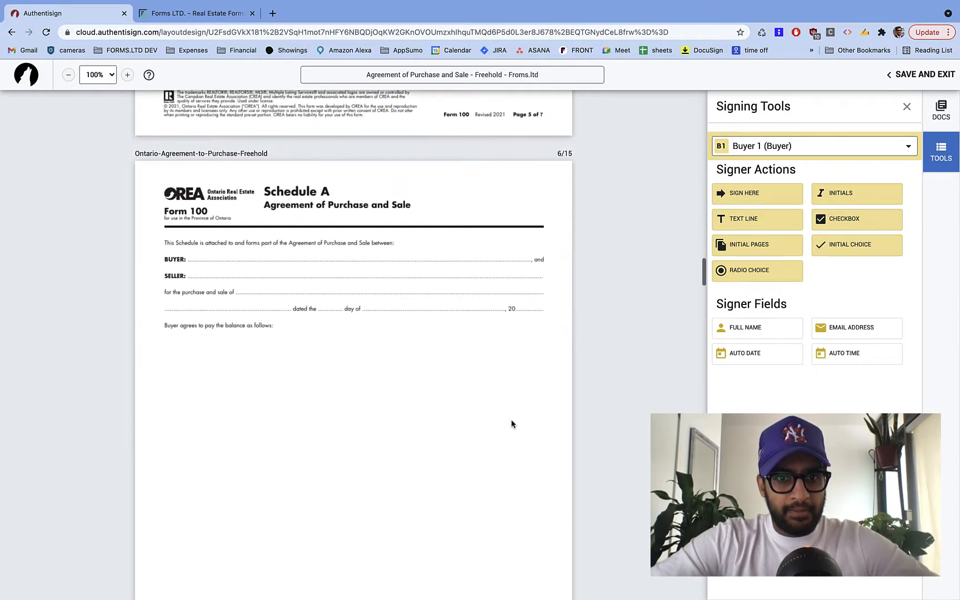
scroll(512, 424, "down", 4)
left_click_drag(846, 189, 335, 478)
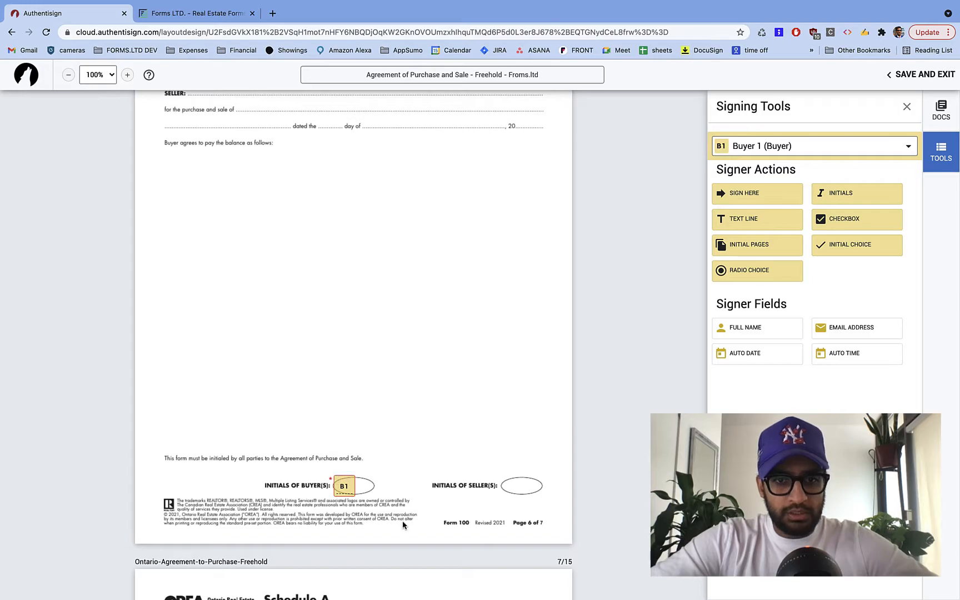
scroll(402, 520, "down", 8)
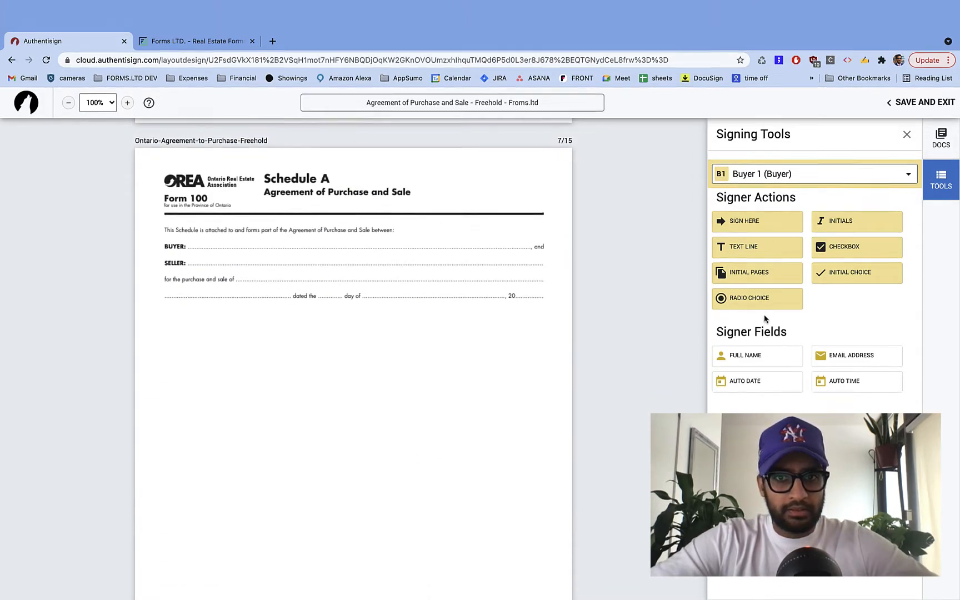
scroll(431, 339, "down", 7)
left_click_drag(851, 191, 334, 219)
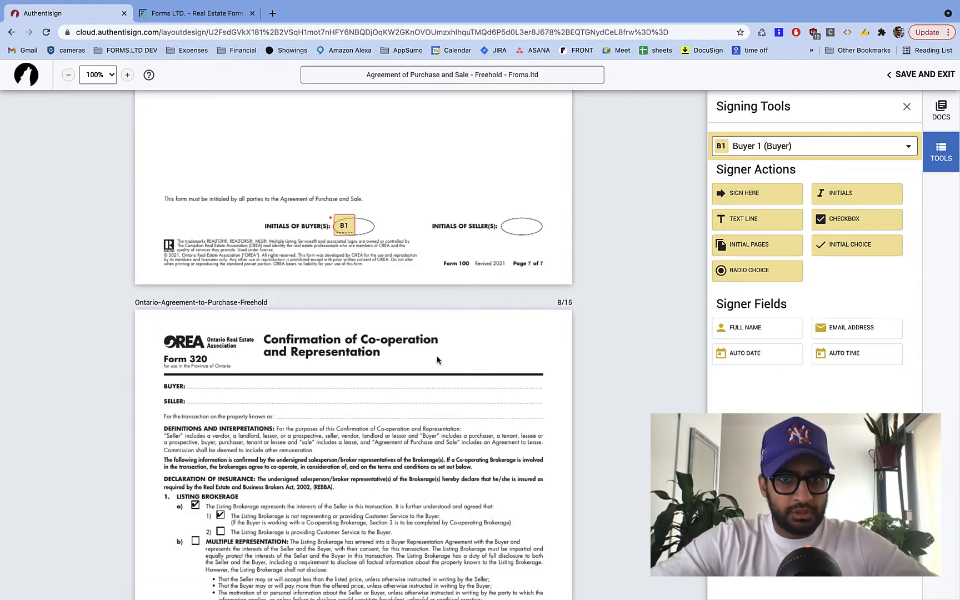
- Add Buyer 1 initials to the buyer oval and a dated Buyer 1 signature on Form 320
scroll(438, 361, "down", 8)
left_click_drag(837, 199, 195, 352)
scroll(195, 352, "down", 10)
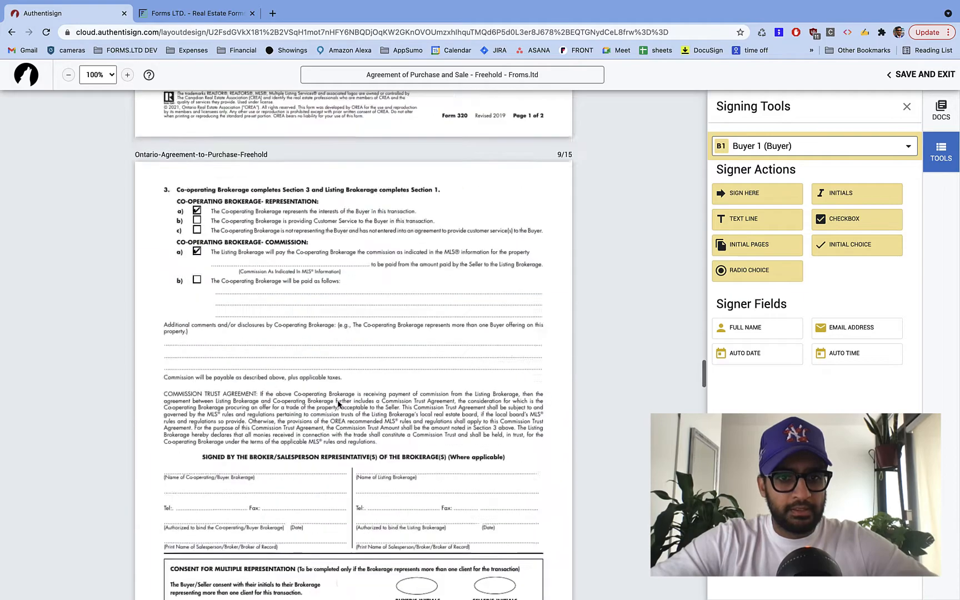
left_click_drag(785, 197, 165, 356)
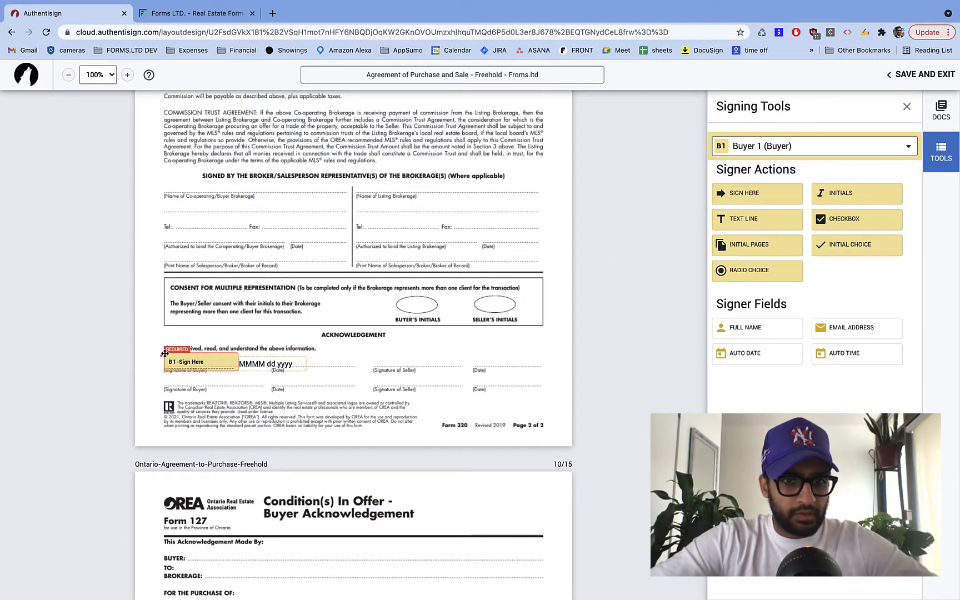
left_click(273, 362)
left_click_drag(273, 362, 309, 362)
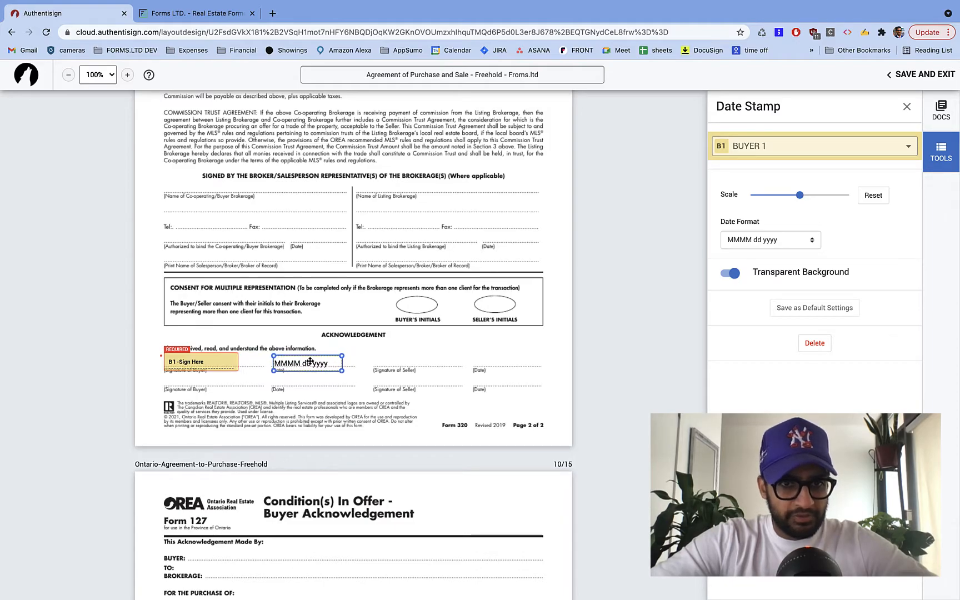
left_click(344, 406)
scroll(345, 407, "down", 6)
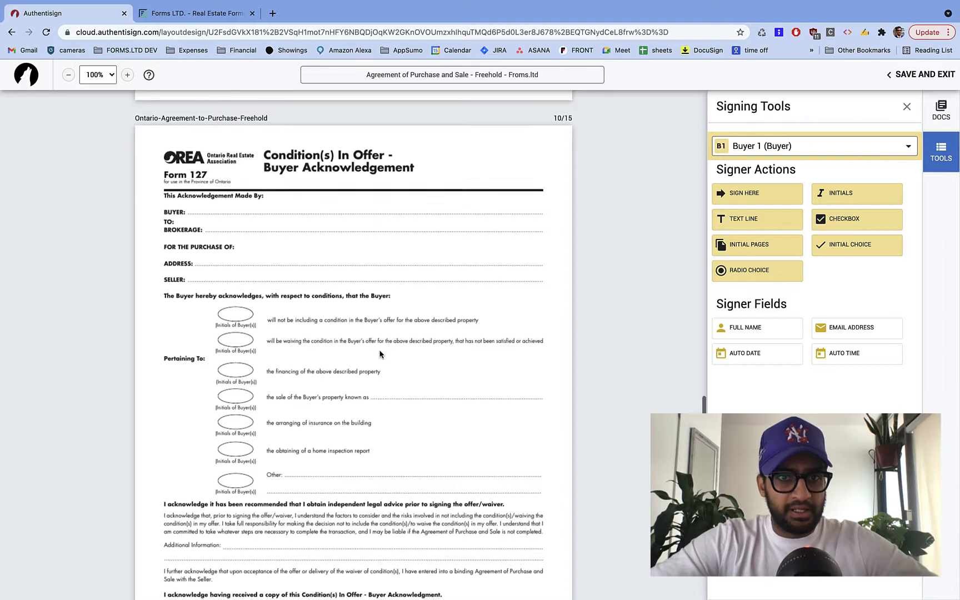
- Place Buyer 1 initials on Form 127's no-condition, financing and home inspection ovals
scroll(380, 354, "down", 1)
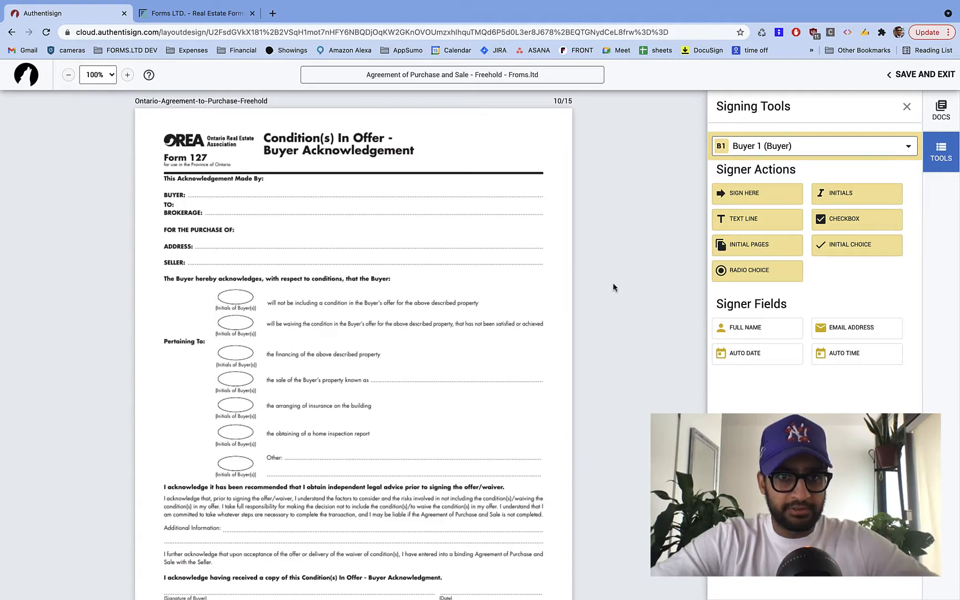
left_click_drag(853, 194, 217, 286)
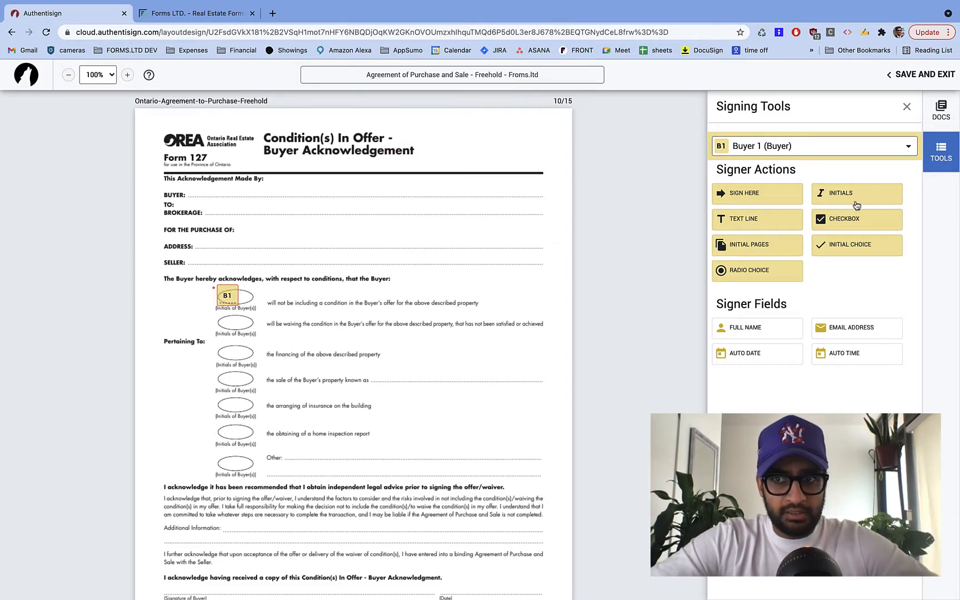
left_click_drag(857, 201, 216, 344)
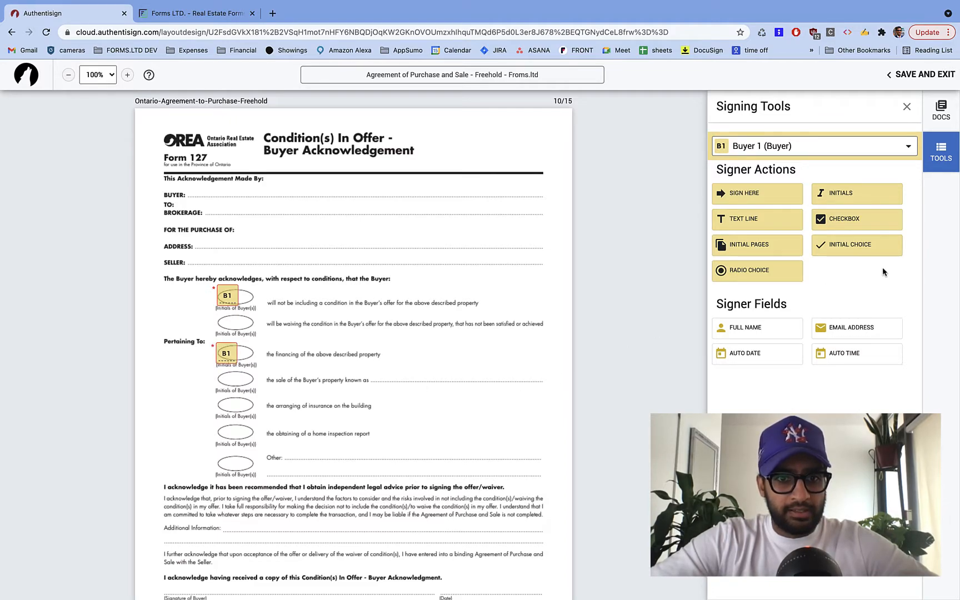
left_click_drag(874, 196, 217, 424)
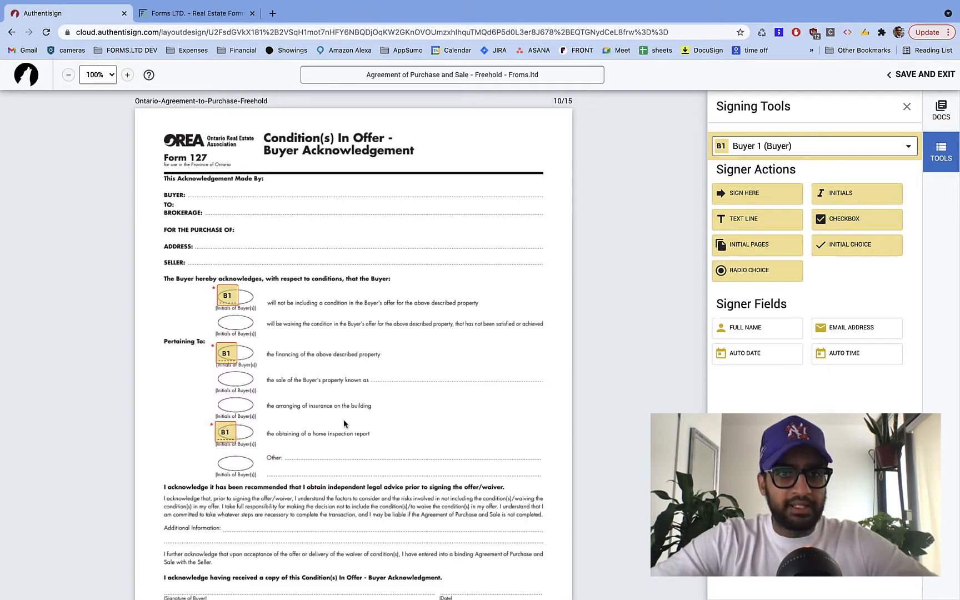
scroll(344, 424, "down", 1)
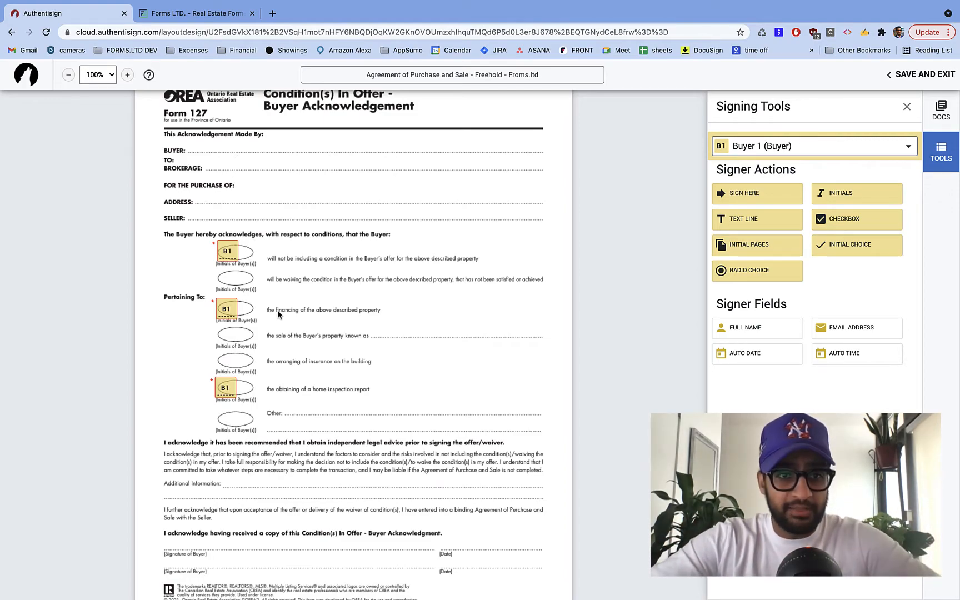
scroll(278, 314, "down", 1)
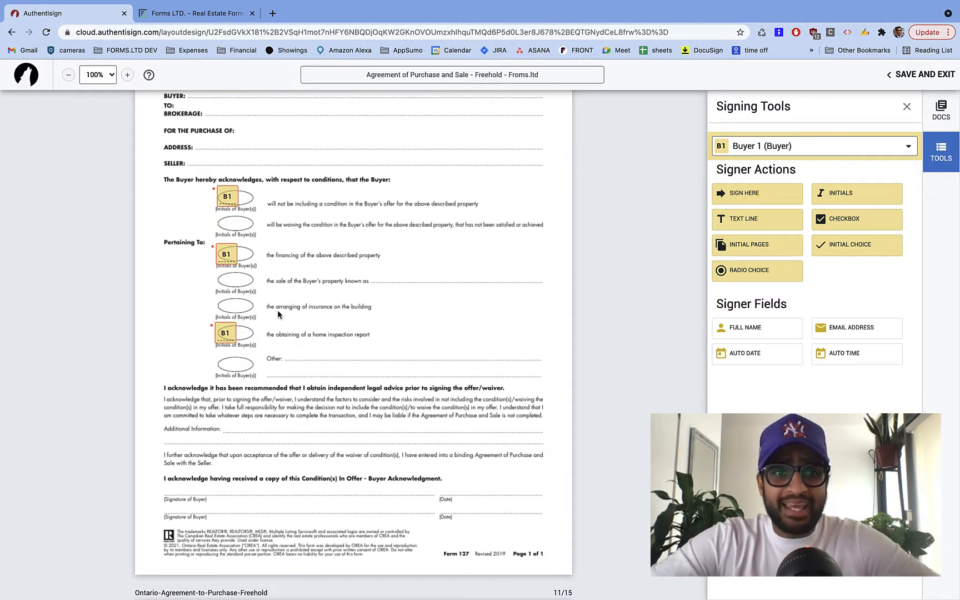
- Add dated Buyer 1 signatures on Forms 127 and 801, and Buyer 1 initials on Form 810
left_click_drag(784, 193, 160, 481)
mouse_move(286, 493)
left_mouse_down()
mouse_move(517, 489)
mouse_move(494, 492)
left_mouse_up()
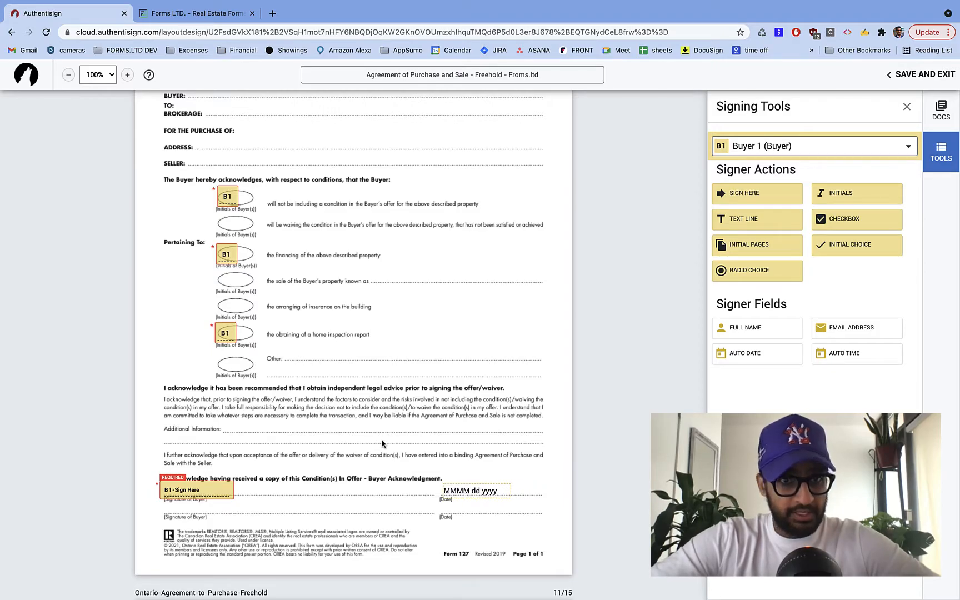
scroll(382, 444, "down", 10)
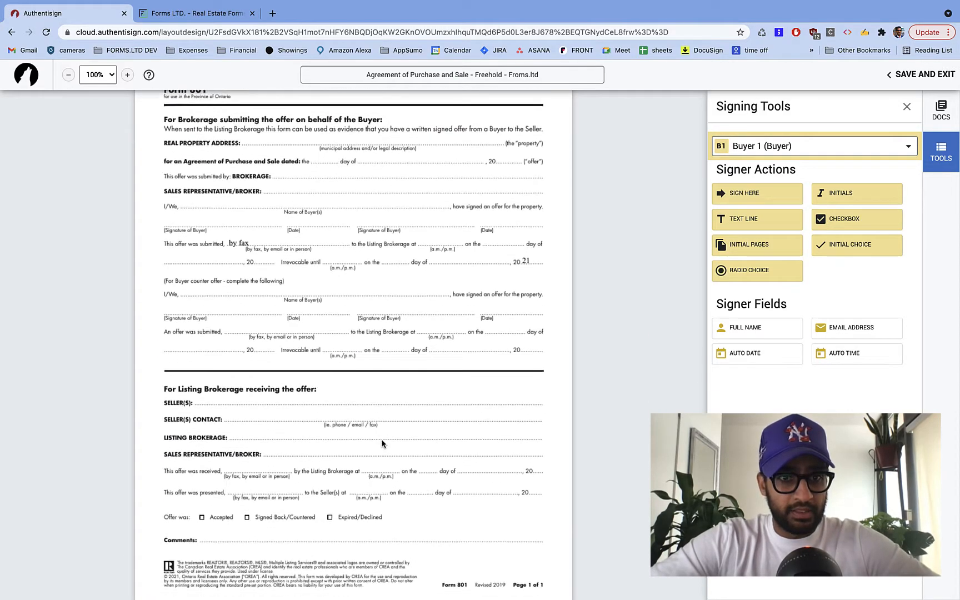
mouse_move(741, 192)
left_mouse_down()
mouse_move(125, 184)
mouse_move(164, 213)
left_mouse_up()
left_click_drag(283, 219, 336, 219)
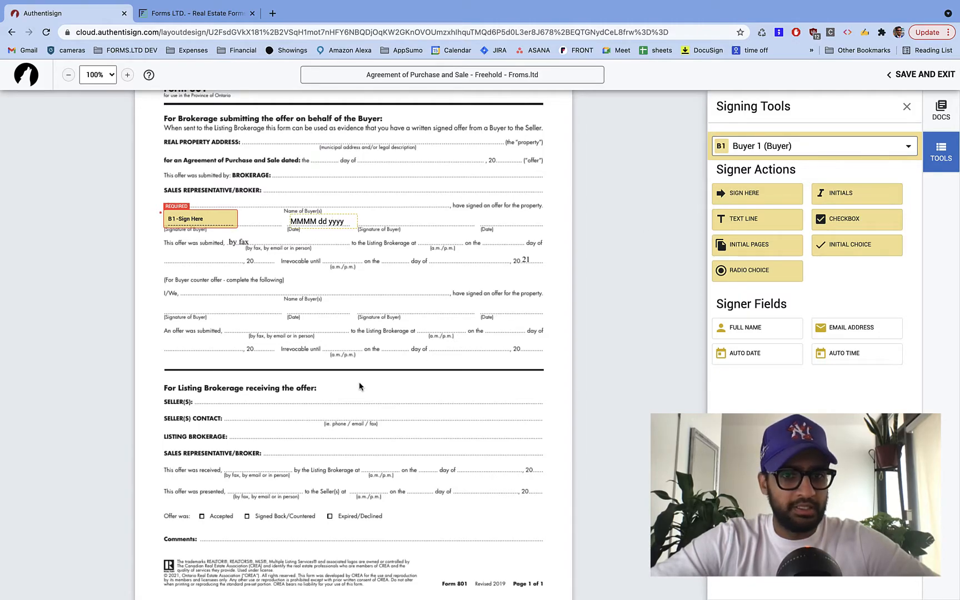
scroll(360, 386, "down", 10)
left_click_drag(877, 193, 361, 449)
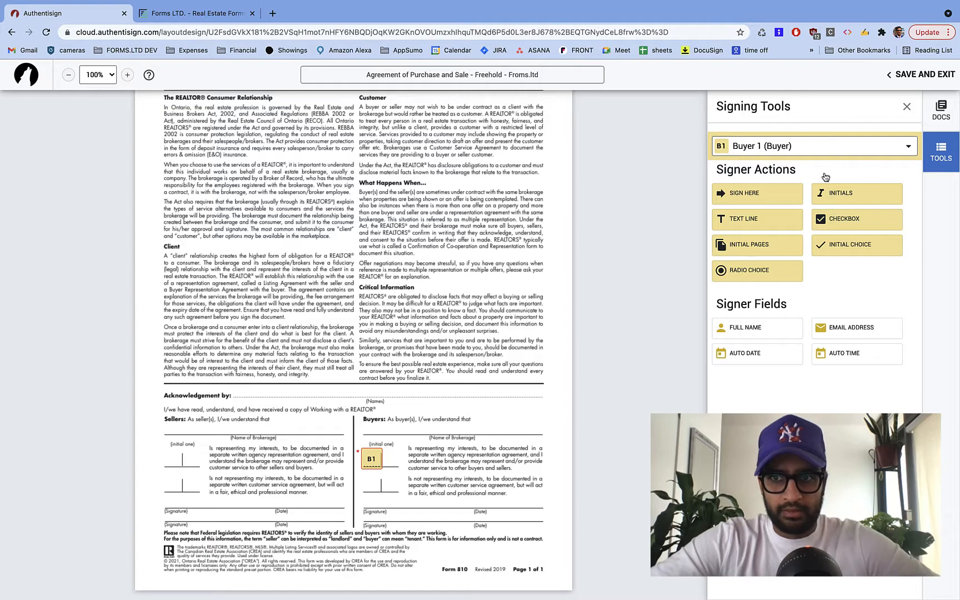
- Add a Buyer 1 signature on Form 810's buyers' line and move its date stamp
mouse_move(758, 204)
left_mouse_down()
mouse_move(403, 528)
mouse_move(361, 503)
mouse_move(364, 495)
left_mouse_up()
left_click_drag(469, 504, 503, 505)
scroll(472, 498, "down", 8)
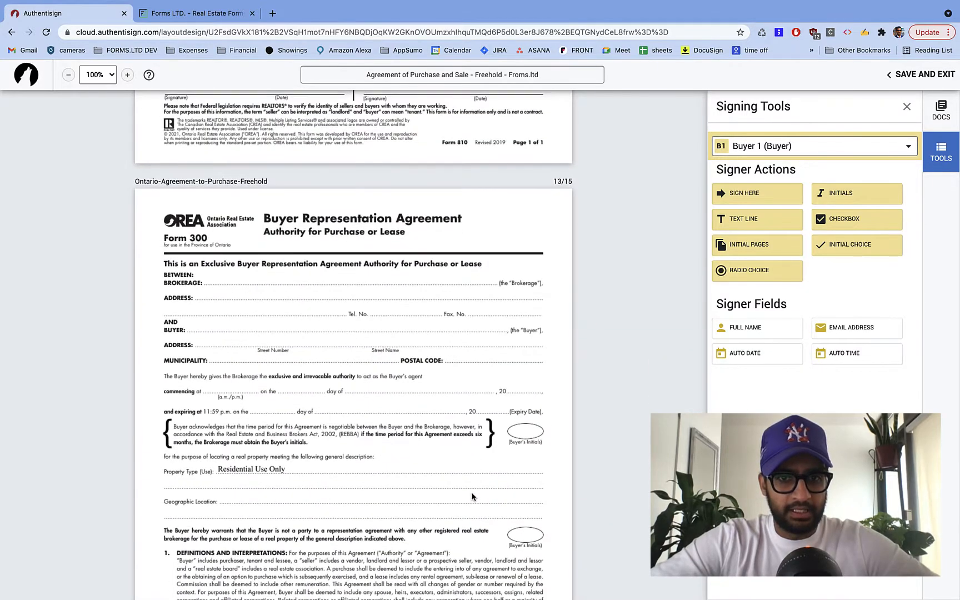
scroll(379, 302, "down", 3)
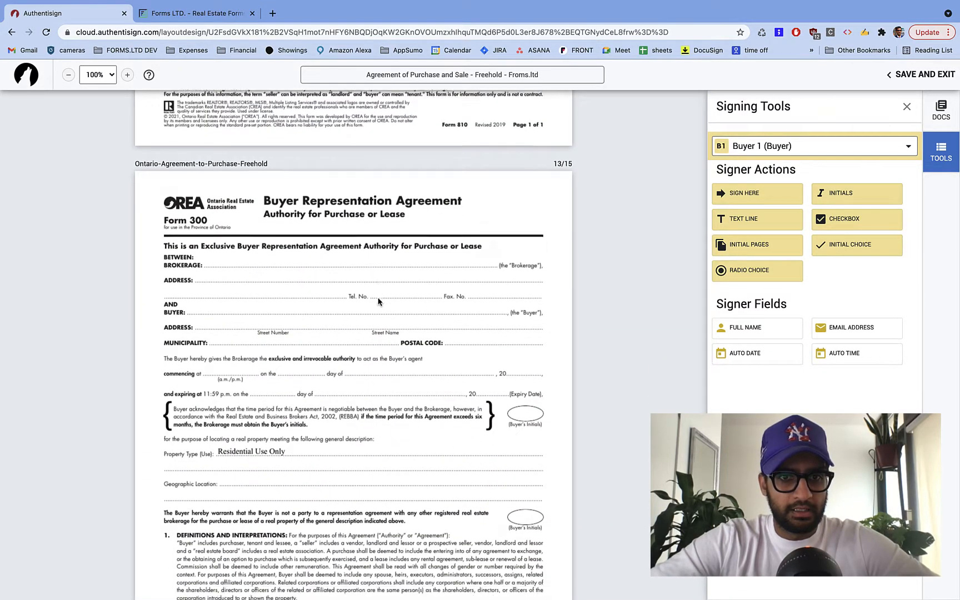
- Place Buyer 1 initials on each Buyer's Initials oval of Form 300
left_click_drag(849, 194, 506, 336)
left_click_drag(855, 199, 502, 494)
scroll(409, 520, "down", 1)
scroll(410, 521, "down", 10)
left_click_drag(833, 200, 499, 459)
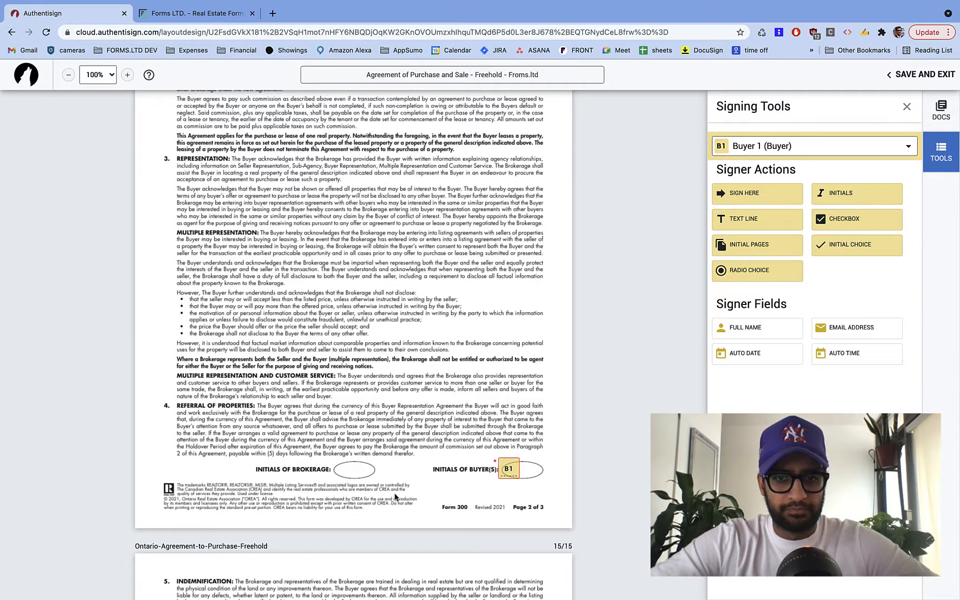
scroll(396, 496, "down", 10)
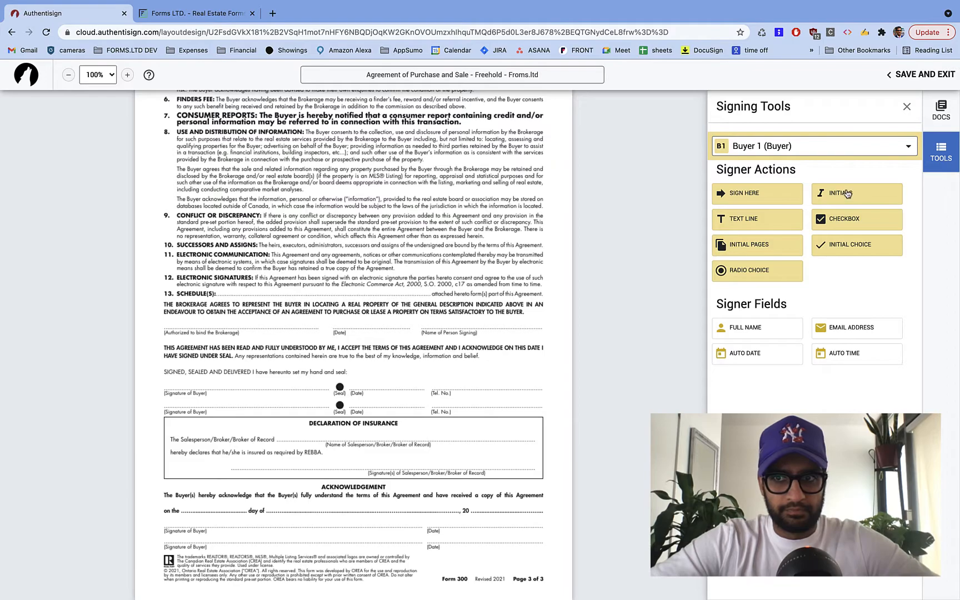
- Add Buyer 1 signatures on Form 300's buyer and acknowledgement lines, dates moved onto Date lines
mouse_move(728, 194)
left_mouse_down()
mouse_move(340, 418)
mouse_move(189, 405)
mouse_move(167, 376)
left_mouse_up()
left_click_drag(275, 386, 385, 386)
mouse_move(741, 198)
left_mouse_down()
mouse_move(352, 469)
mouse_move(175, 522)
mouse_move(163, 512)
left_mouse_up()
left_click_drag(273, 516, 489, 517)
scroll(391, 527, "down", 1)
scroll(392, 527, "up", 20)
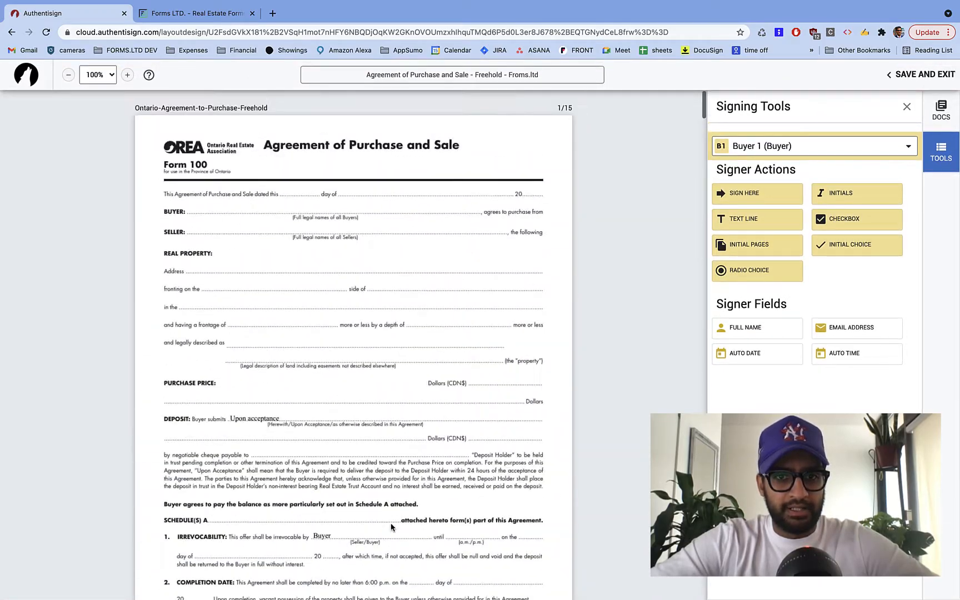
- Duplicate page 2's Buyer 1 initials and assign the copy to Buyer 2, placed flush beside B1
scroll(391, 527, "down", 15)
scroll(391, 526, "up", 10)
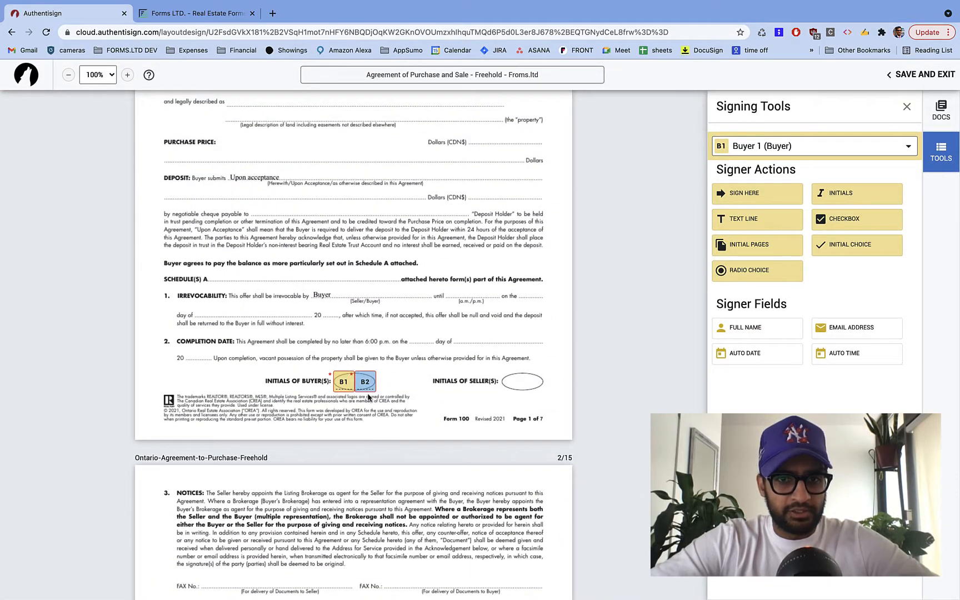
scroll(367, 394, "down", 9)
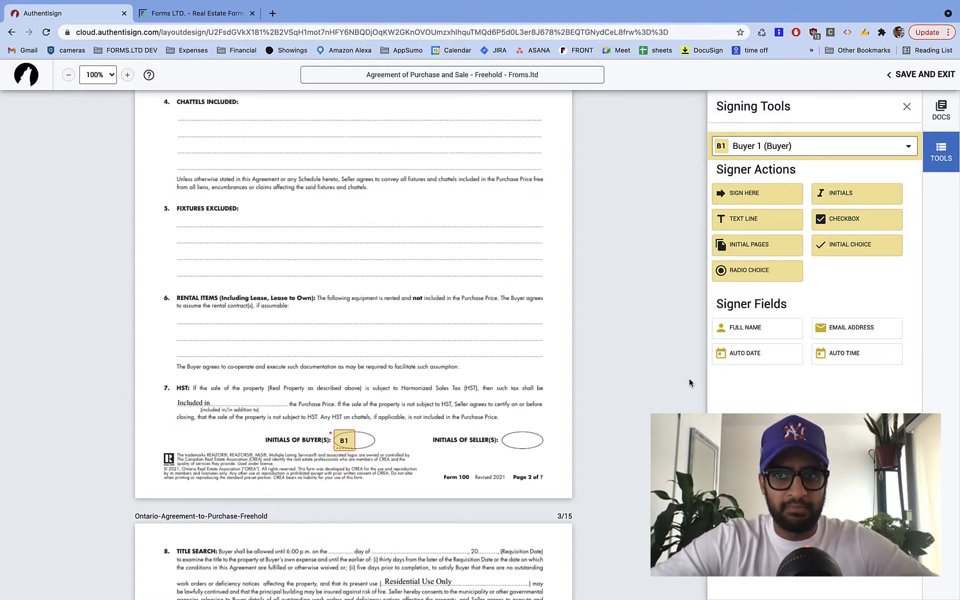
left_click(781, 149)
left_click(491, 294)
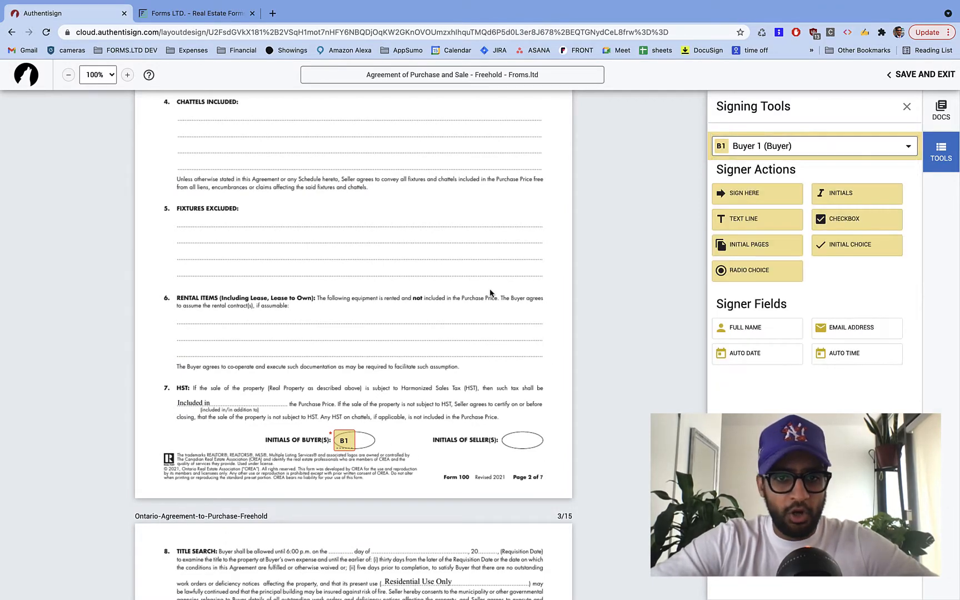
left_click(343, 448)
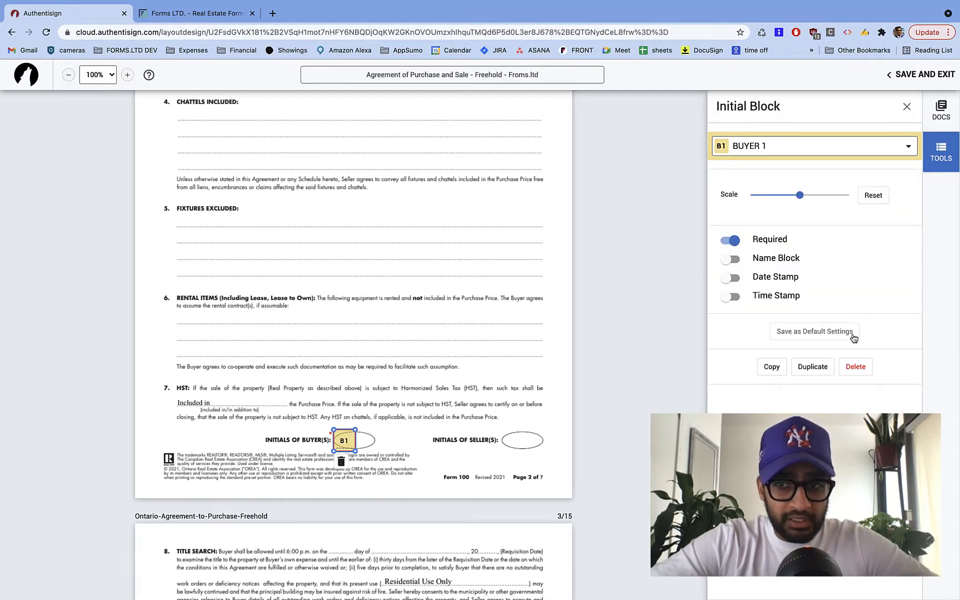
left_click(812, 366)
left_click(373, 448)
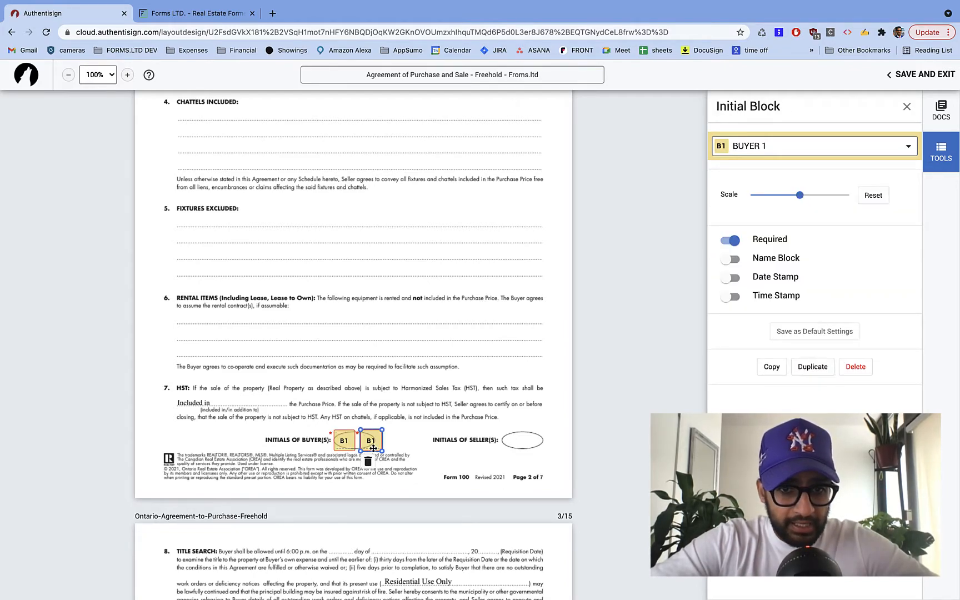
left_click_drag(373, 448, 368, 448)
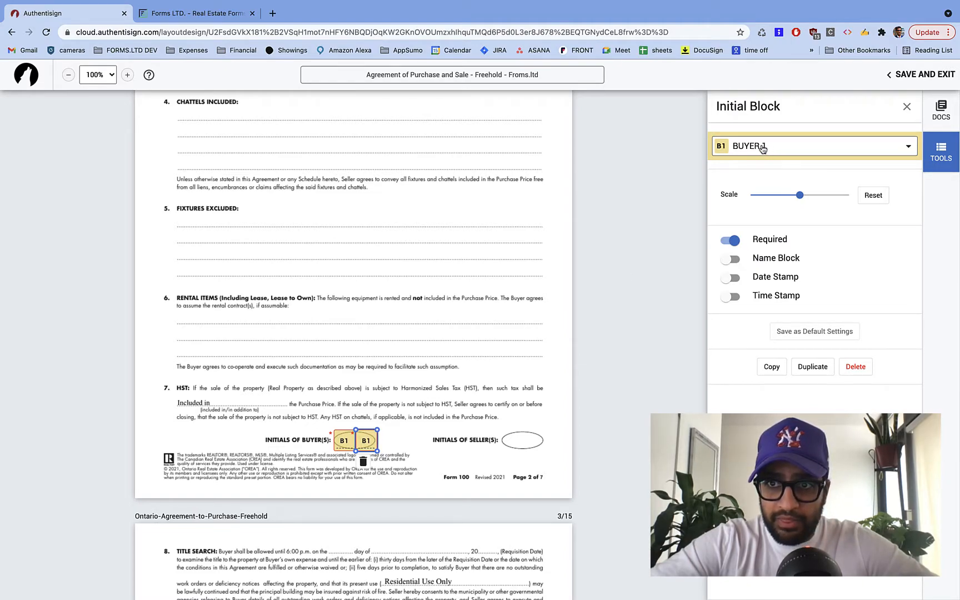
left_click(744, 153)
left_click(762, 199)
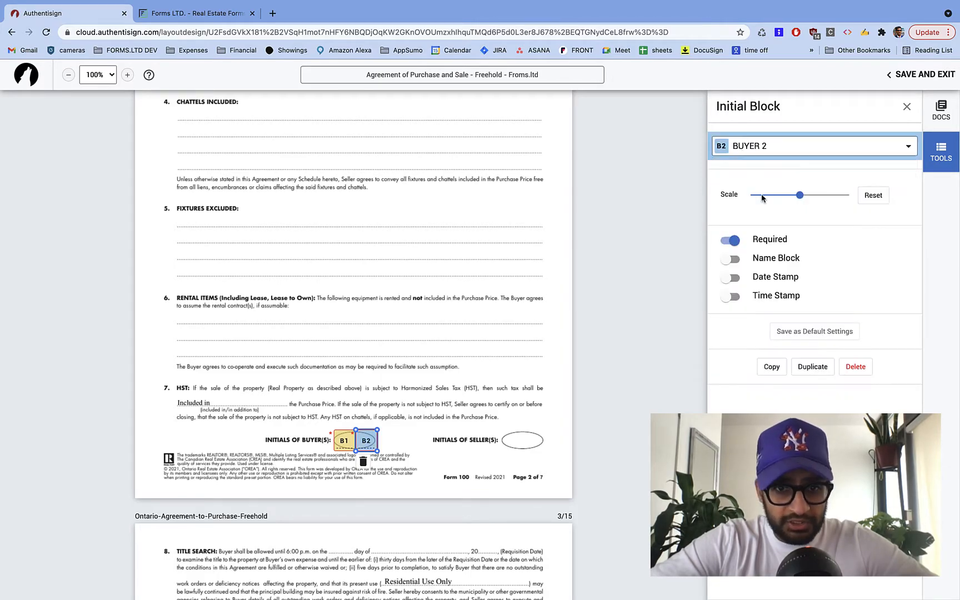
left_click(408, 435)
- Duplicate page 3's Buyer 1 initials as Buyer 2 initials beside the original, then copy that B2 field
scroll(396, 470, "down", 12)
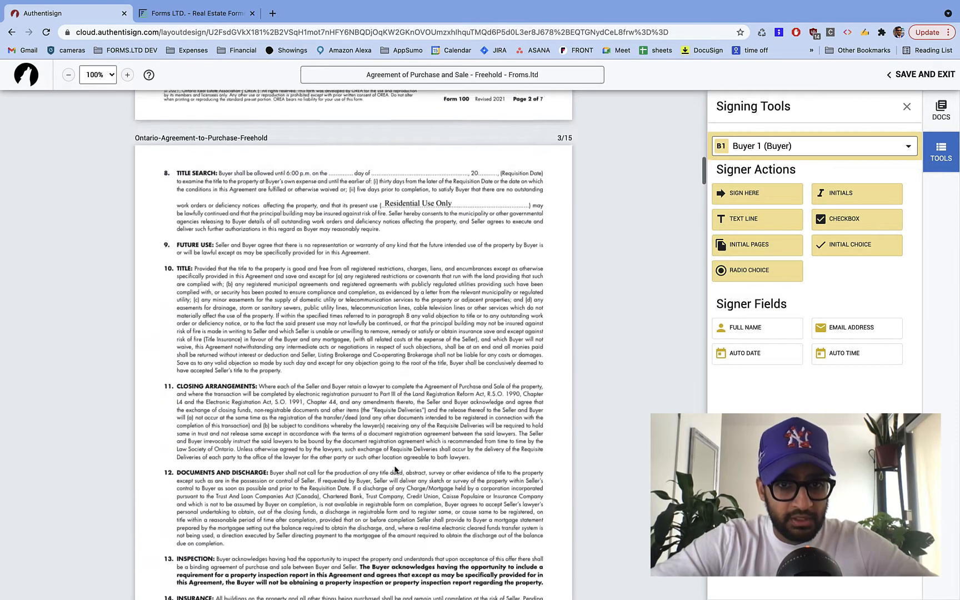
left_click(344, 263)
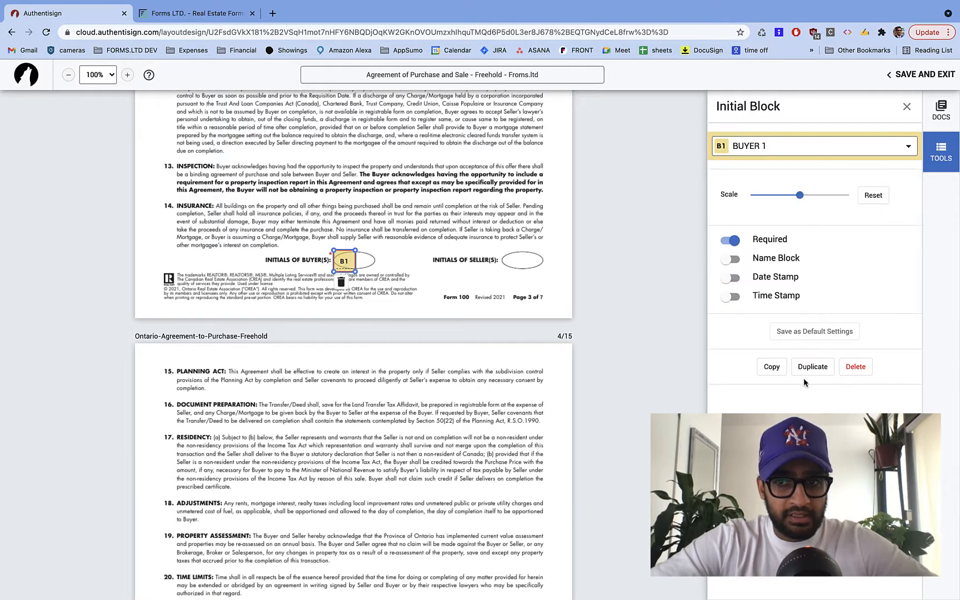
left_click(813, 367)
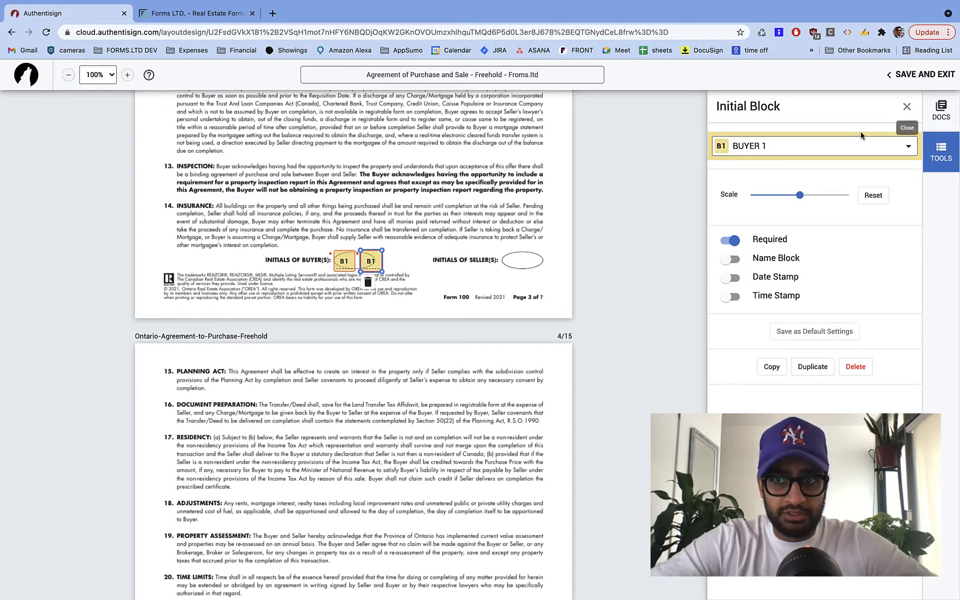
left_click(844, 145)
left_click(812, 196)
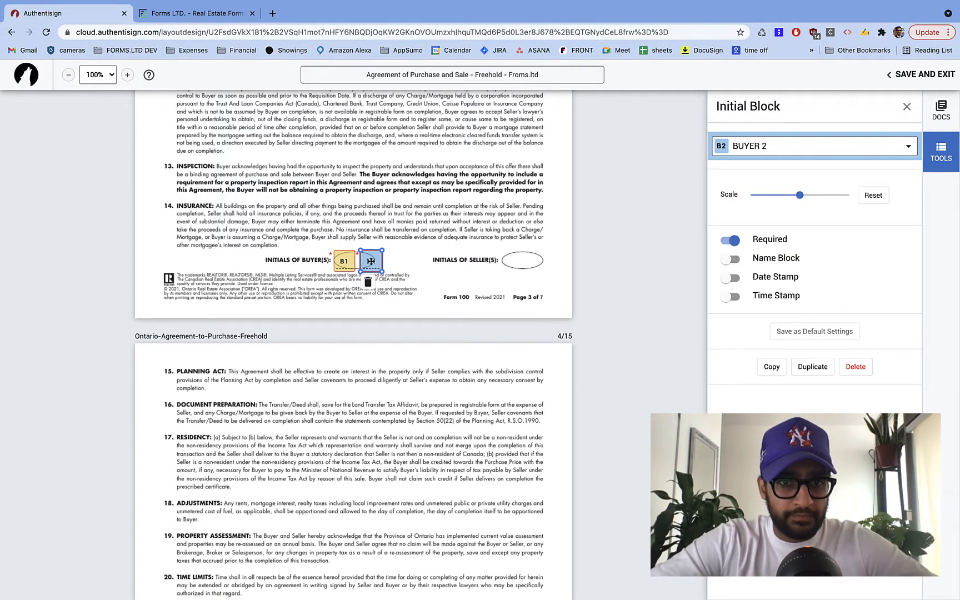
left_click_drag(371, 261, 368, 262)
right_click(367, 263)
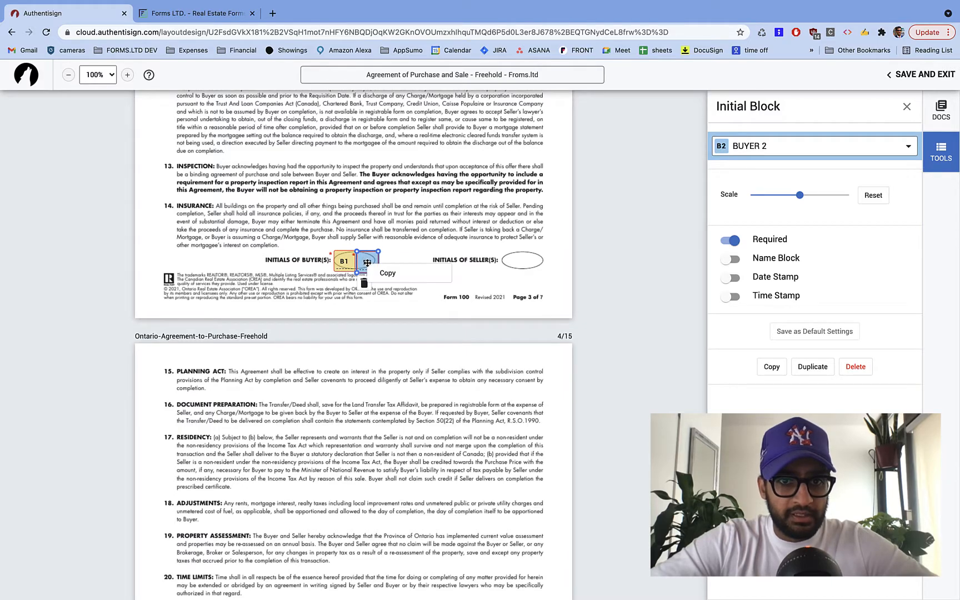
left_click(393, 389)
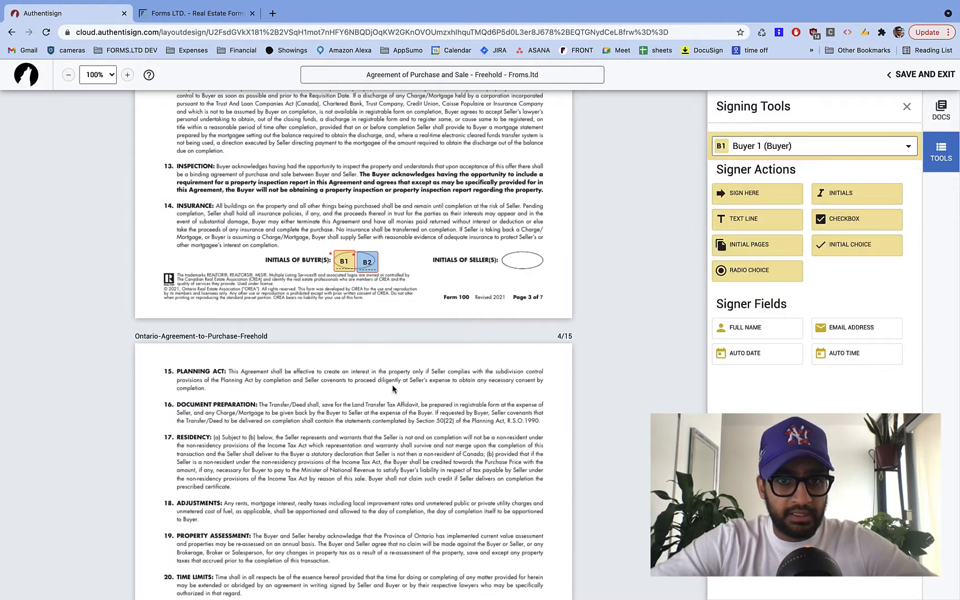
right_click(364, 260)
left_click(383, 270)
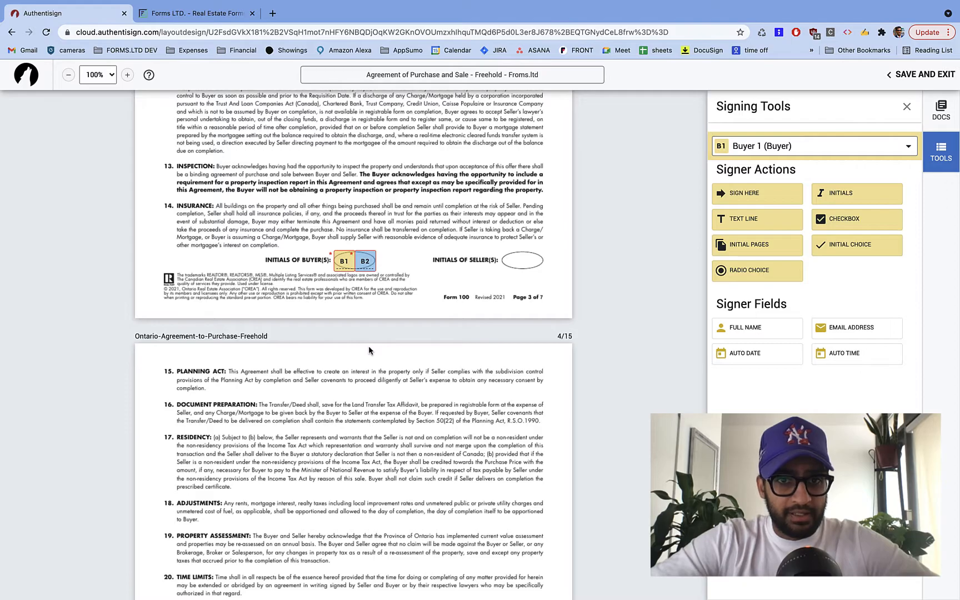
- Duplicate page 4's Buyer 1 initials, assign the copy to Buyer 2, and nudge it beside B1
scroll(368, 346, "down", 7)
scroll(370, 350, "down", 1)
left_click(345, 432)
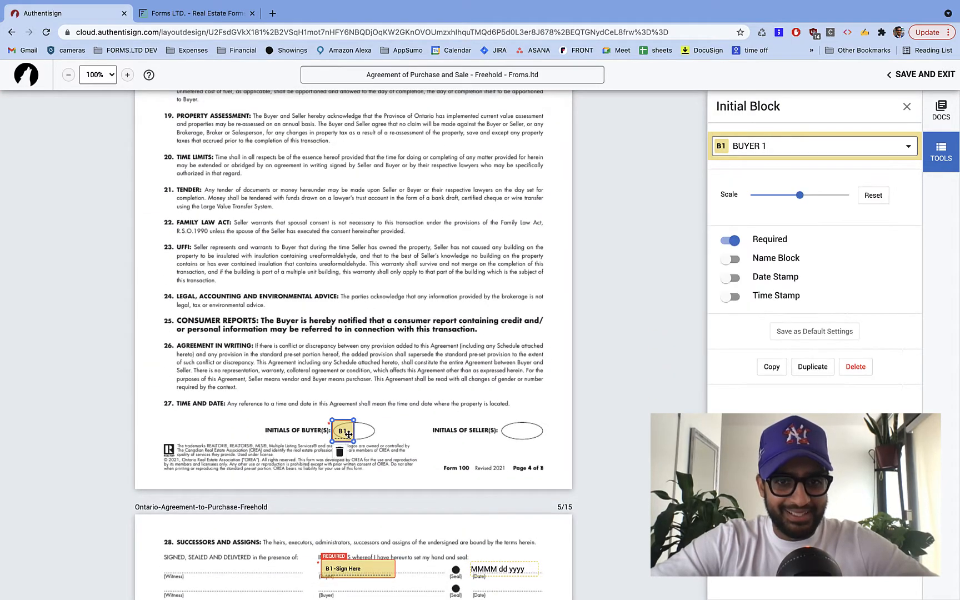
left_click(811, 368)
left_click(375, 430)
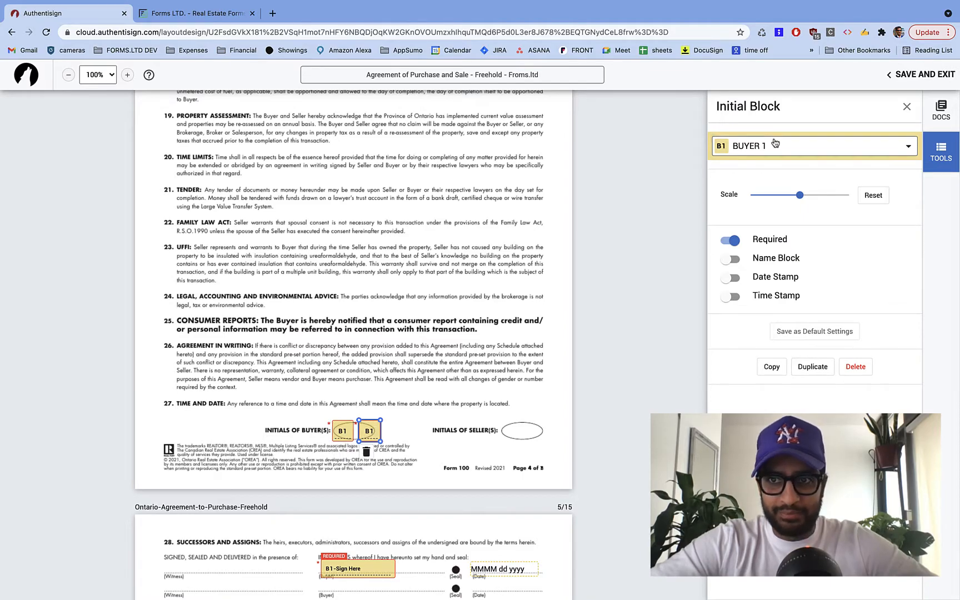
left_click(776, 143)
left_click(789, 196)
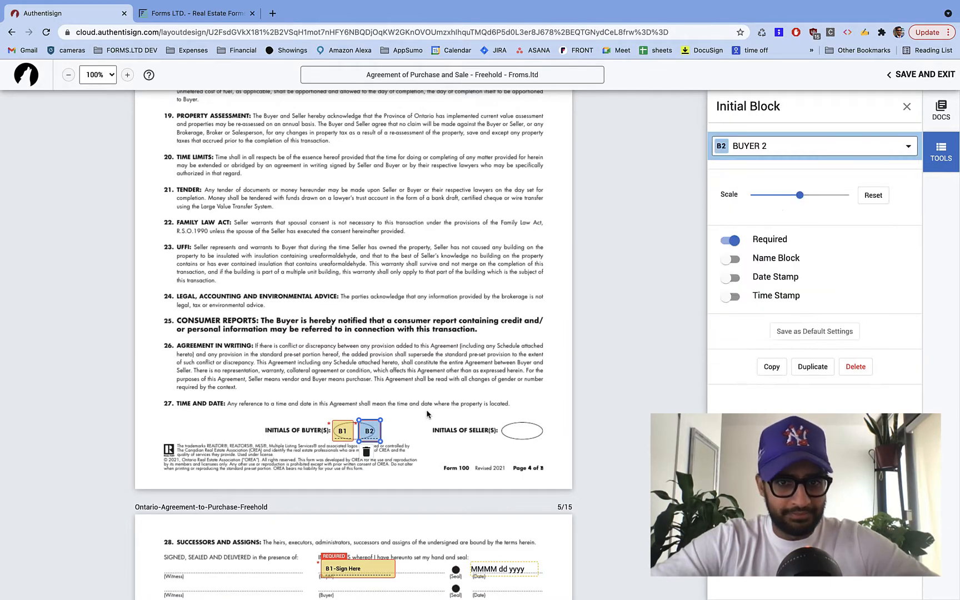
left_click_drag(371, 433, 367, 433)
right_click(367, 433)
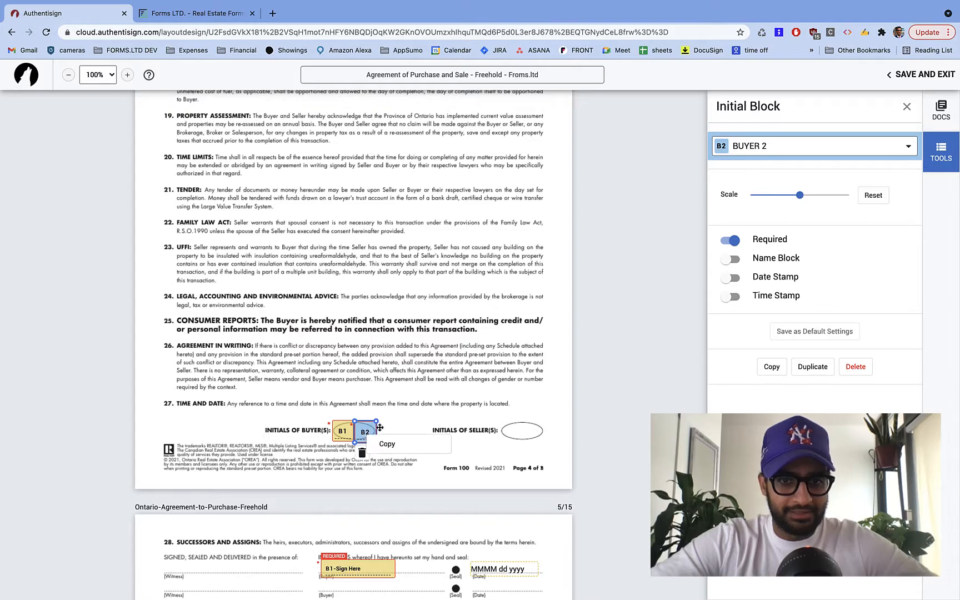
left_click(451, 420)
scroll(402, 453, "down", 5)
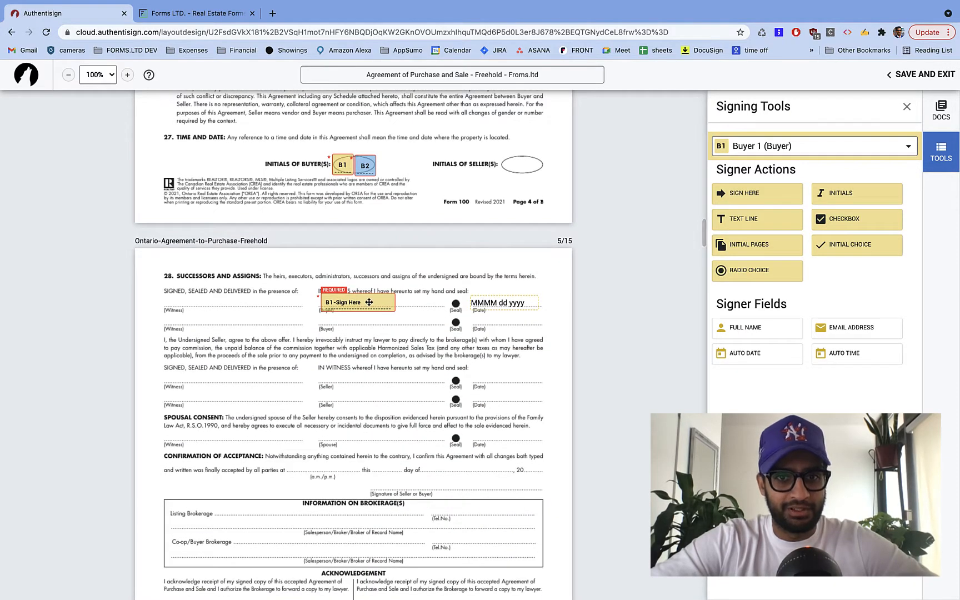
- Duplicate page 5's Buyer 1 signature as a Buyer 2 signature on the line below, with its date aligned
left_click(406, 299)
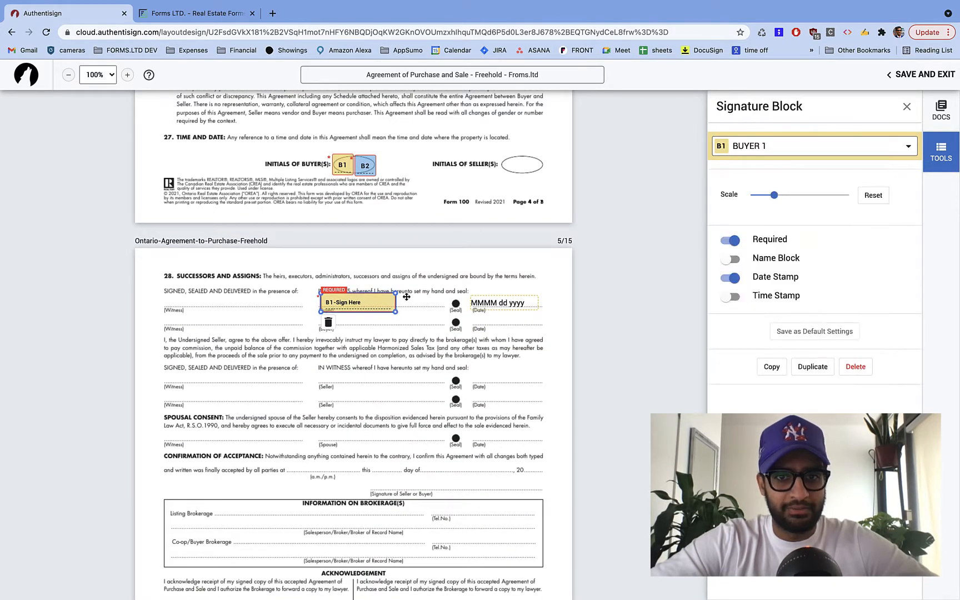
left_click(809, 369)
left_click_drag(434, 302, 349, 323)
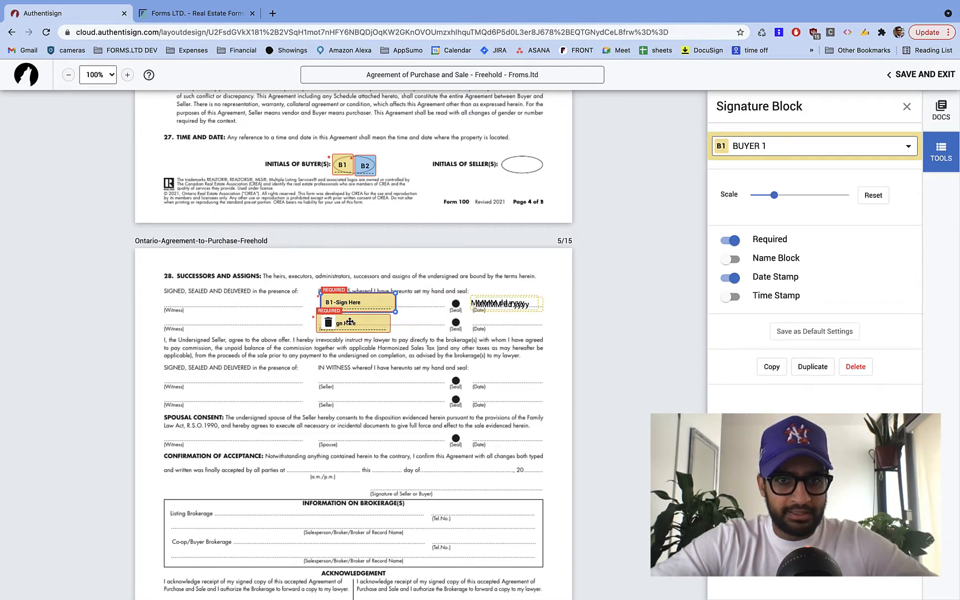
left_click(790, 142)
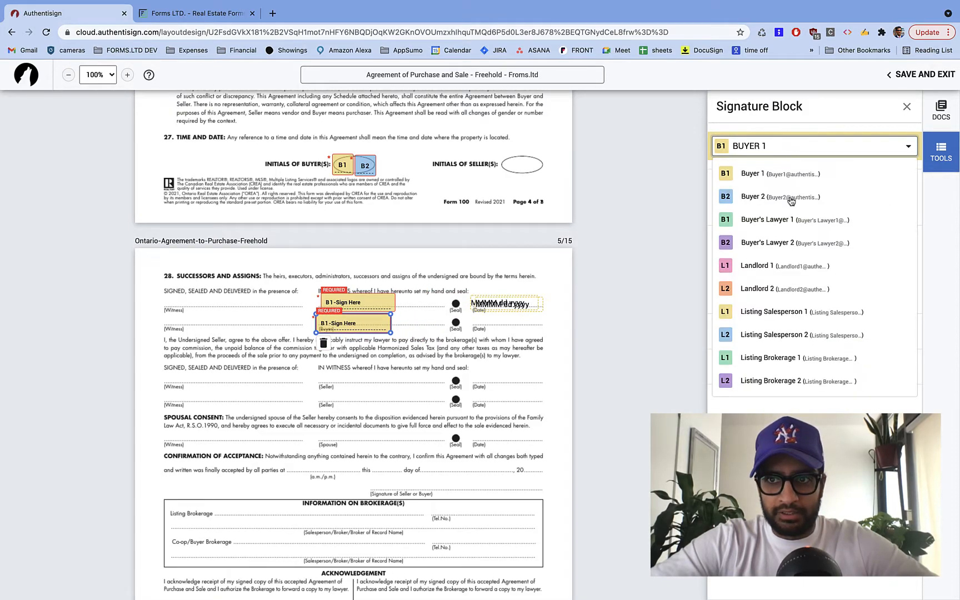
left_click(791, 200)
left_click(361, 336)
left_click_drag(364, 329, 365, 324)
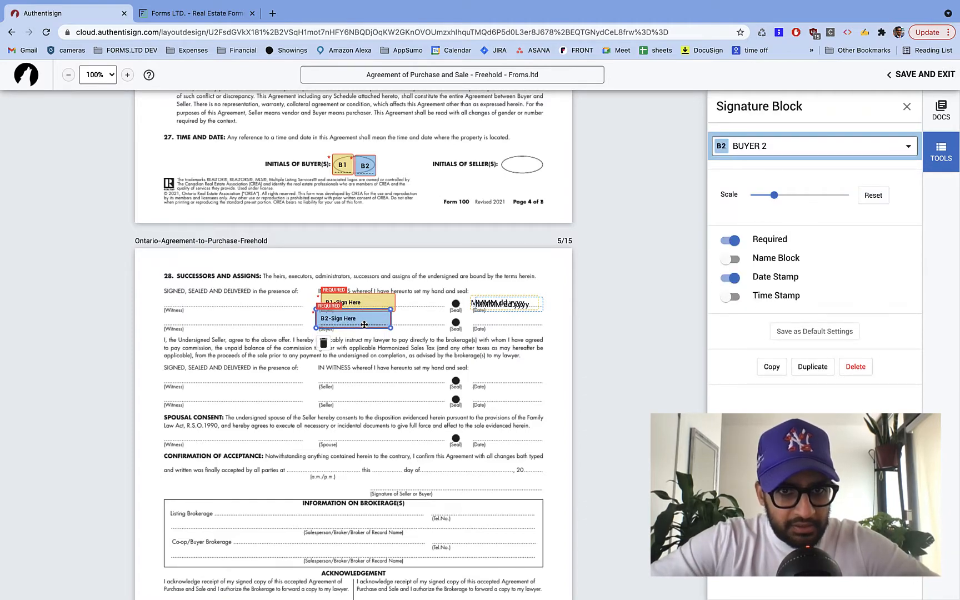
left_click_drag(523, 311, 520, 328)
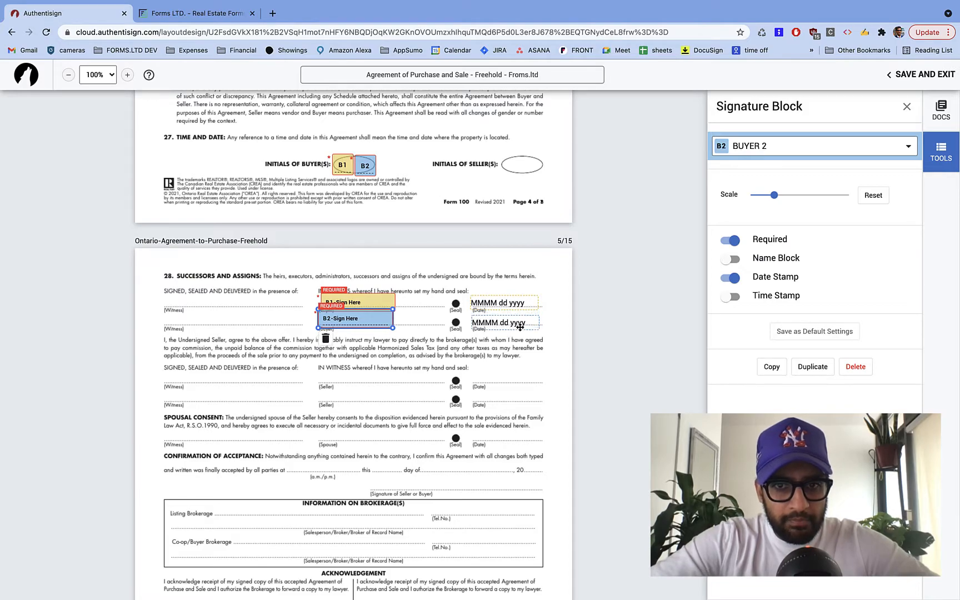
left_click(520, 328)
left_click_drag(368, 310, 368, 307)
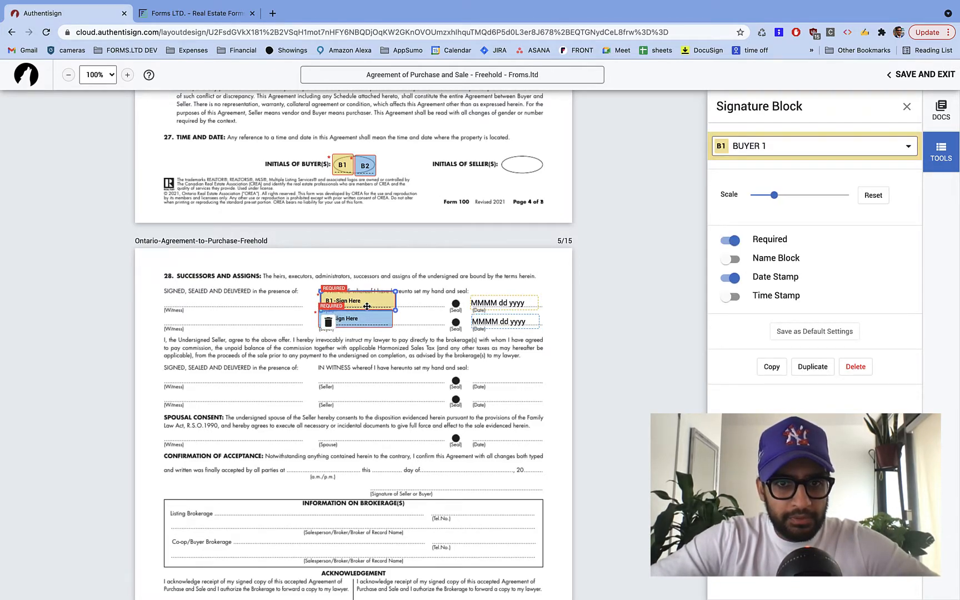
left_click(456, 366)
- Switch the active signer to Buyer 2 and add B2 initials beside B1 on pages 6, 7 and Form 320
scroll(454, 367, "down", 6)
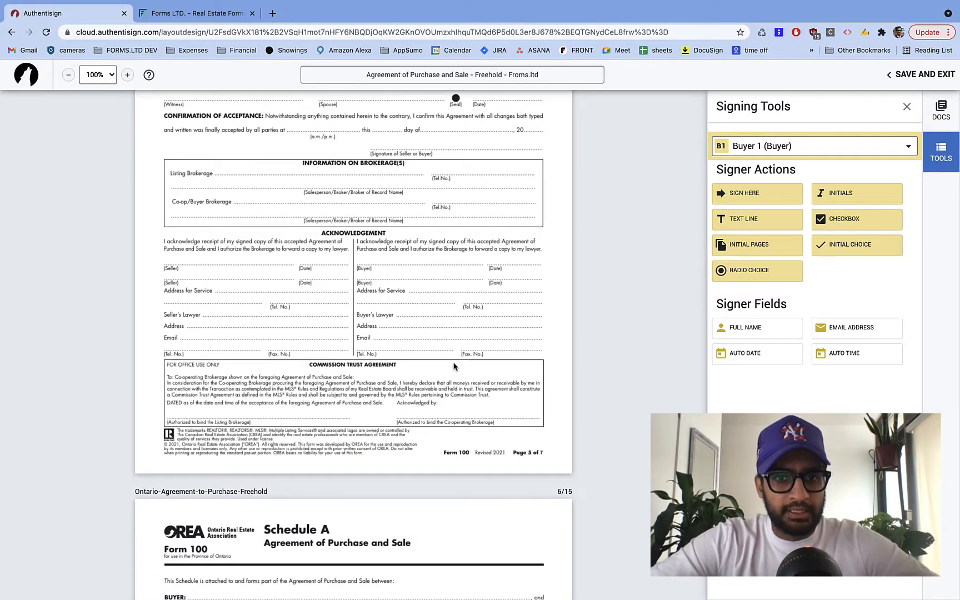
scroll(466, 336, "down", 11)
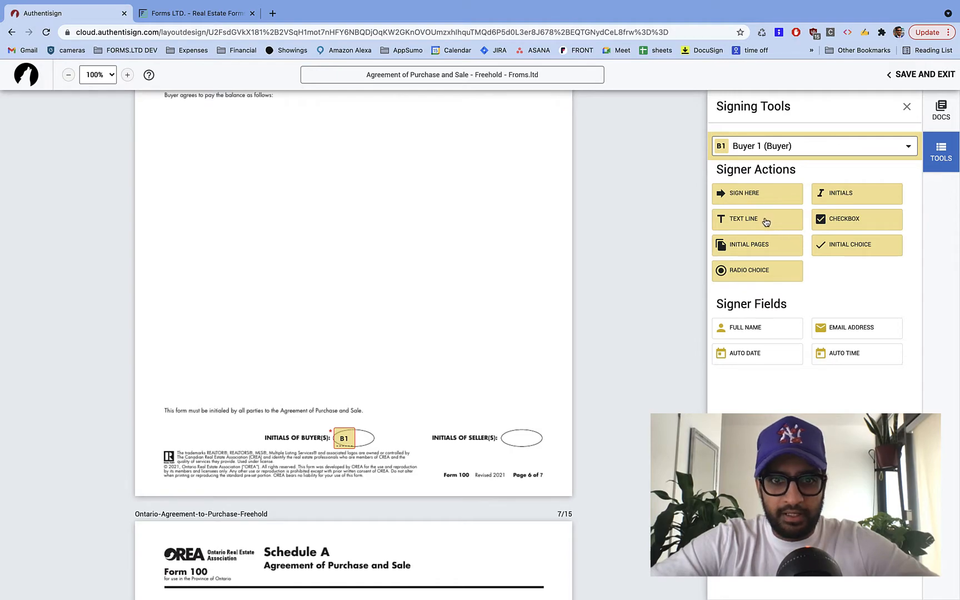
left_click(770, 151)
left_click(783, 196)
left_click_drag(846, 198, 355, 430)
scroll(390, 397, "down", 9)
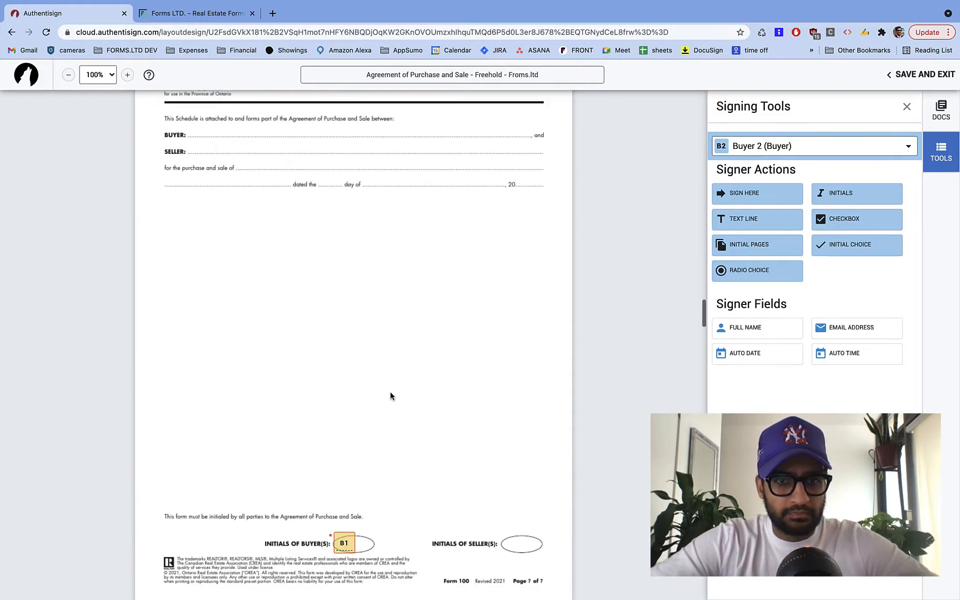
left_click_drag(835, 193, 355, 532)
scroll(355, 532, "down", 15)
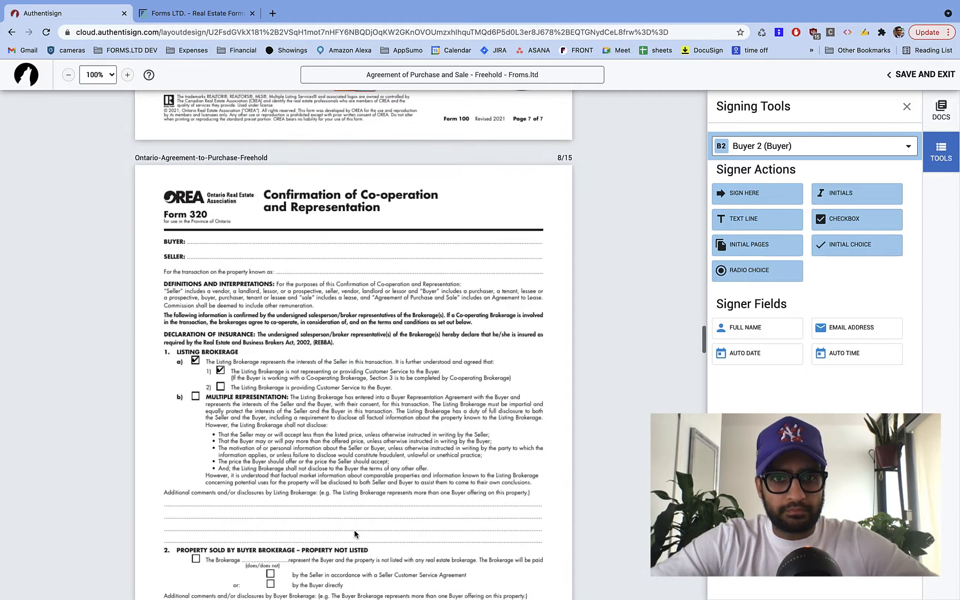
left_click_drag(850, 200, 215, 250)
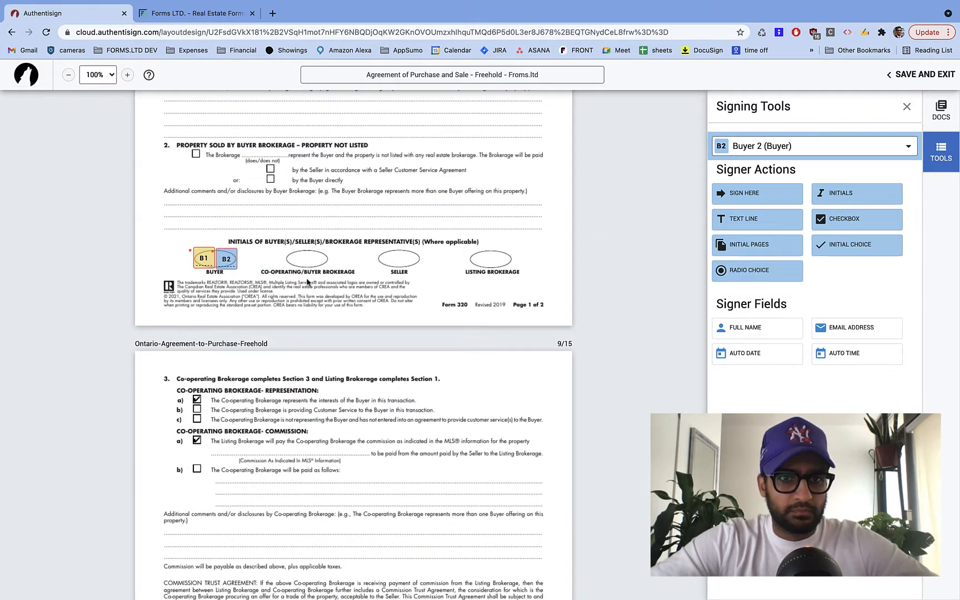
left_click(224, 259)
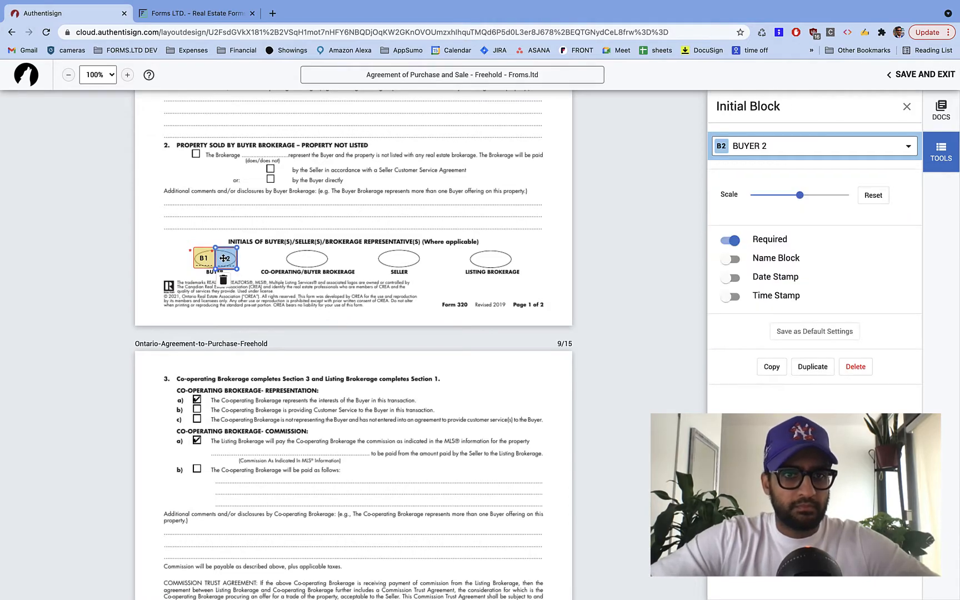
left_click(328, 272)
- Place a Buyer 2 signature below Buyer 1's on Form 320, with the B2 date under B1's
scroll(334, 275, "down", 9)
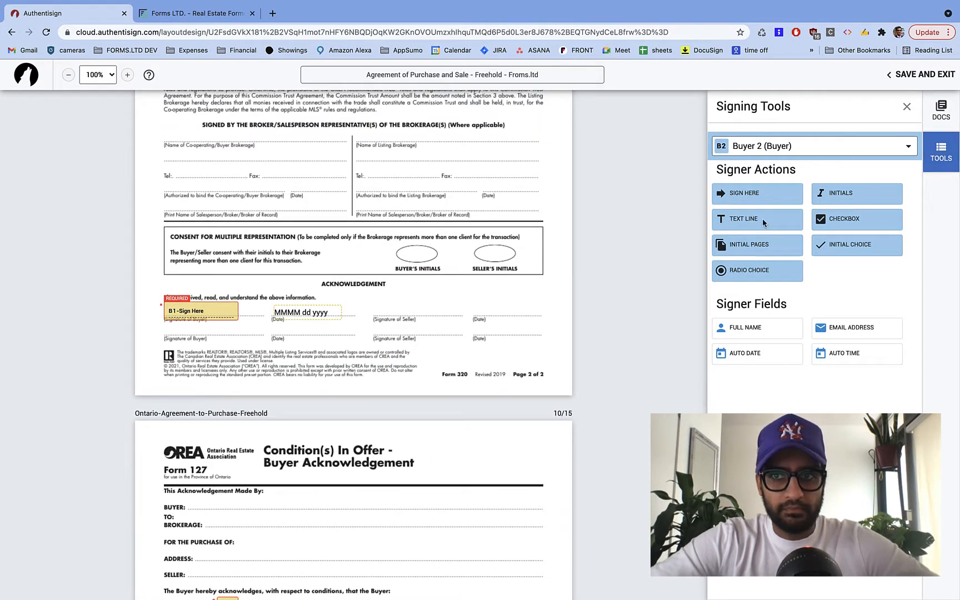
left_click(792, 201)
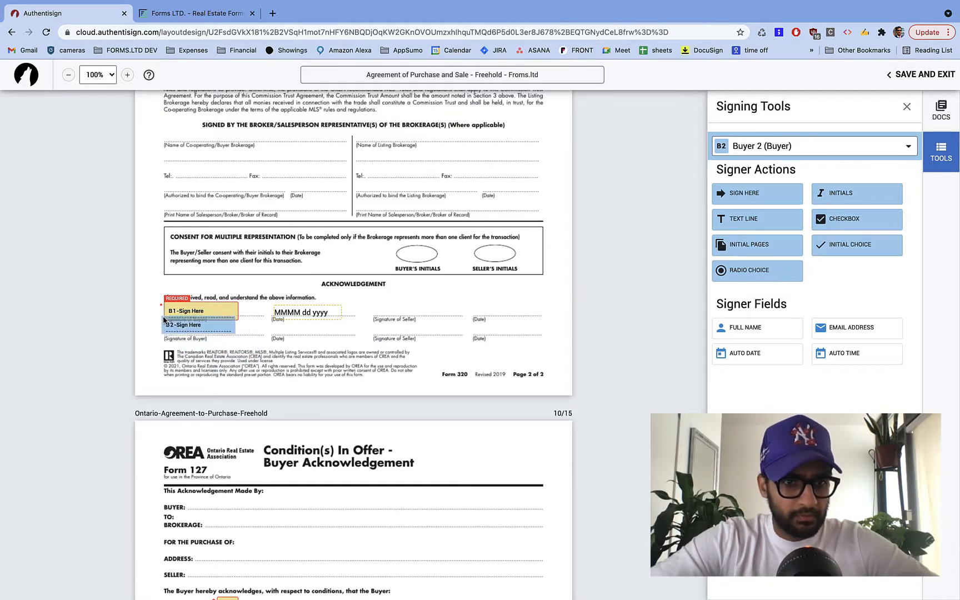
left_click(201, 328)
left_click_drag(301, 330, 332, 333)
- Add Buyer 2 initials beside the first B1 initials on Form 127
scroll(393, 414, "down", 7)
left_click(839, 199)
left_click(239, 212)
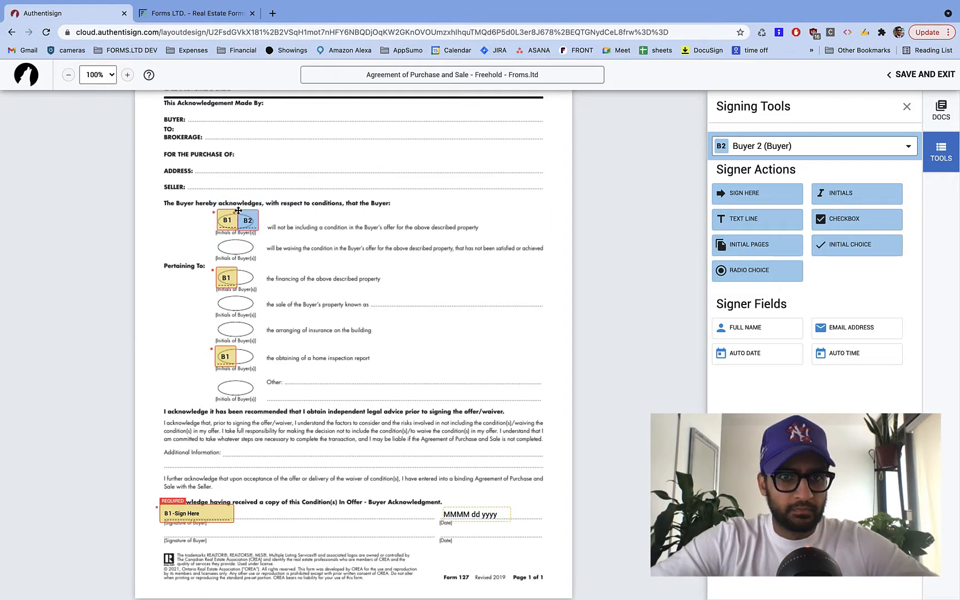
- Add Buyer 2 initials at Form 127's financing and home inspection conditions
left_click(840, 199)
left_click(237, 268)
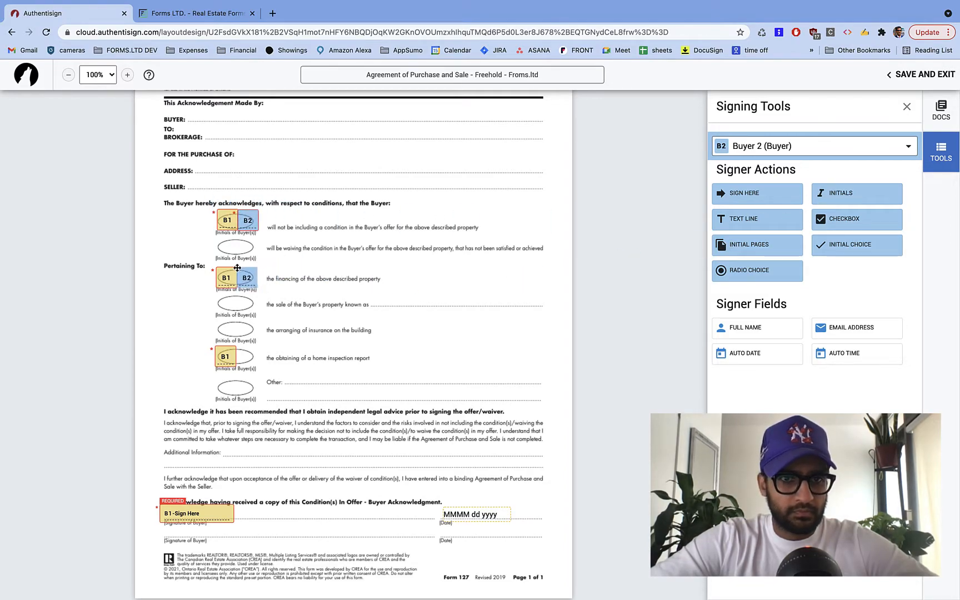
left_click(870, 196)
left_click(236, 346)
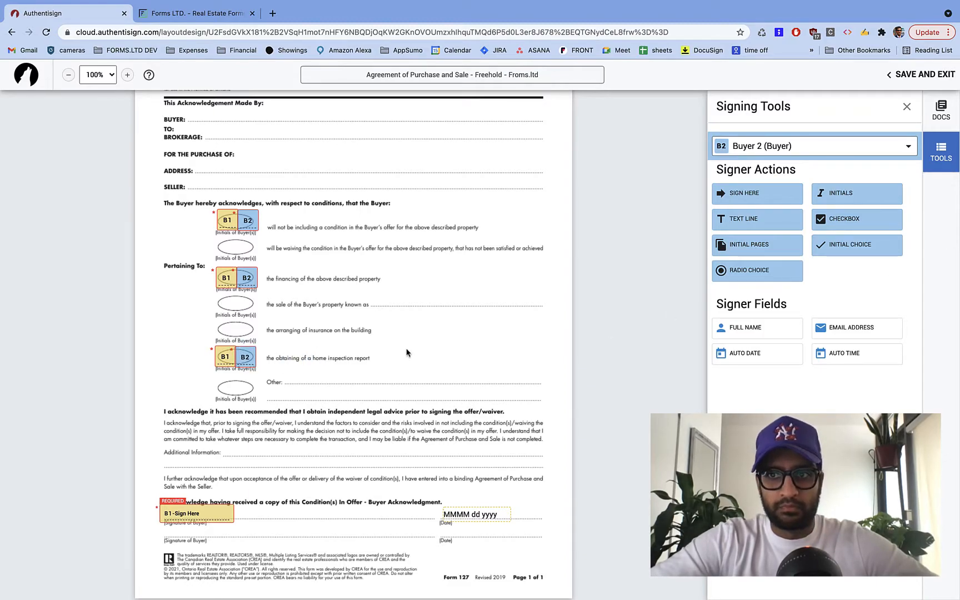
- Place a Buyer 2 signature on Form 127's second buyer line, with its date under B1's
scroll(407, 353, "down", 3)
left_click(762, 196)
left_click(214, 365)
left_click_drag(350, 374, 510, 374)
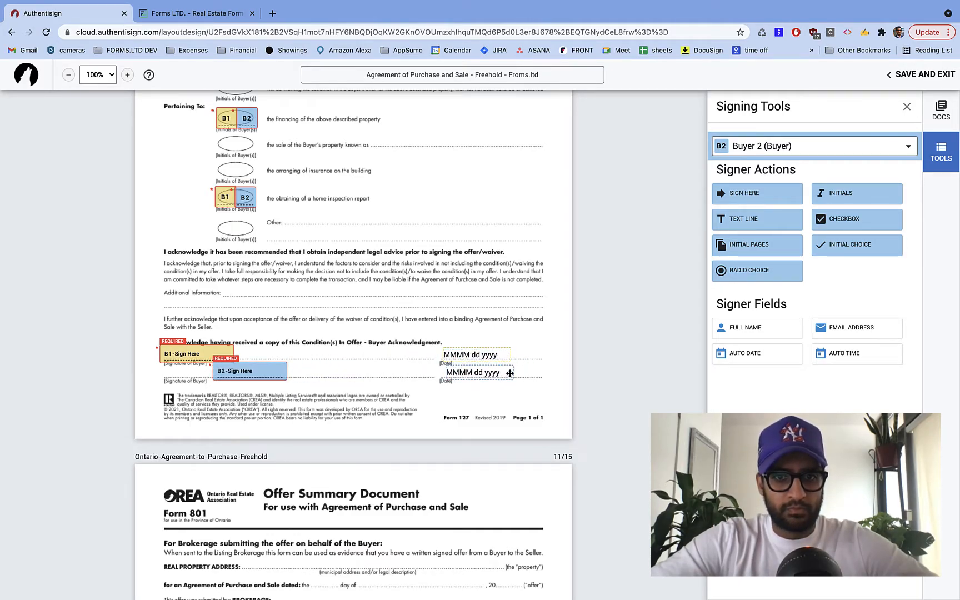
- Place a Buyer 2 signature in Form 801's second buyer slot, with its date on the Date line
scroll(314, 465, "down", 6)
left_click(764, 206)
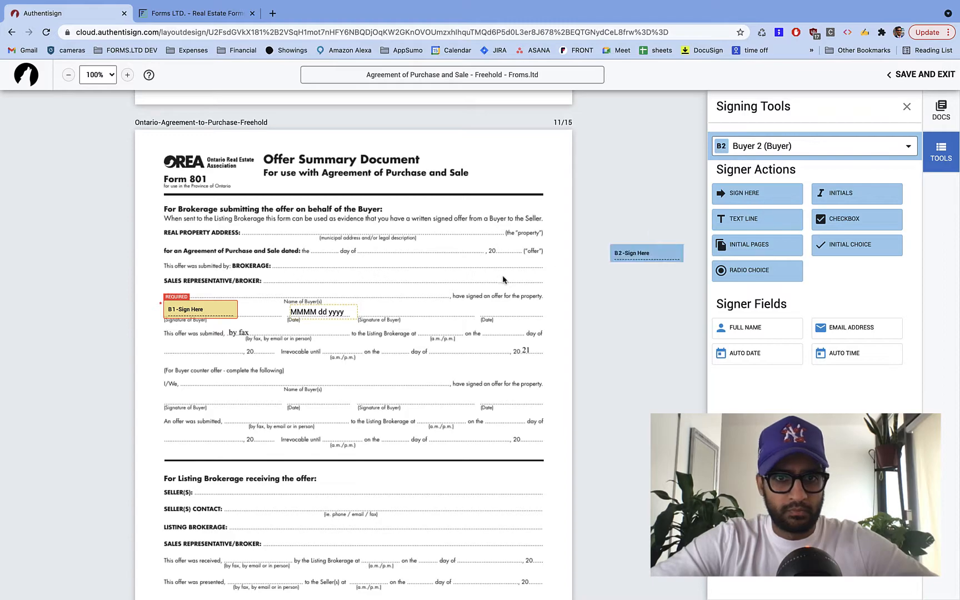
left_click(365, 306)
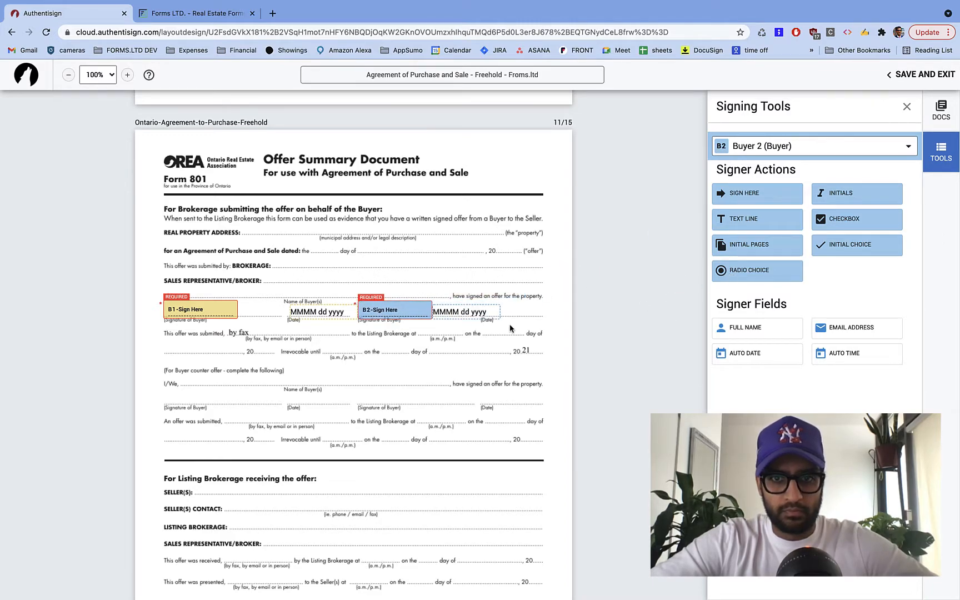
left_click_drag(483, 315, 521, 314)
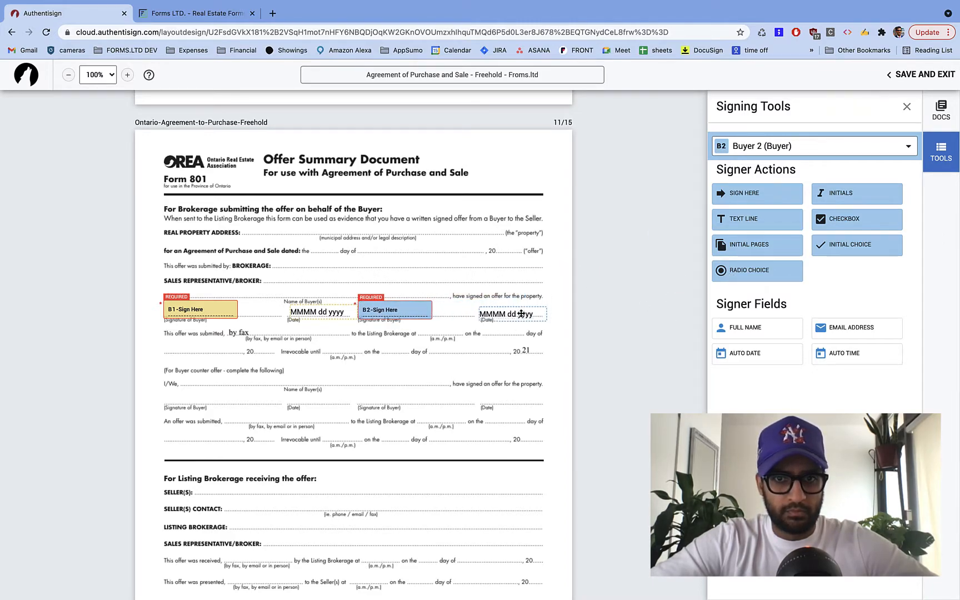
- On Form 810, add B2 initials beside B1's and a B2 signature under B1's, with dates aligned
scroll(376, 425, "down", 14)
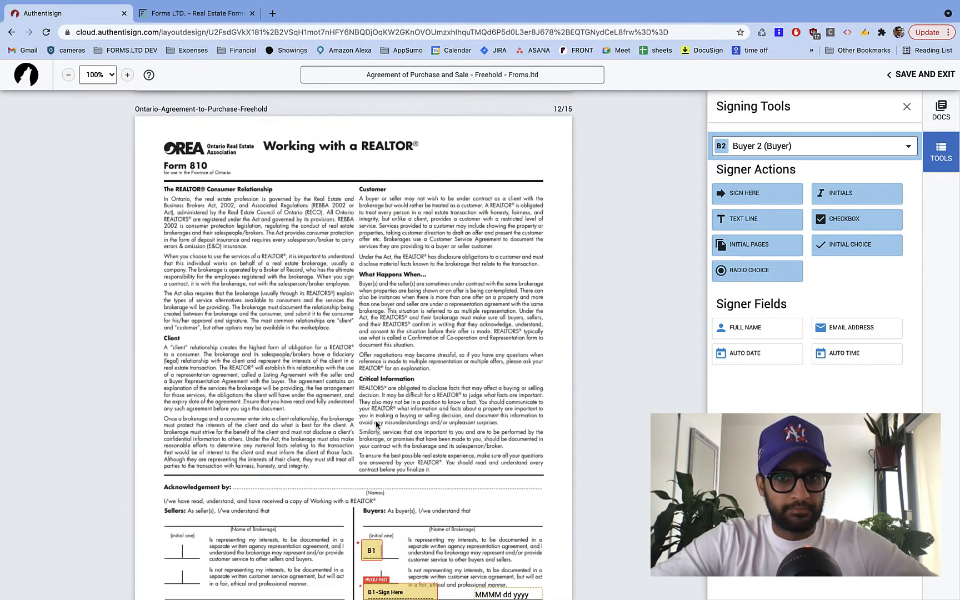
left_click(838, 194)
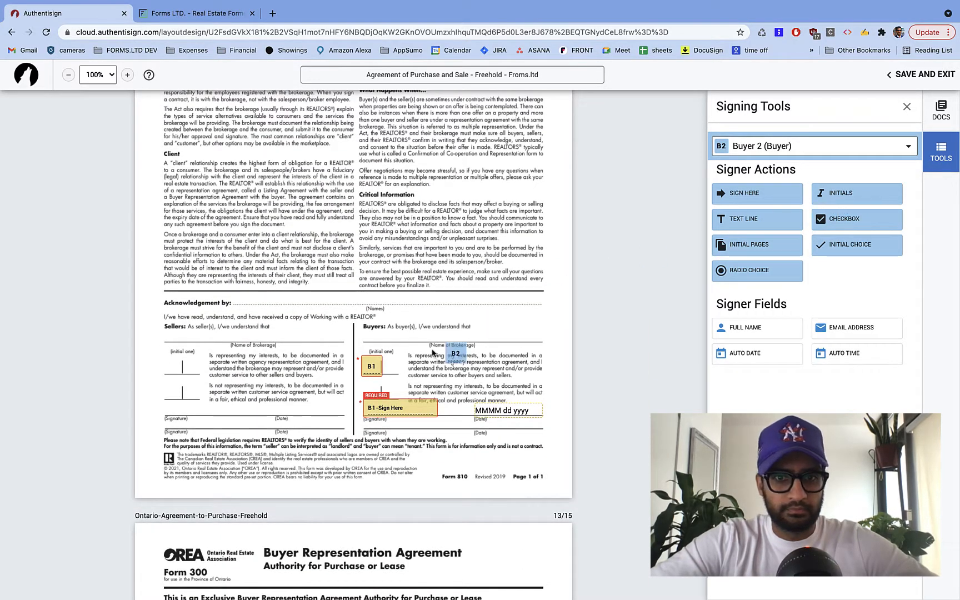
left_click(385, 360)
left_click_drag(382, 357, 384, 356)
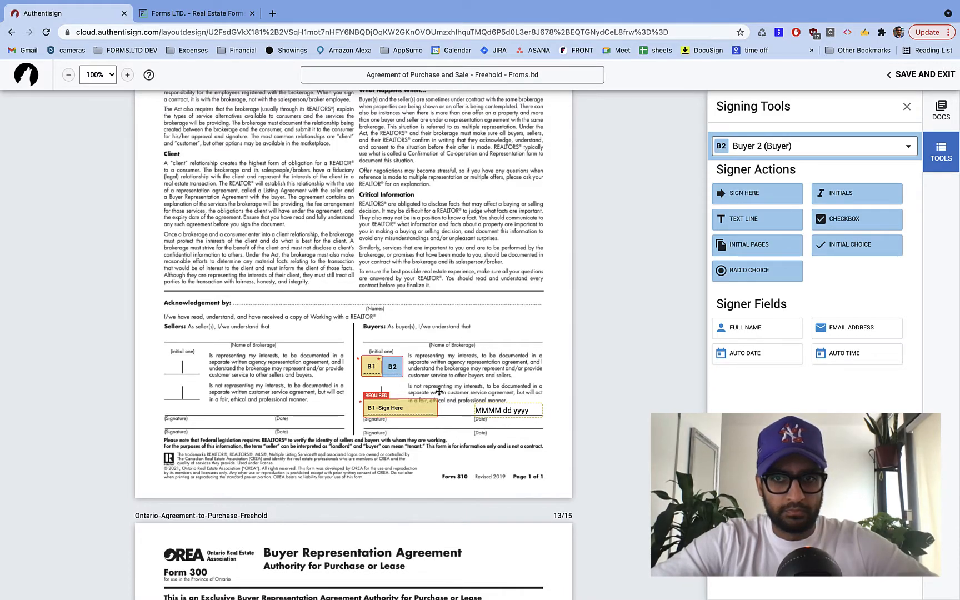
left_click(755, 197)
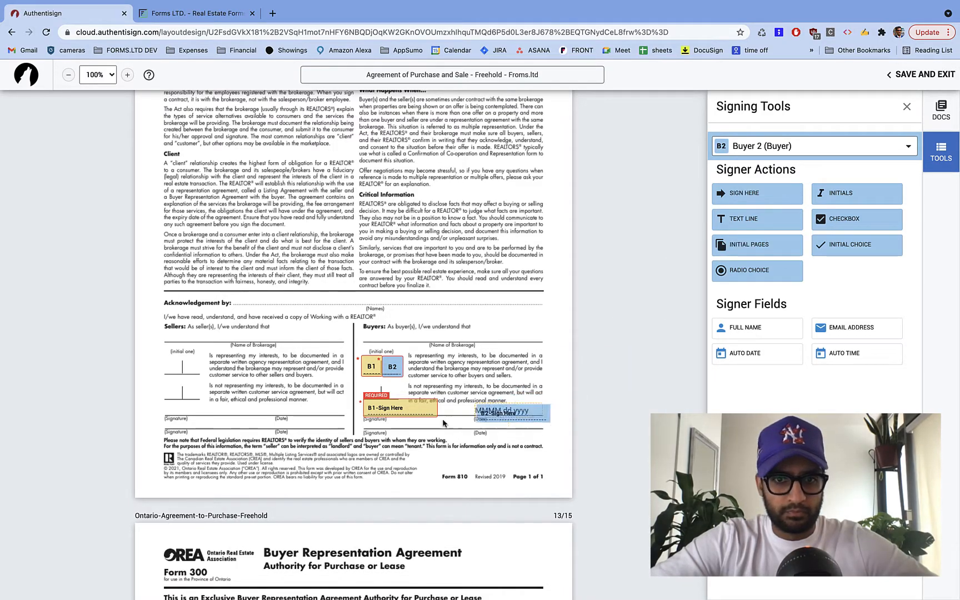
left_click(365, 415)
left_click_drag(486, 426, 523, 426)
- Add Buyer 2 initials beside each of the three B1 initials on Form 300
scroll(431, 491, "down", 8)
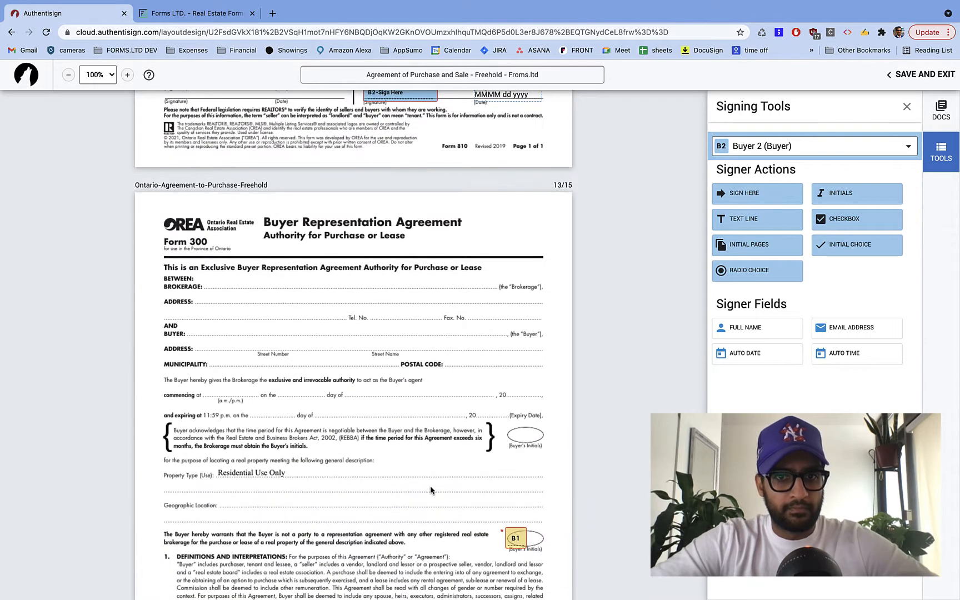
left_click(823, 202)
left_click(535, 402)
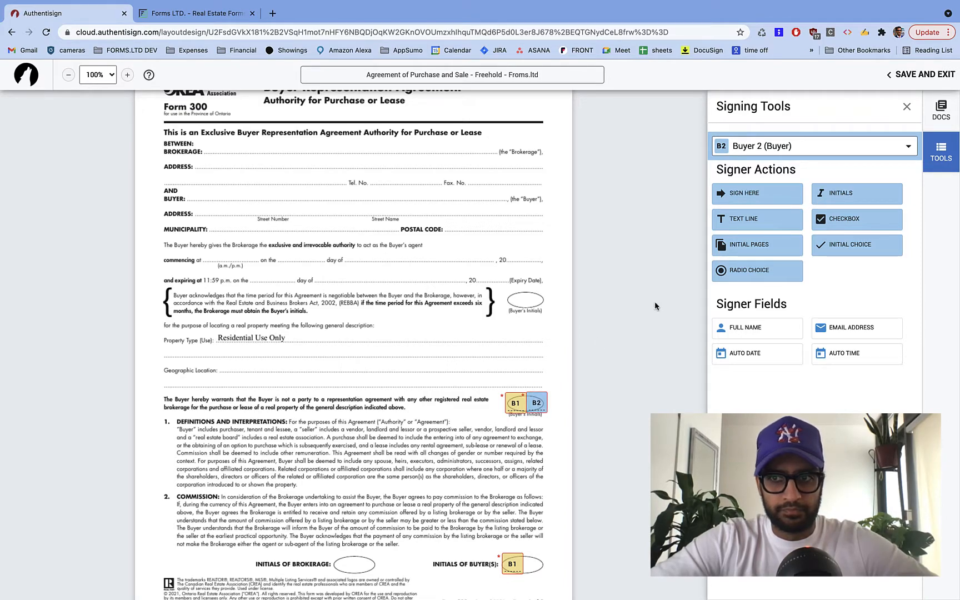
left_click(853, 204)
left_click(534, 564)
scroll(492, 522, "down", 13)
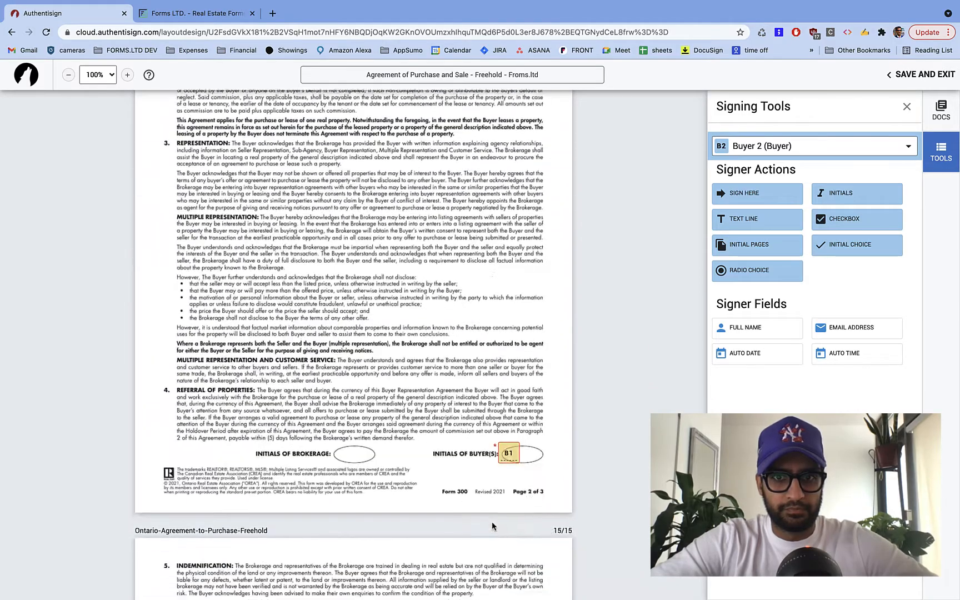
left_click(864, 191)
left_click(521, 433)
- Place dated Buyer 2 signatures on Form 300's second buyer line and second acknowledgement line
scroll(404, 434, "down", 8)
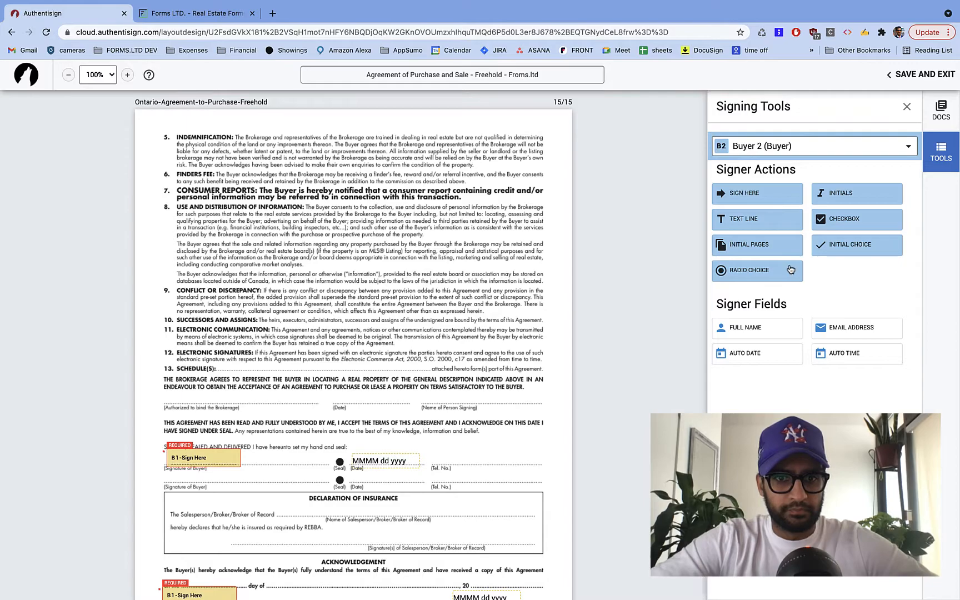
scroll(445, 395, "down", 2)
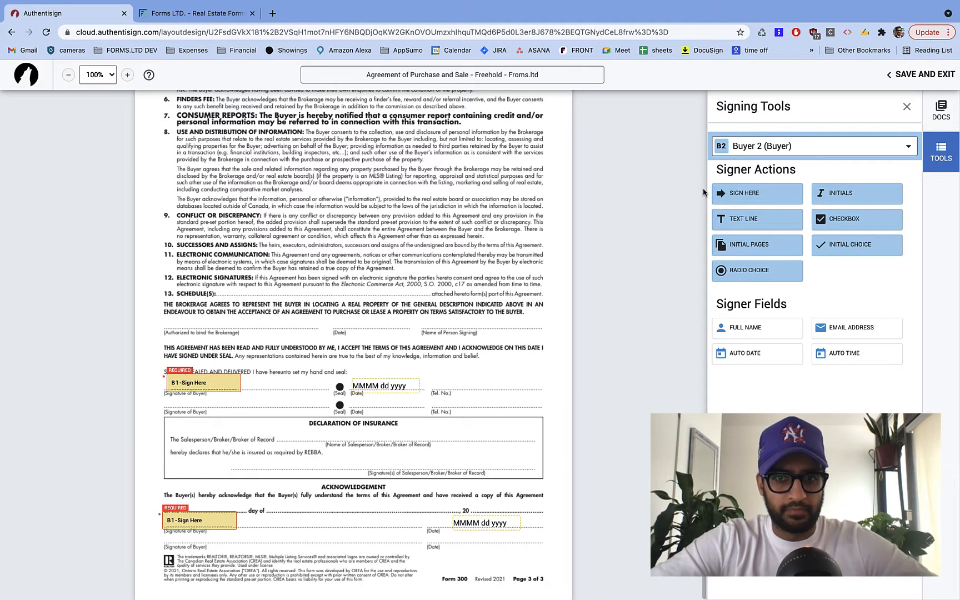
left_click(757, 196)
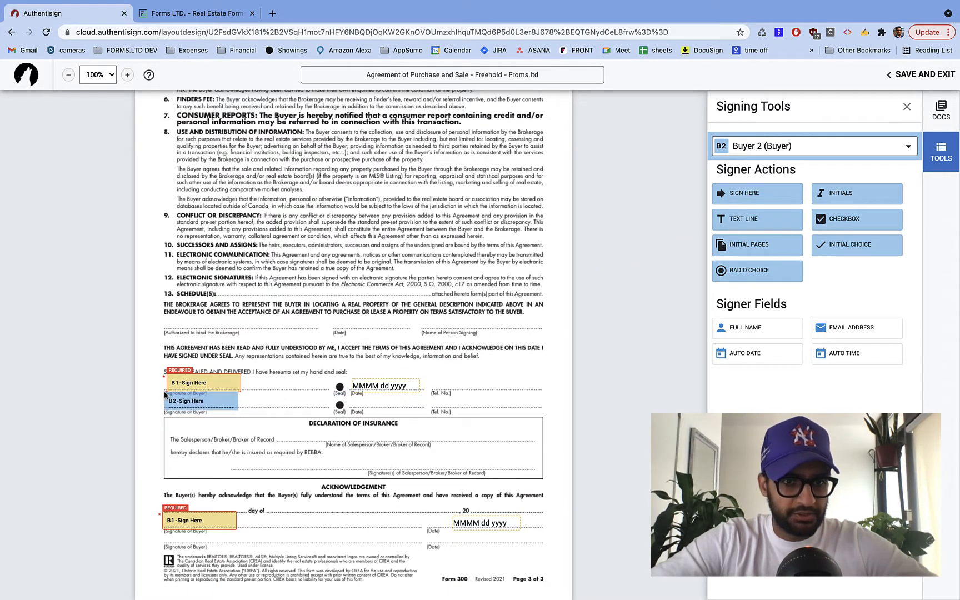
left_click(201, 401)
left_click_drag(313, 408, 424, 412)
left_click(789, 192)
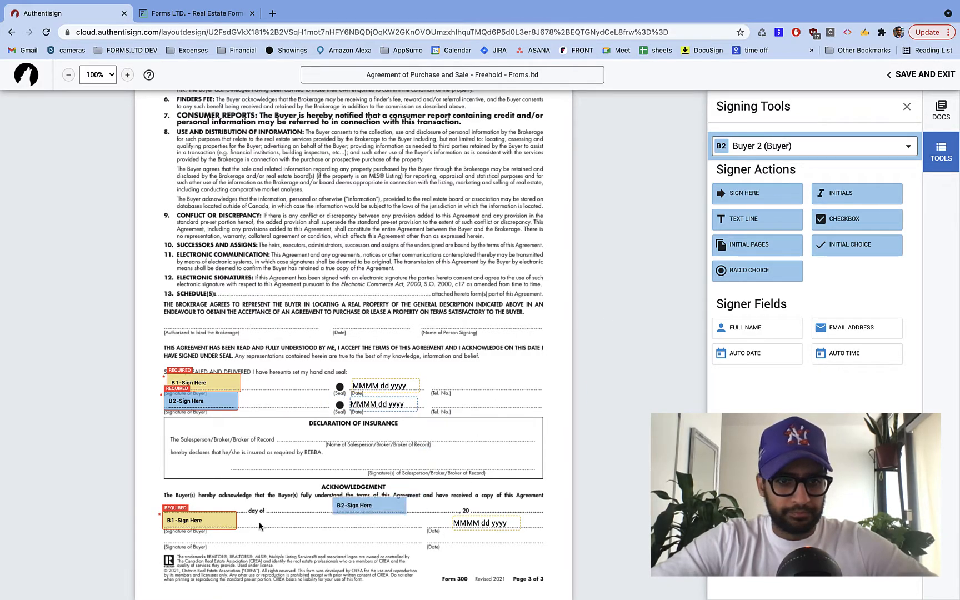
left_click(215, 529)
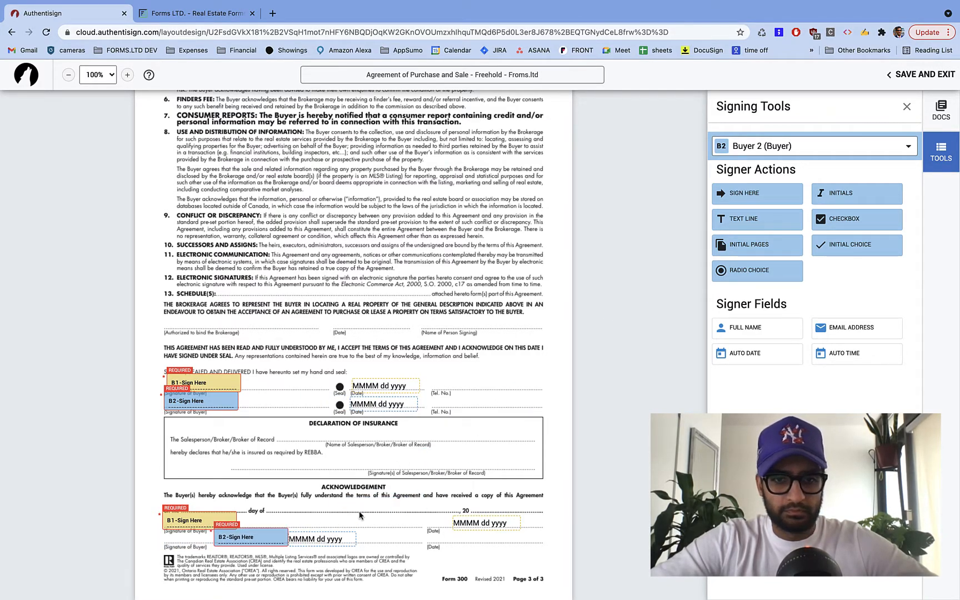
left_click_drag(333, 538, 498, 541)
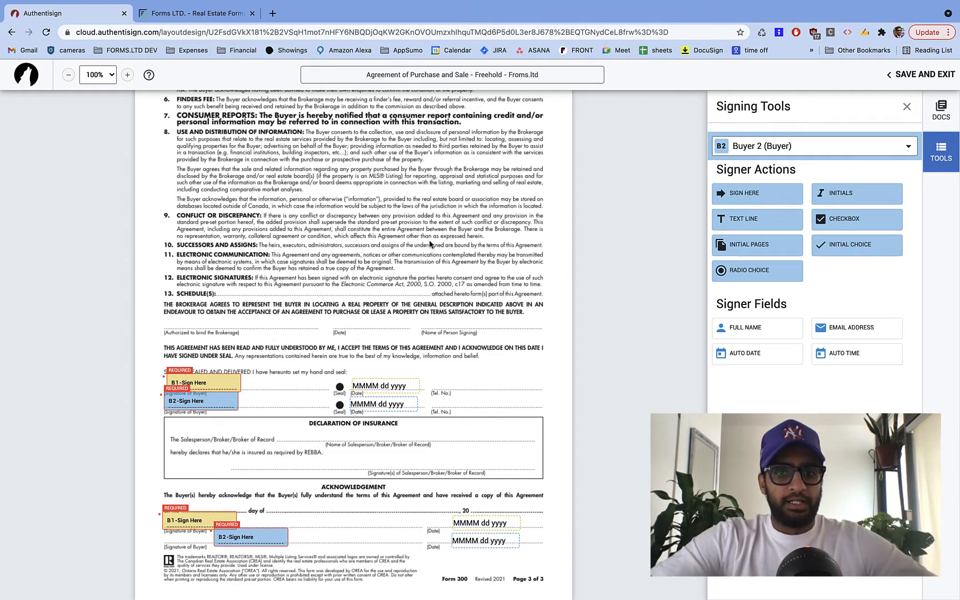
- Scroll to page 5 and choose Co-operating Salesperson (C1) from the Signing Tools signer list
scroll(429, 243, "up", 20)
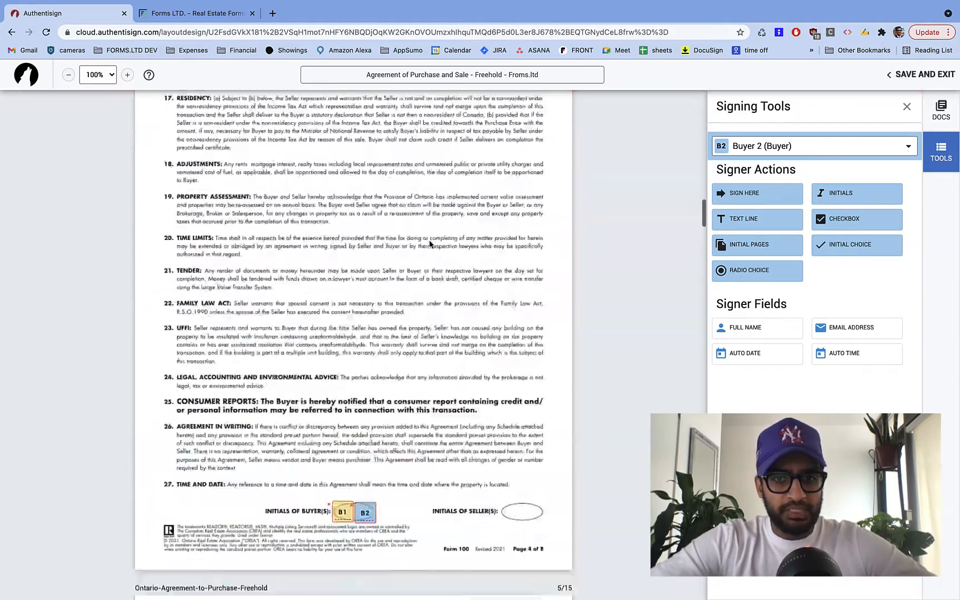
scroll(429, 240, "down", 5)
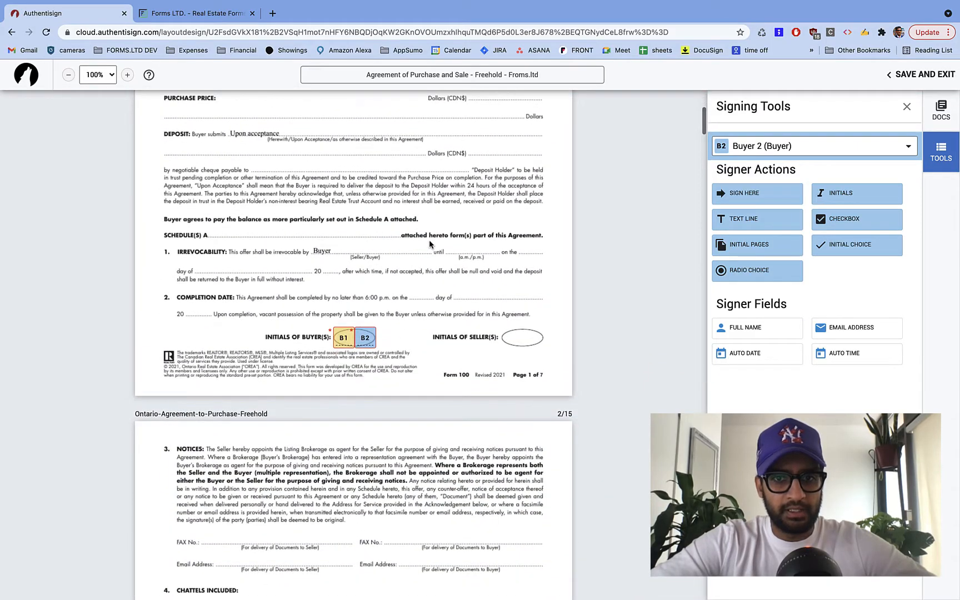
scroll(526, 344, "down", 7)
scroll(526, 344, "down", 5)
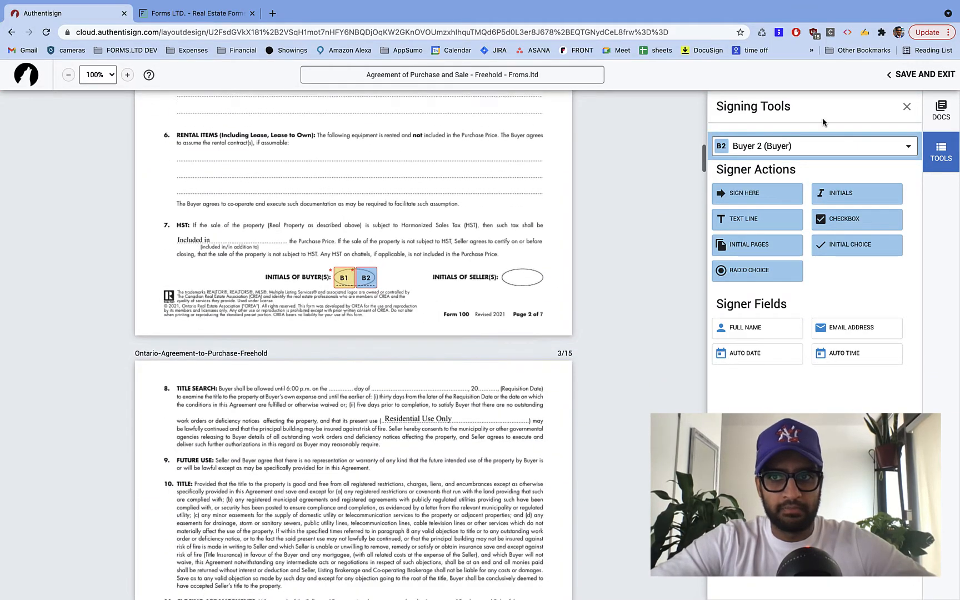
scroll(429, 393, "down", 20)
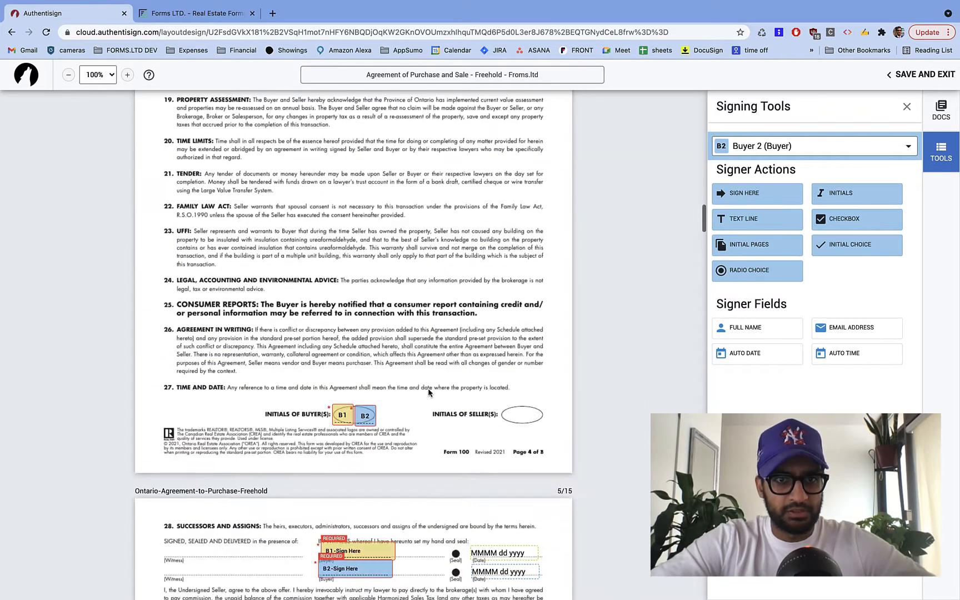
scroll(428, 392, "down", 2)
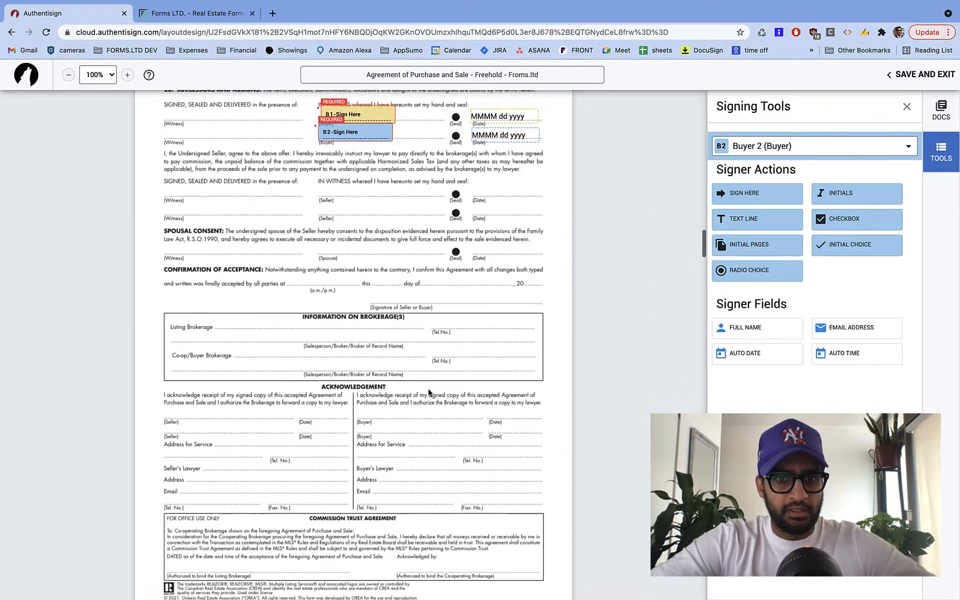
left_click(788, 148)
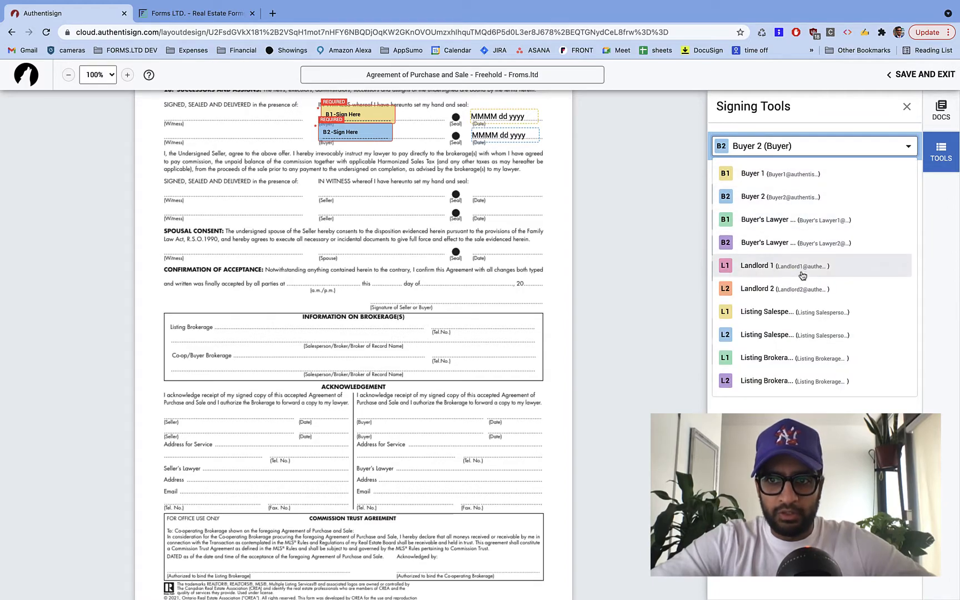
scroll(804, 326, "down", 4)
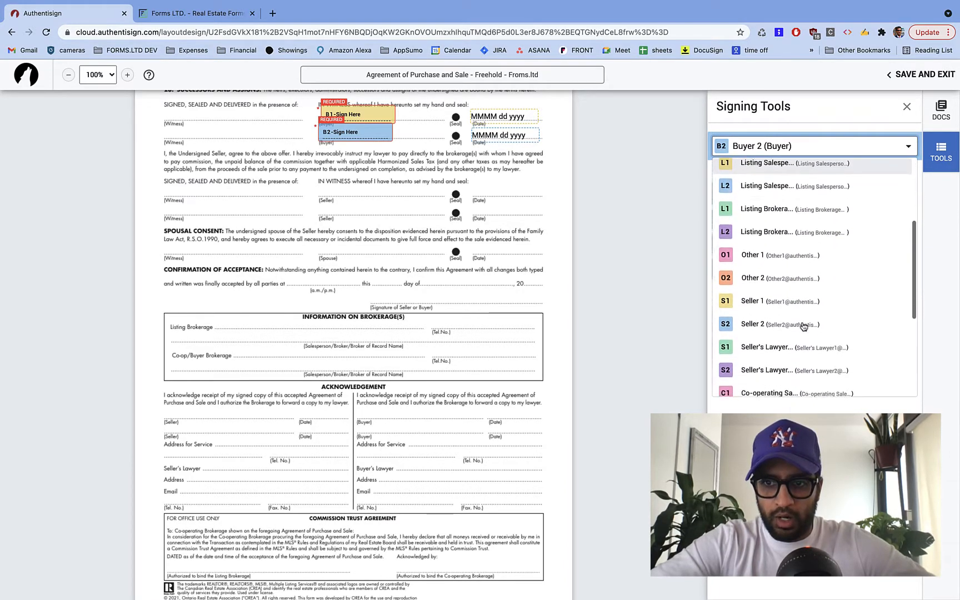
left_click(807, 339)
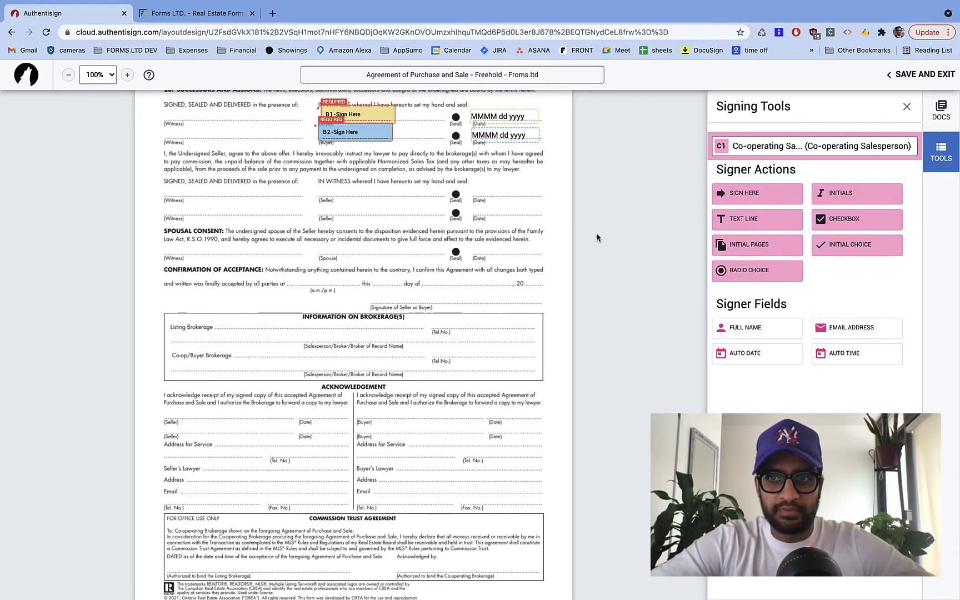
scroll(401, 363, "down", 2)
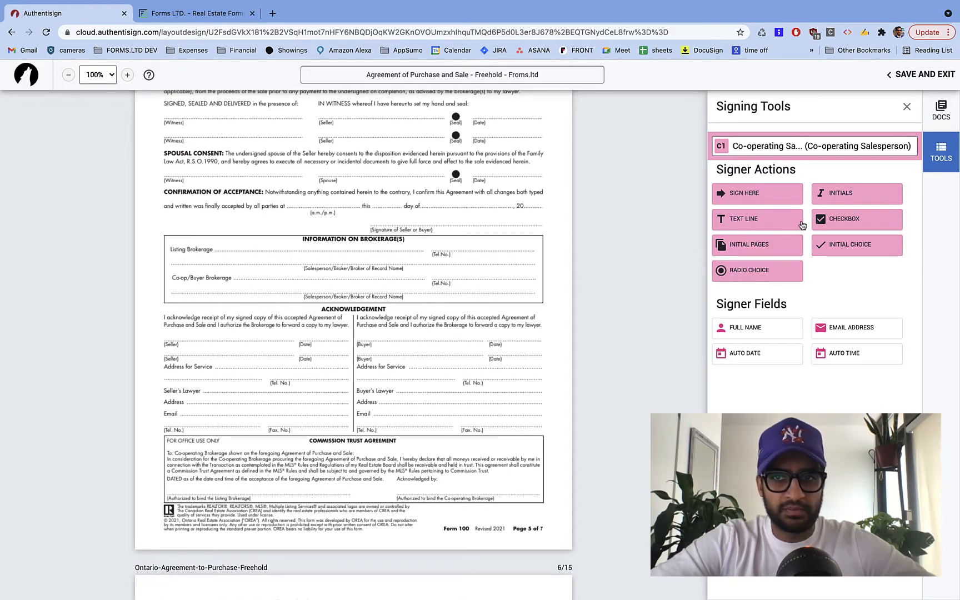
- Place a C1 signature on the Commission Trust Agreement with Date Stamp turned off
left_click_drag(771, 199, 446, 484)
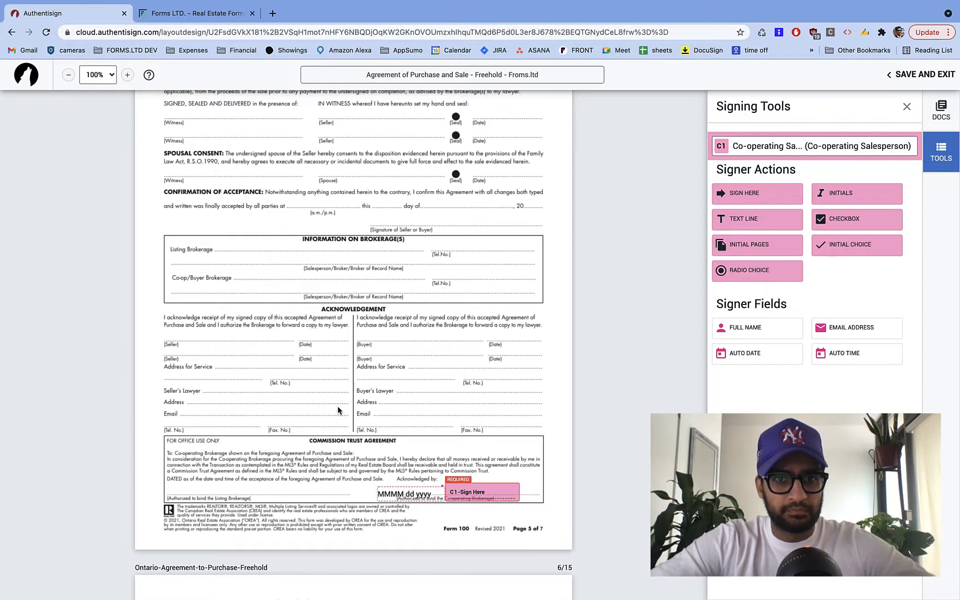
left_click(409, 497)
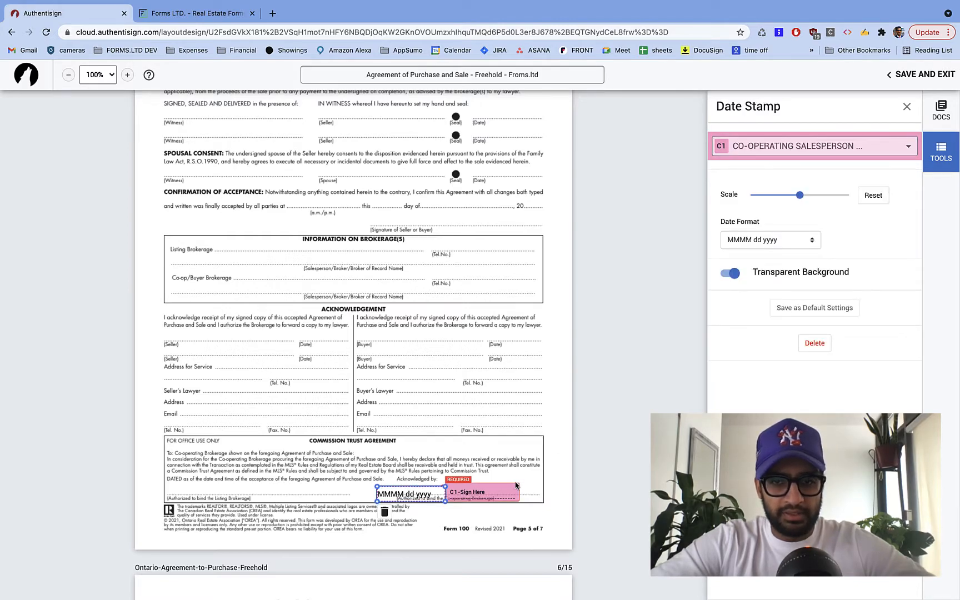
left_click(501, 491)
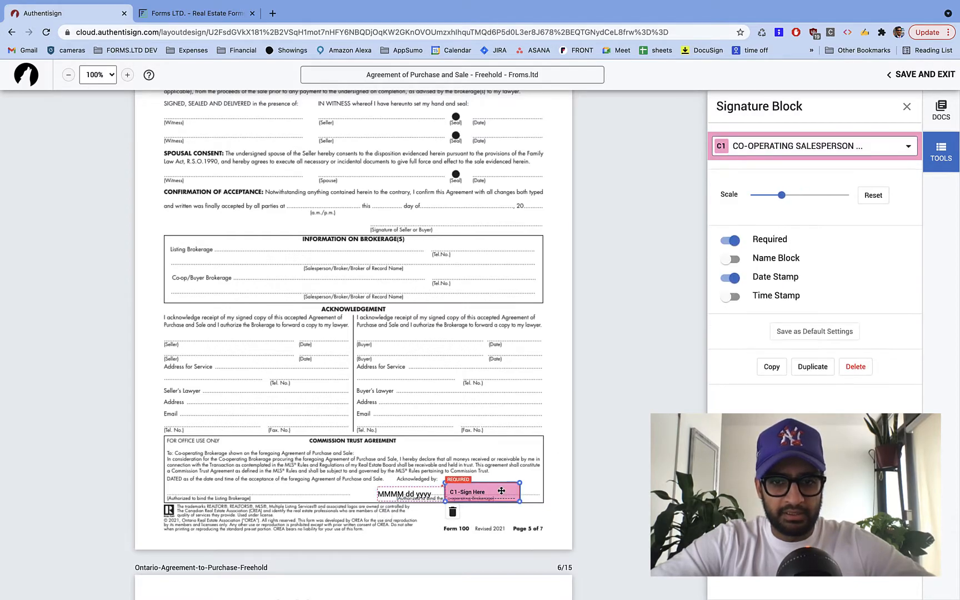
left_click(731, 278)
left_click(433, 455)
- Add C1 initials to the co-operating brokerage oval and a dated C1 signature in Form 320's brokerage block
scroll(433, 455, "down", 8)
scroll(432, 455, "down", 20)
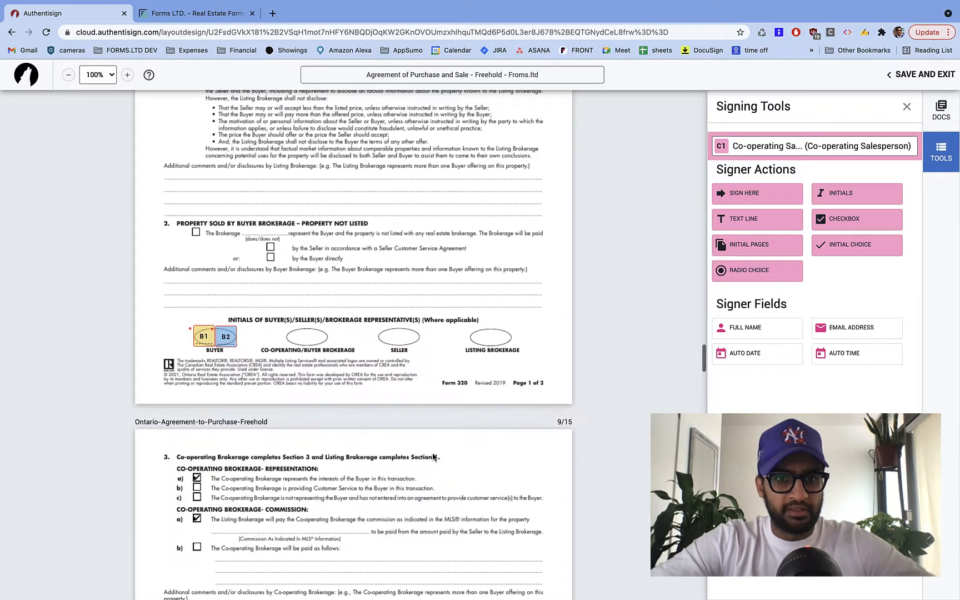
left_click_drag(827, 193, 306, 337)
scroll(361, 387, "down", 9)
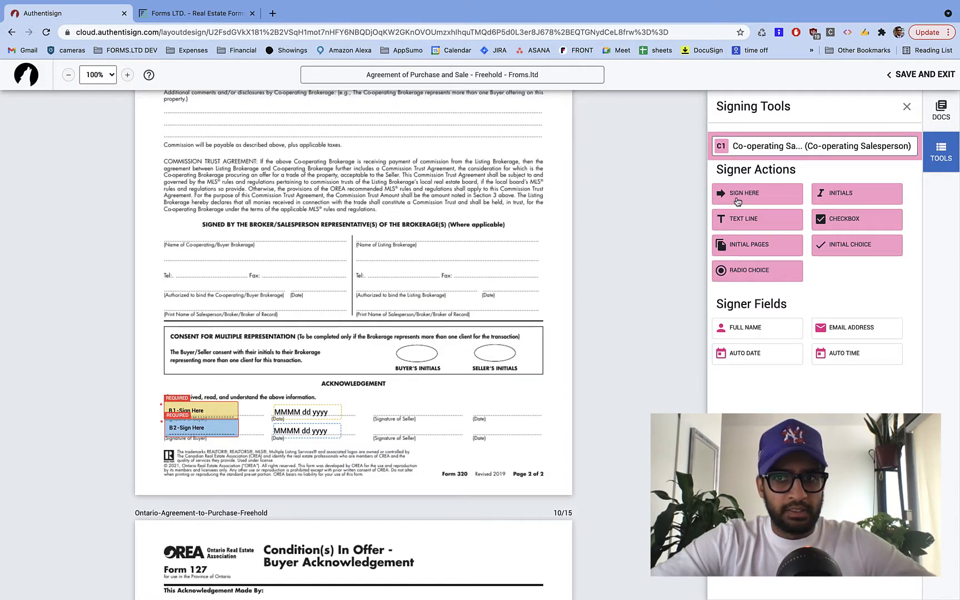
left_click_drag(780, 199, 162, 277)
left_click_drag(295, 287, 350, 287)
- Add C1 initials to Form 300's Initials of Brokerage oval
scroll(345, 369, "down", 12)
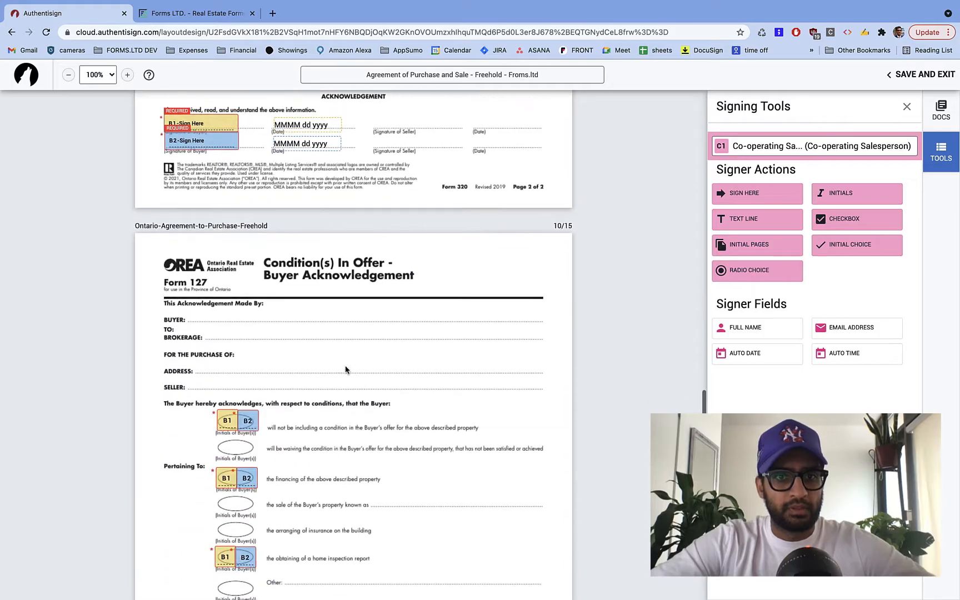
scroll(345, 369, "up", 2)
scroll(345, 370, "down", 20)
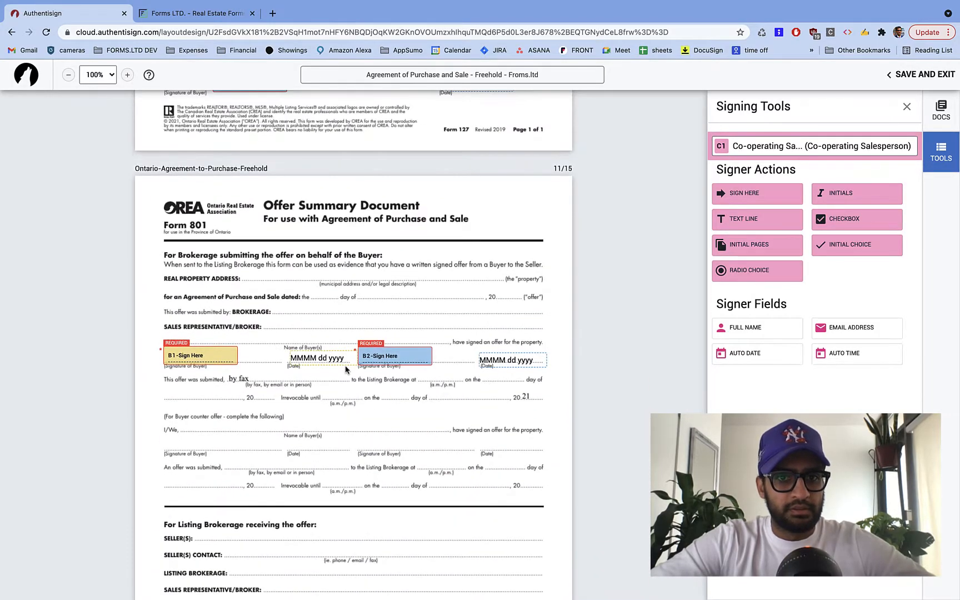
scroll(345, 369, "down", 8)
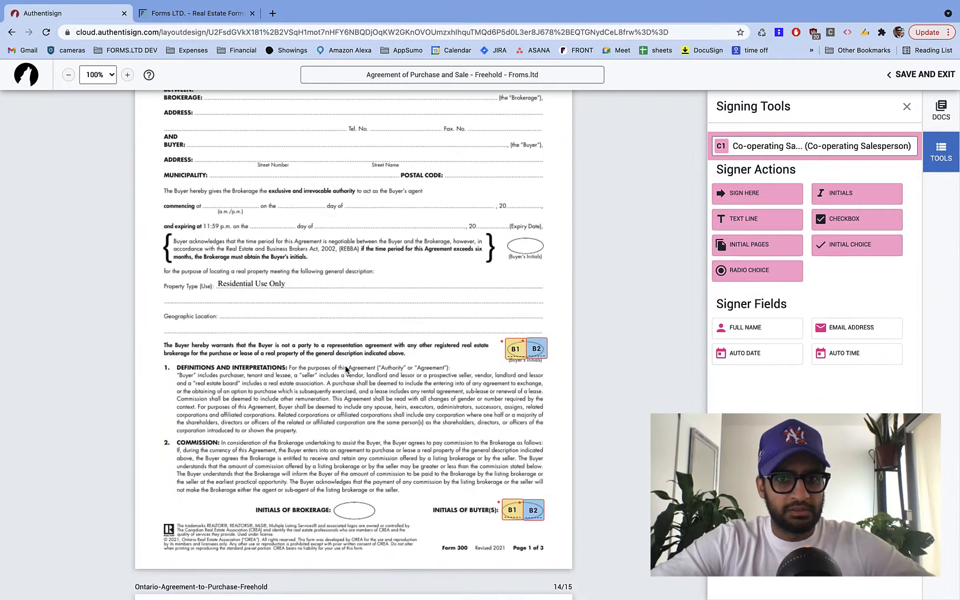
left_click_drag(854, 199, 344, 397)
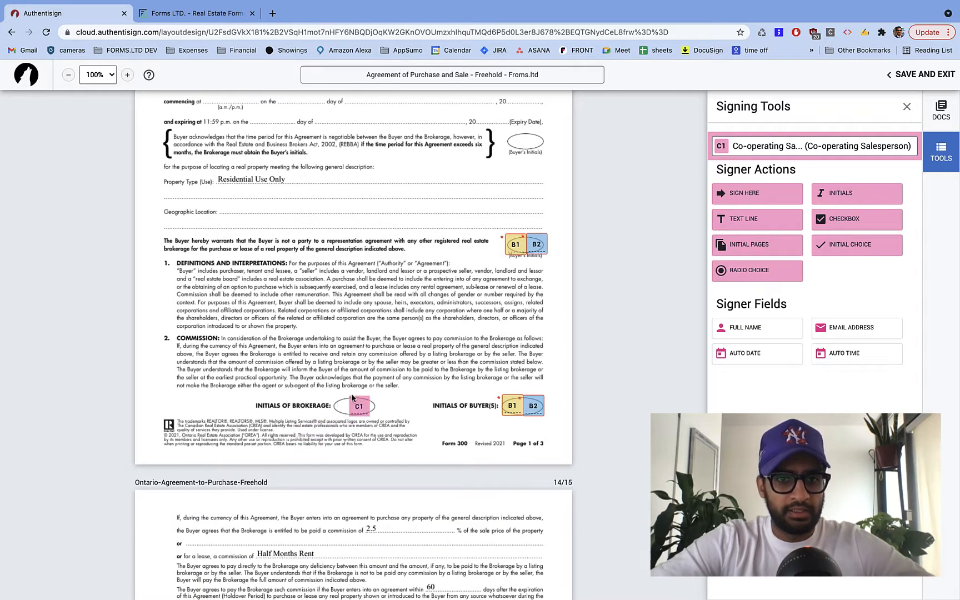
- Add C1 initials to page 2's Initials of Brokerage oval and a dated C1 signature on the brokerage line
scroll(407, 401, "down", 8)
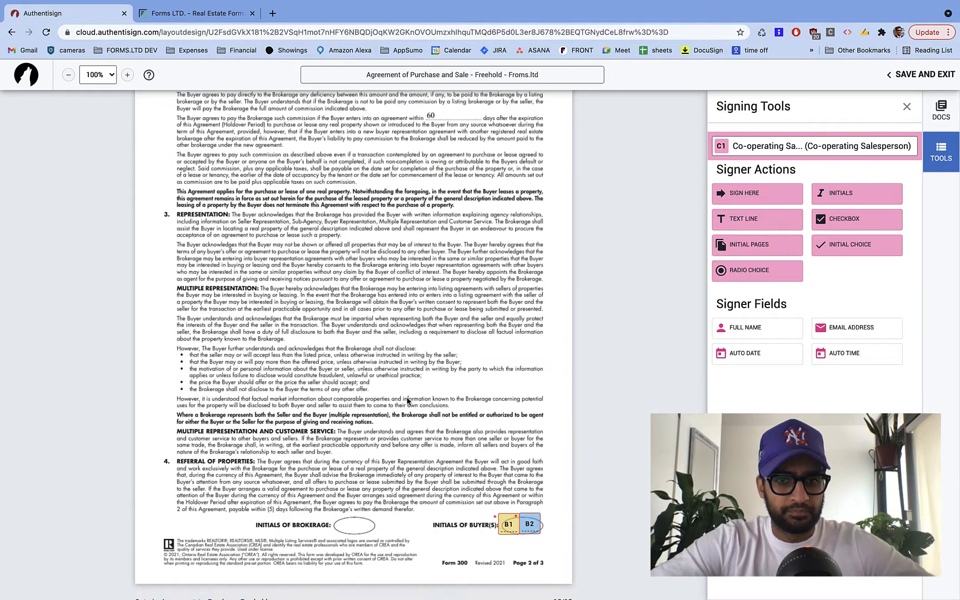
left_click_drag(857, 192, 340, 516)
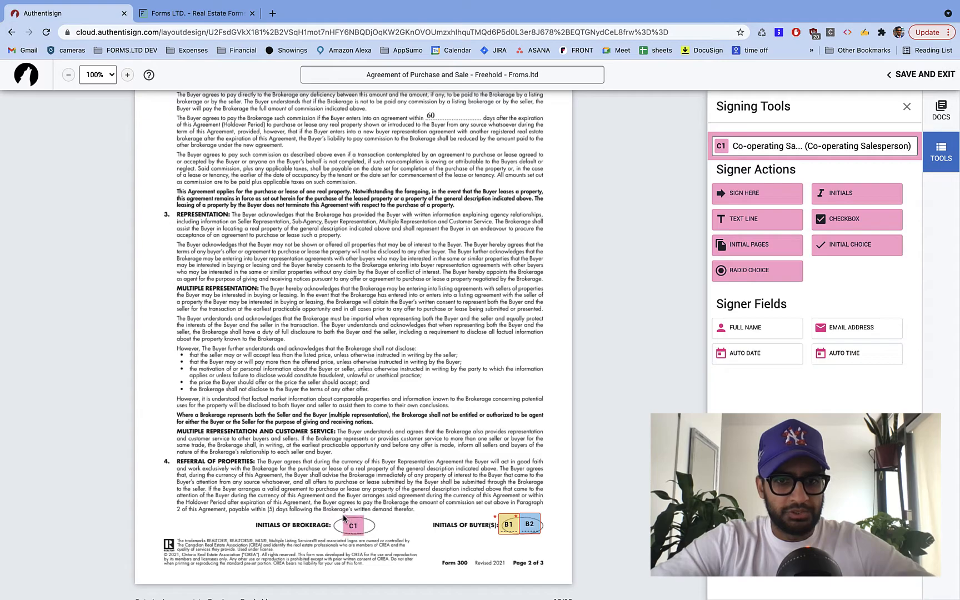
scroll(418, 470, "down", 10)
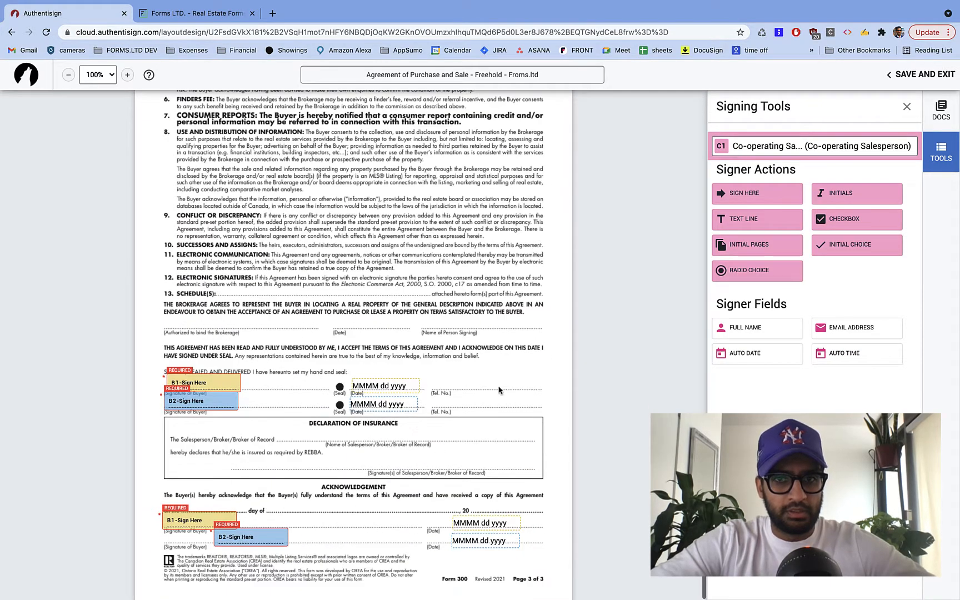
mouse_move(794, 192)
left_mouse_down()
mouse_move(183, 384)
mouse_move(165, 304)
mouse_move(169, 315)
left_mouse_up()
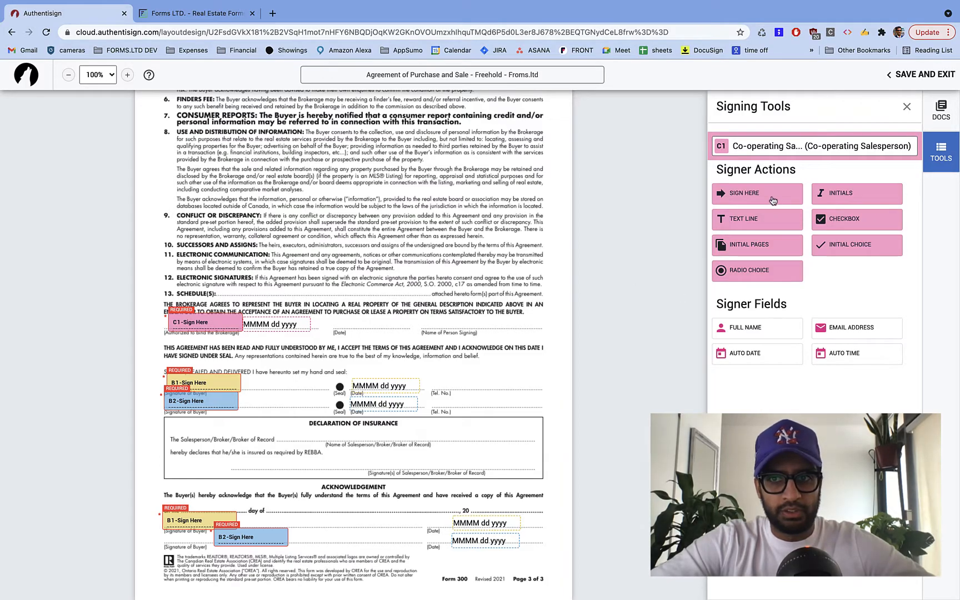
left_click_drag(287, 326, 379, 327)
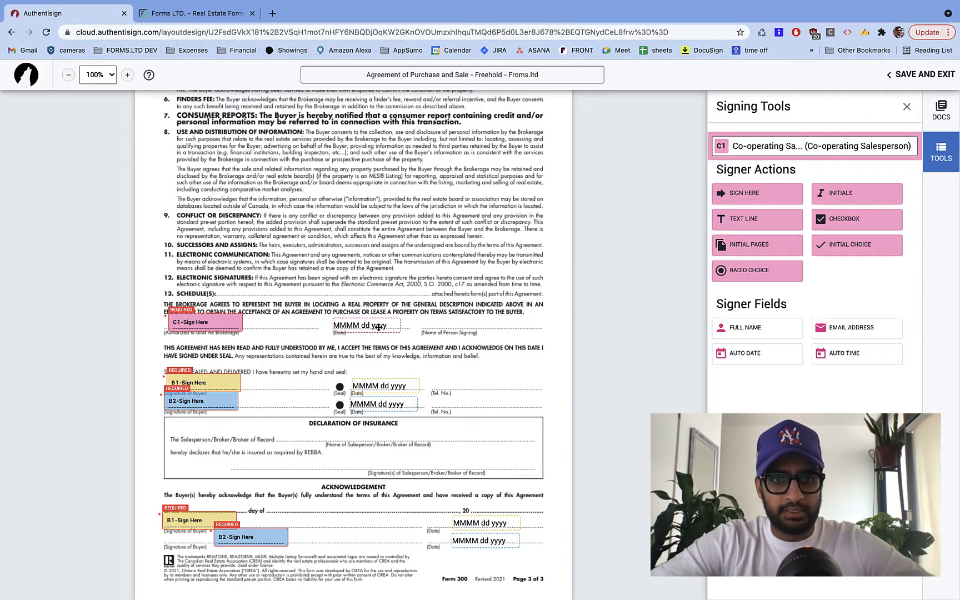
- Place a C1 signature in the Declaration of Insurance with Date Stamp removed
left_click_drag(766, 200, 347, 455)
left_click(438, 462)
left_click(392, 462)
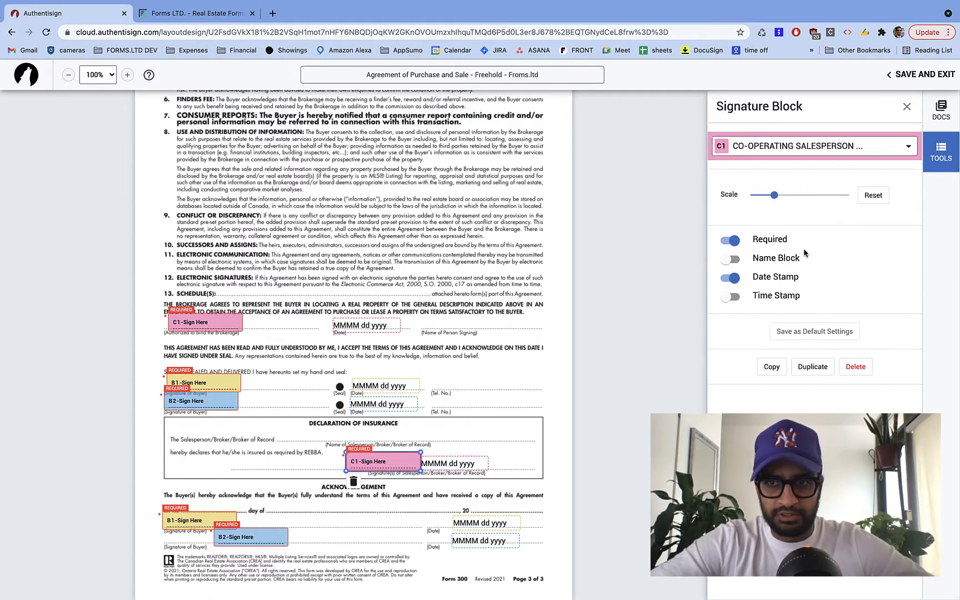
left_click(731, 277)
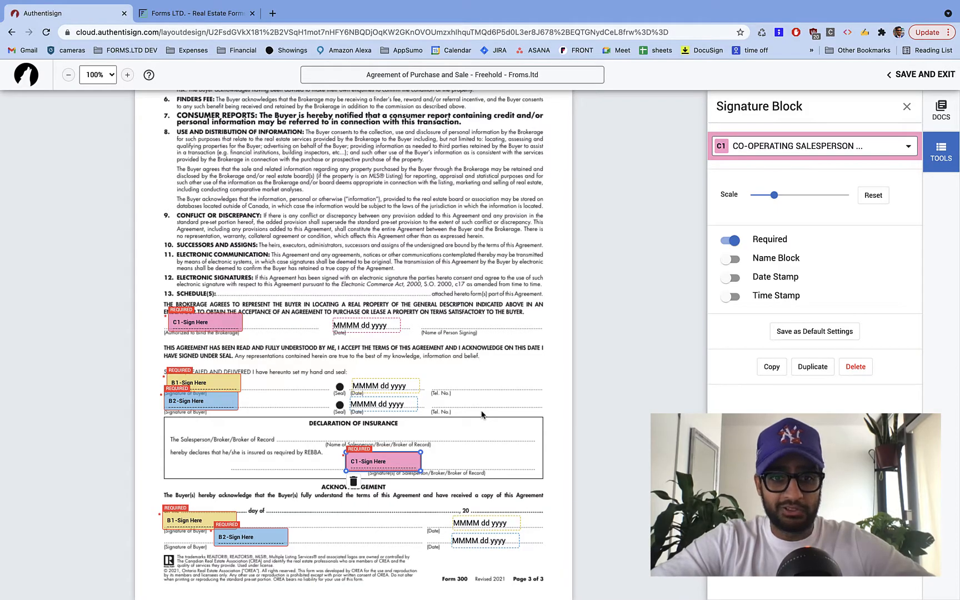
- Remove the stray C1 initials field from page 1 of the layout
scroll(482, 414, "down", 20)
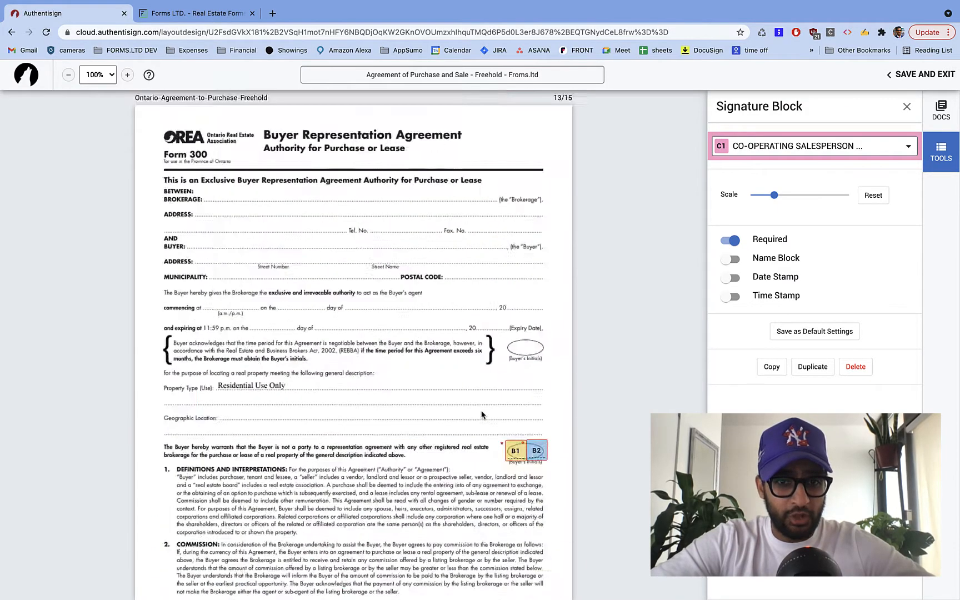
scroll(482, 414, "up", 15)
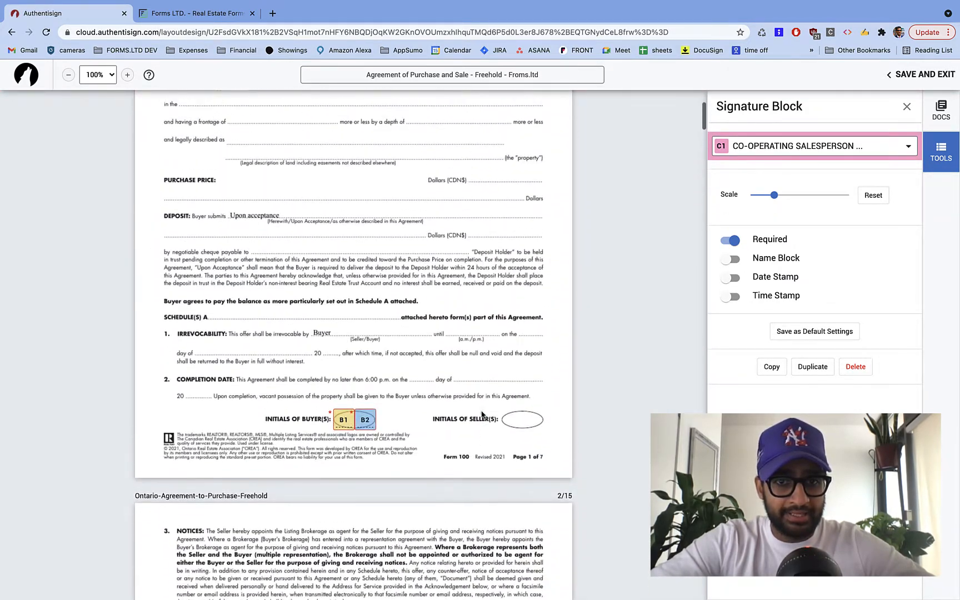
scroll(482, 414, "down", 4)
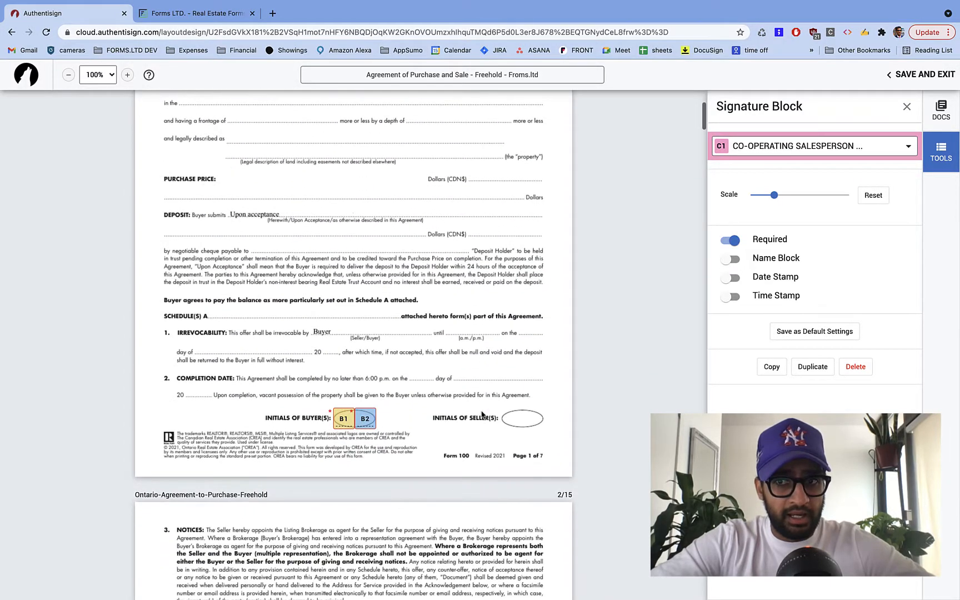
left_click(940, 150)
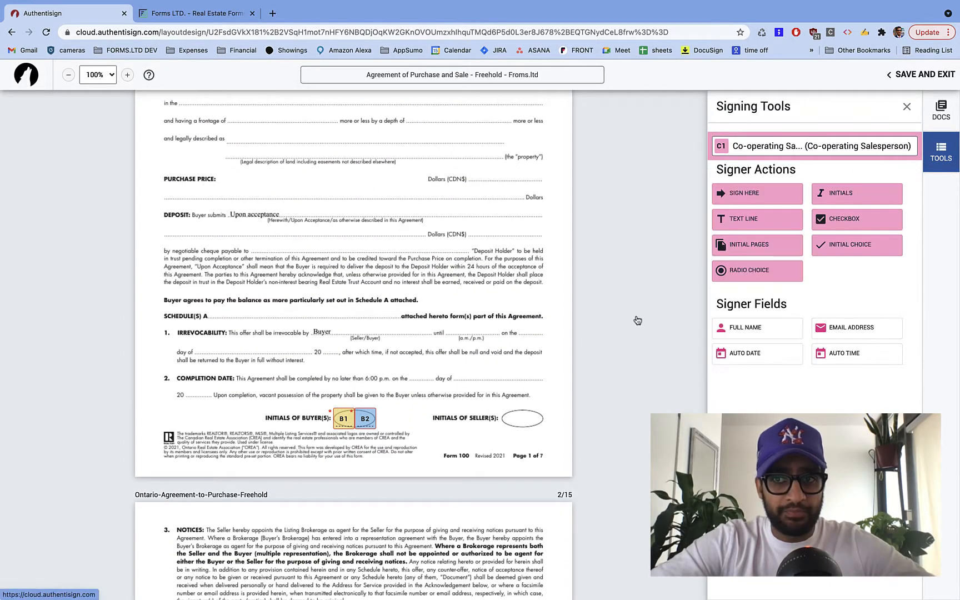
scroll(244, 405, "up", 4)
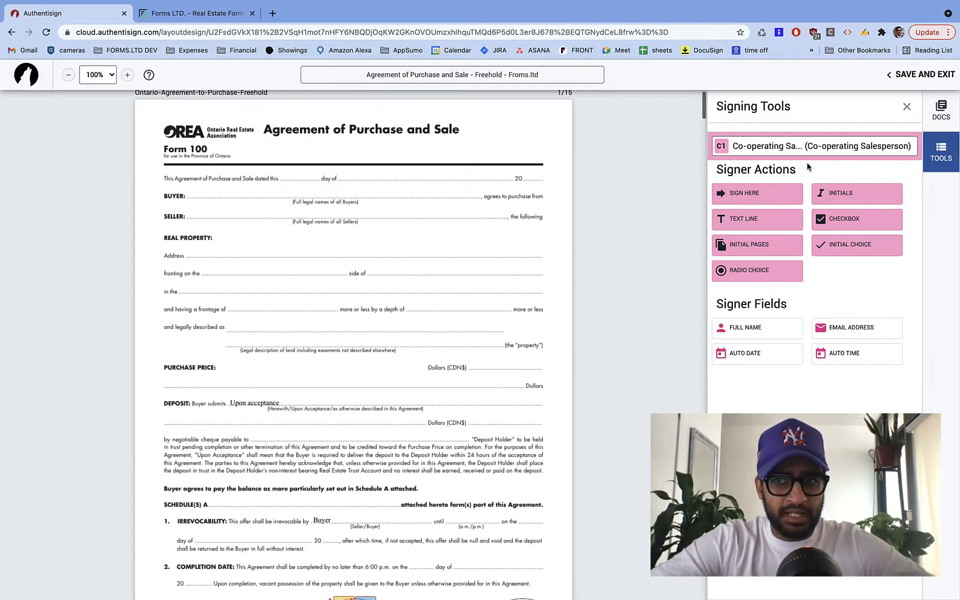
left_click(855, 204)
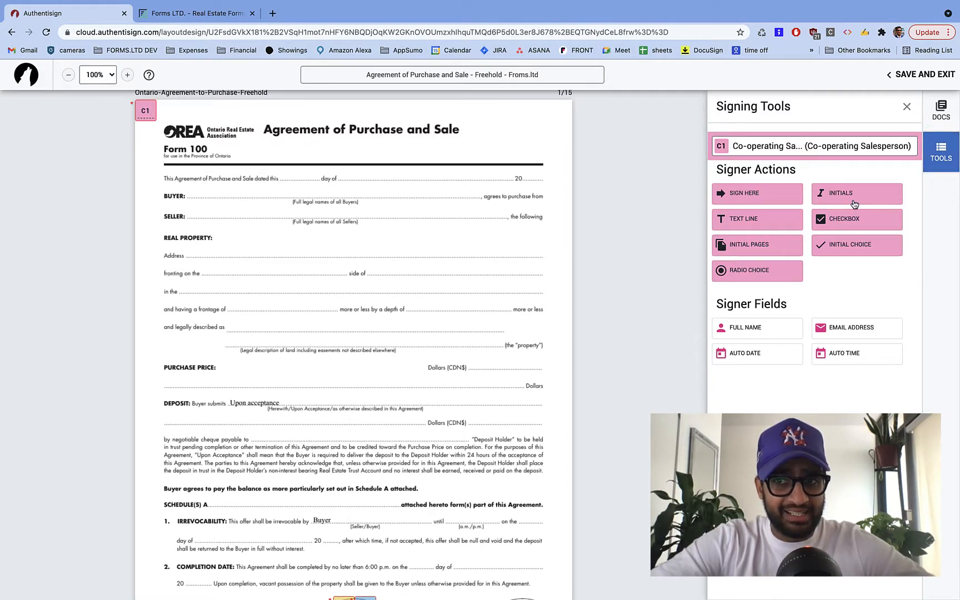
left_click(150, 114)
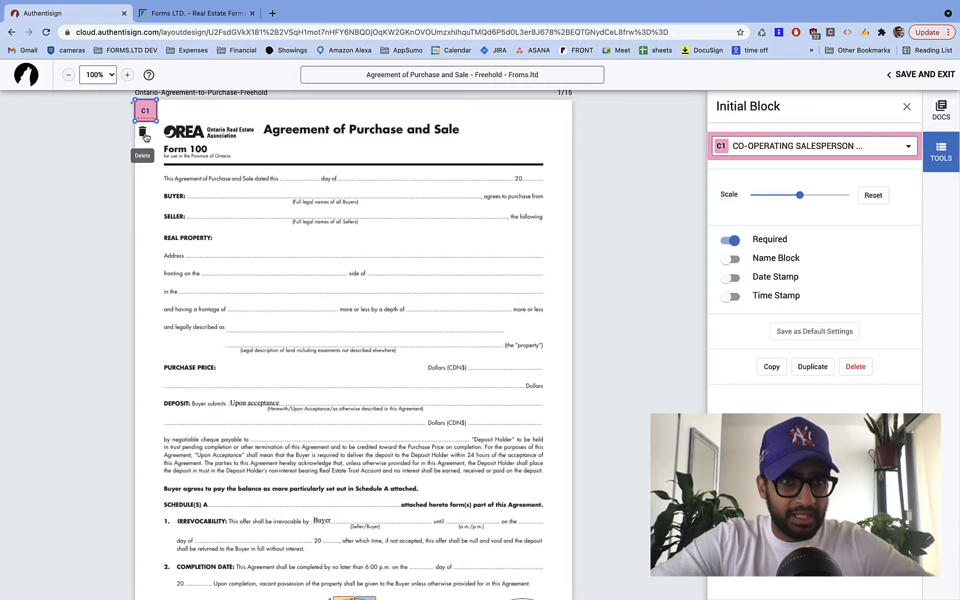
left_click(144, 134)
- Check the B1, B2 and C1 signature blocks on every page, then save and exit the layout
scroll(397, 311, "down", 8)
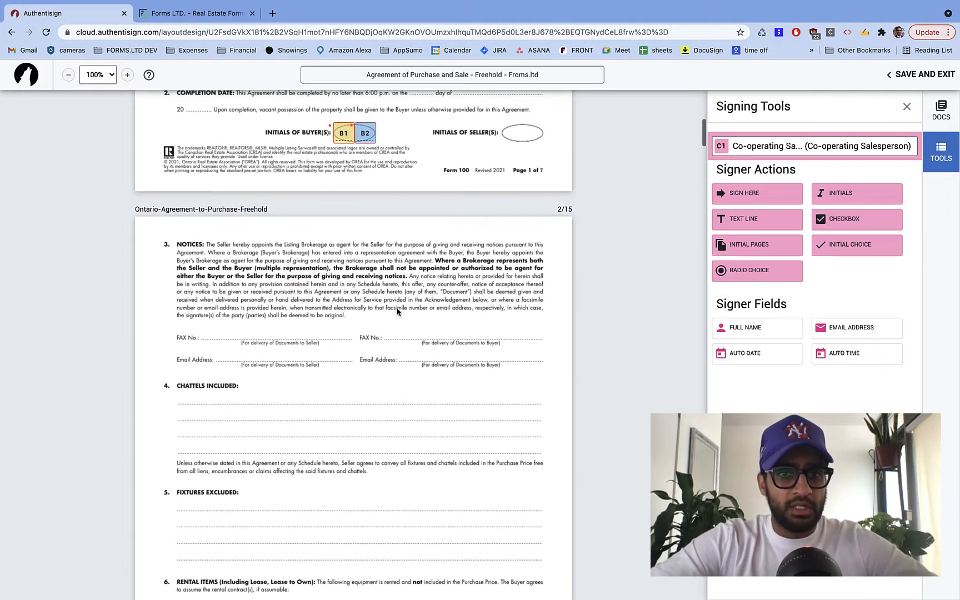
scroll(397, 311, "down", 20)
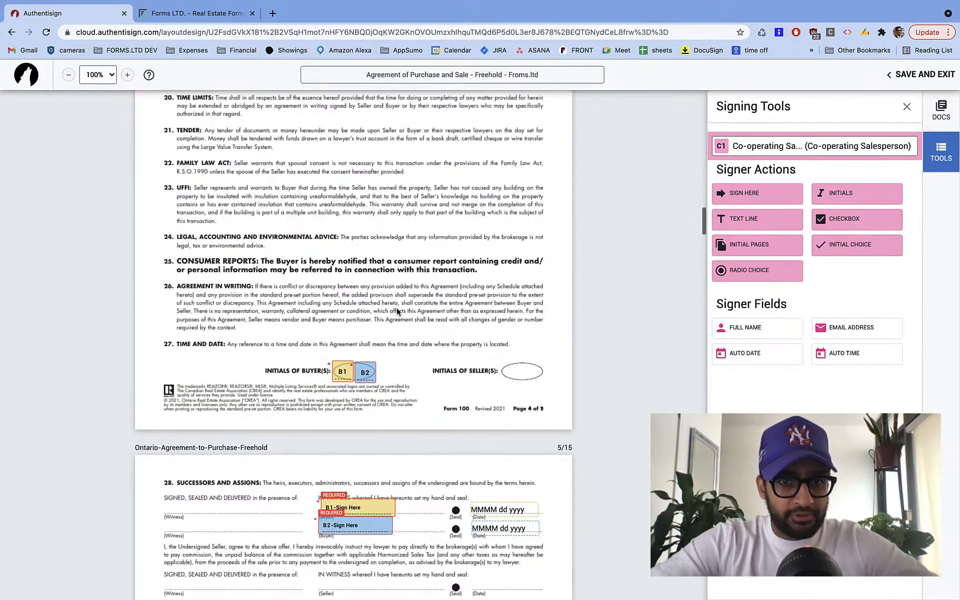
scroll(397, 311, "down", 20)
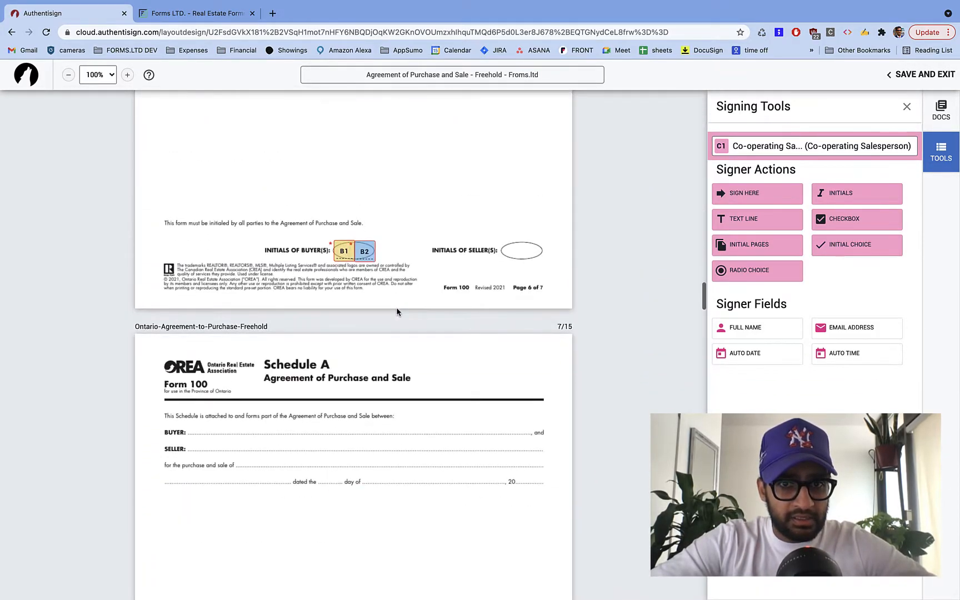
scroll(397, 312, "down", 20)
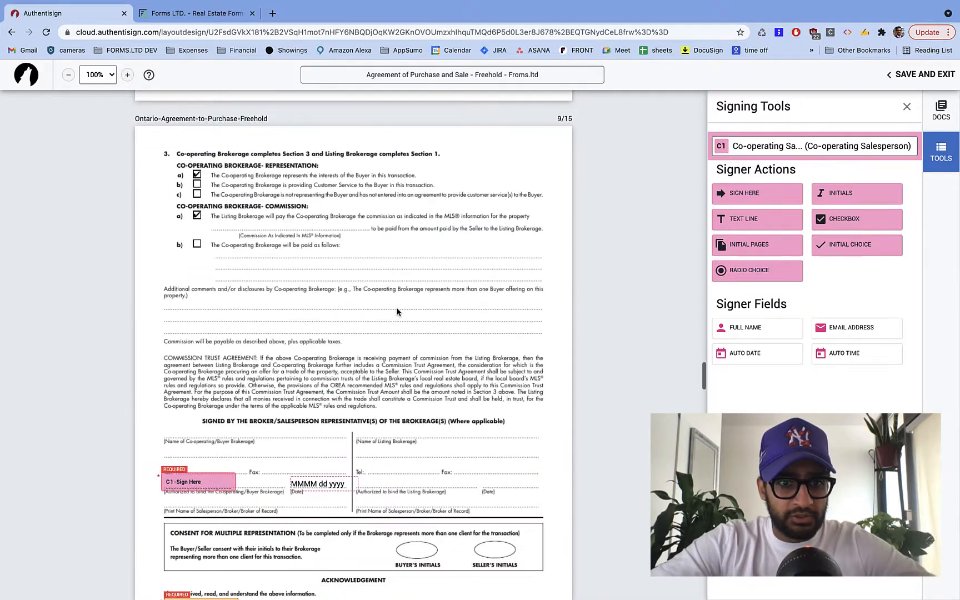
scroll(397, 312, "down", 5)
scroll(397, 311, "down", 15)
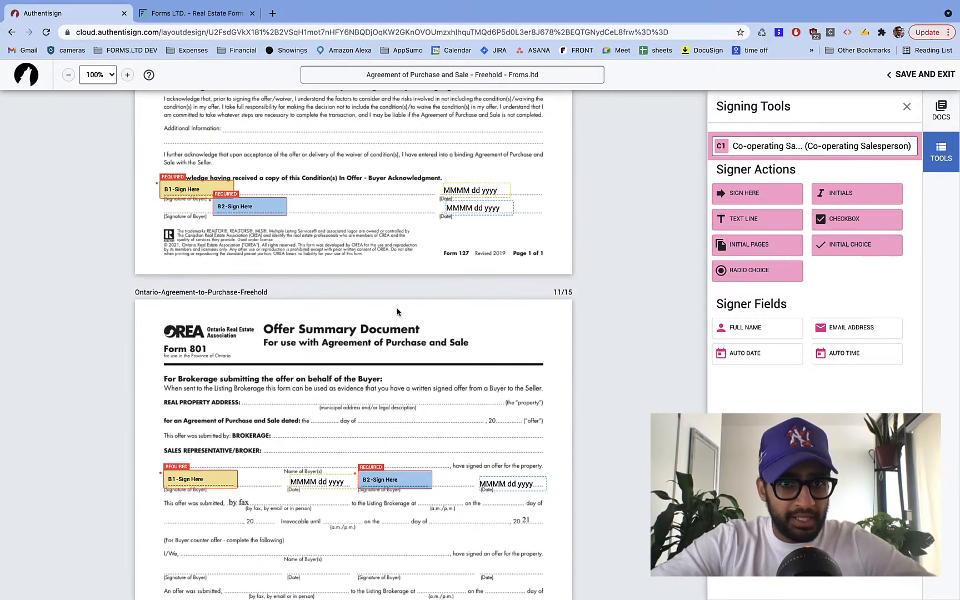
scroll(397, 312, "down", 1)
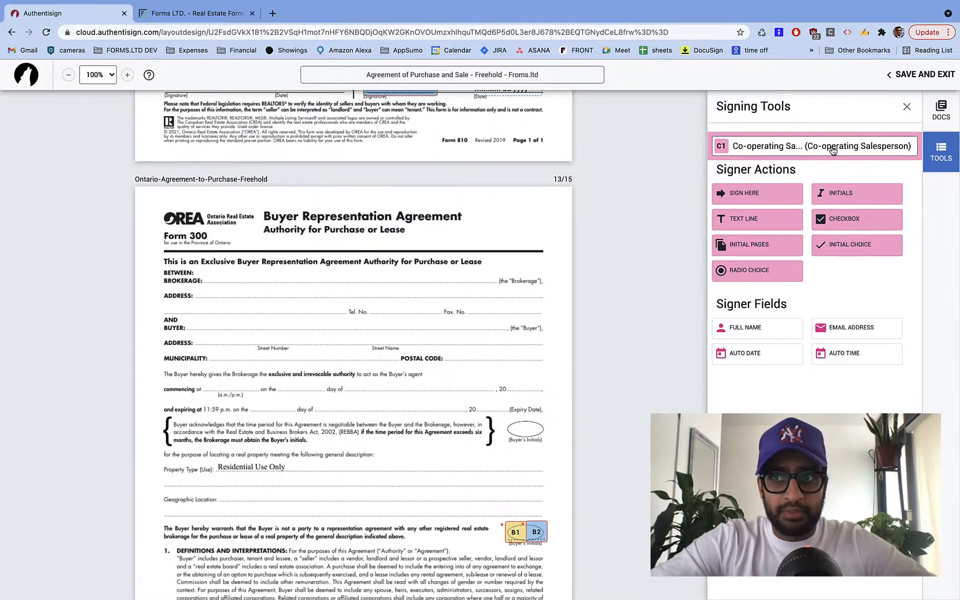
left_click(938, 76)
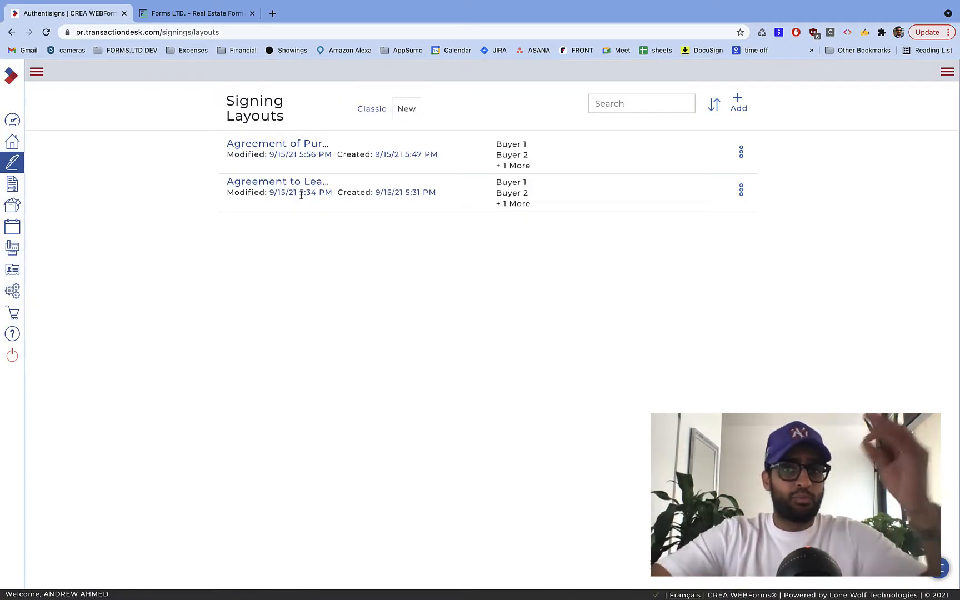
- Start a new Freehold Purchase Agreement draft in Forms LTD
left_click(198, 16)
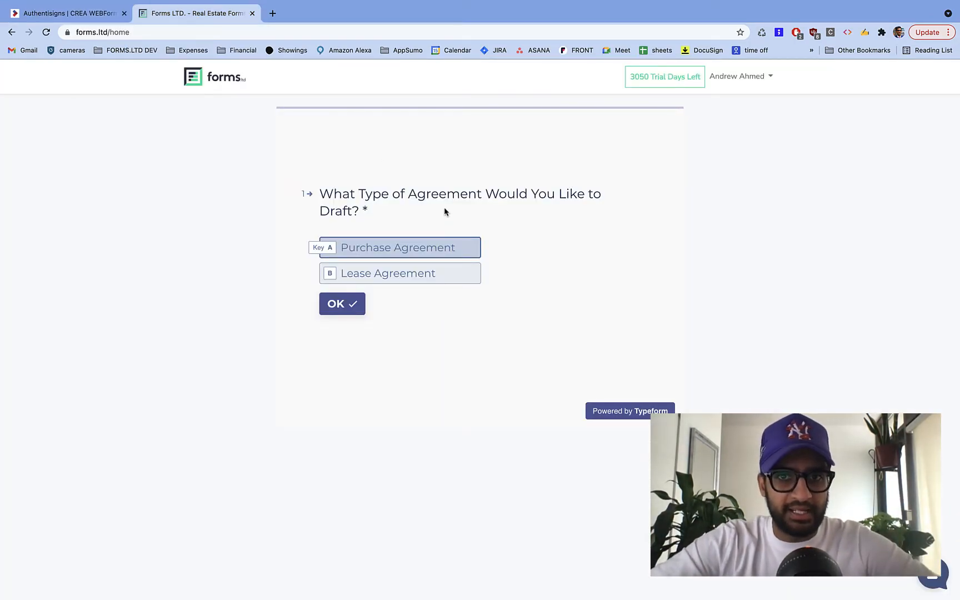
left_click(226, 85)
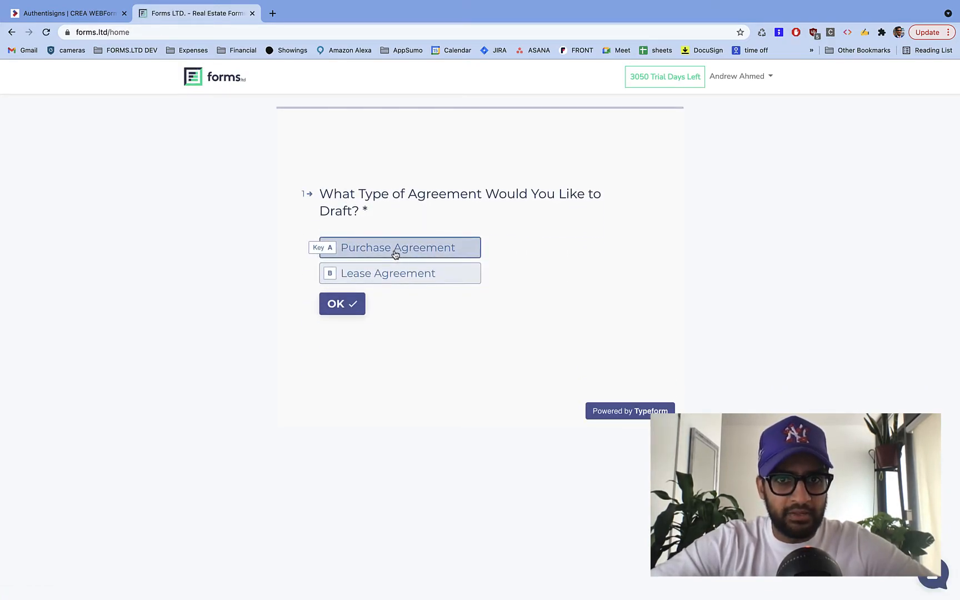
left_click(395, 253)
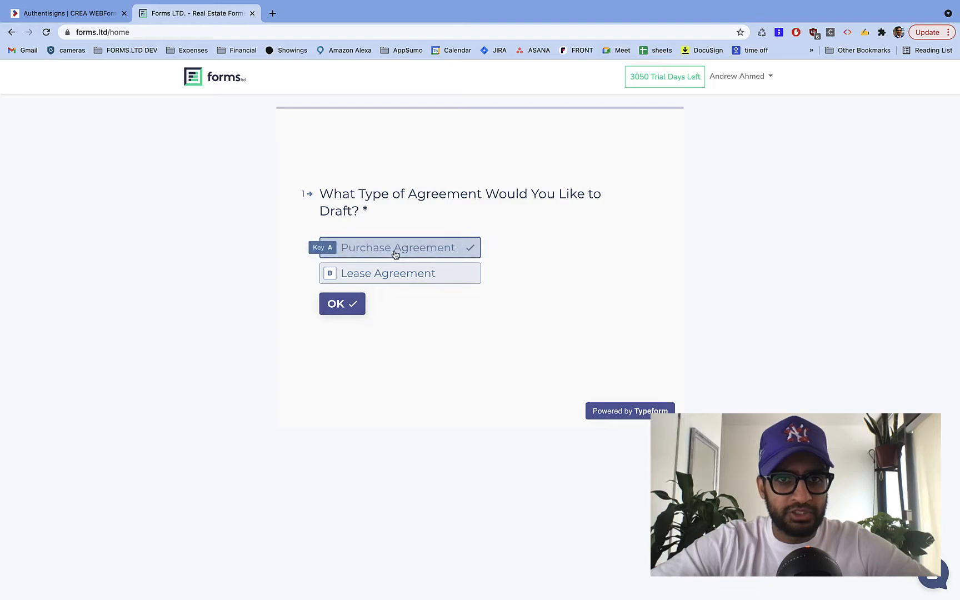
left_click(380, 277)
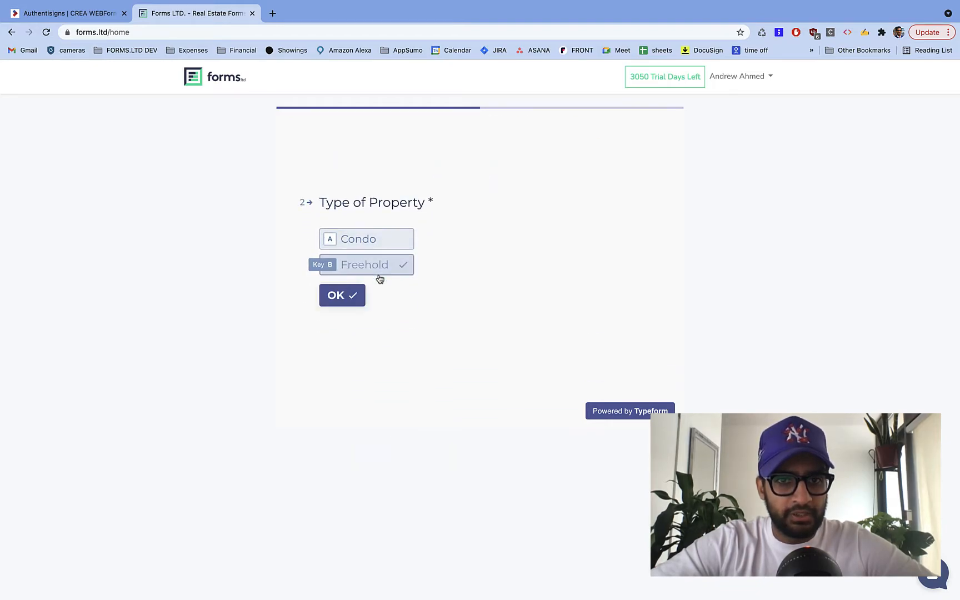
left_click(380, 276)
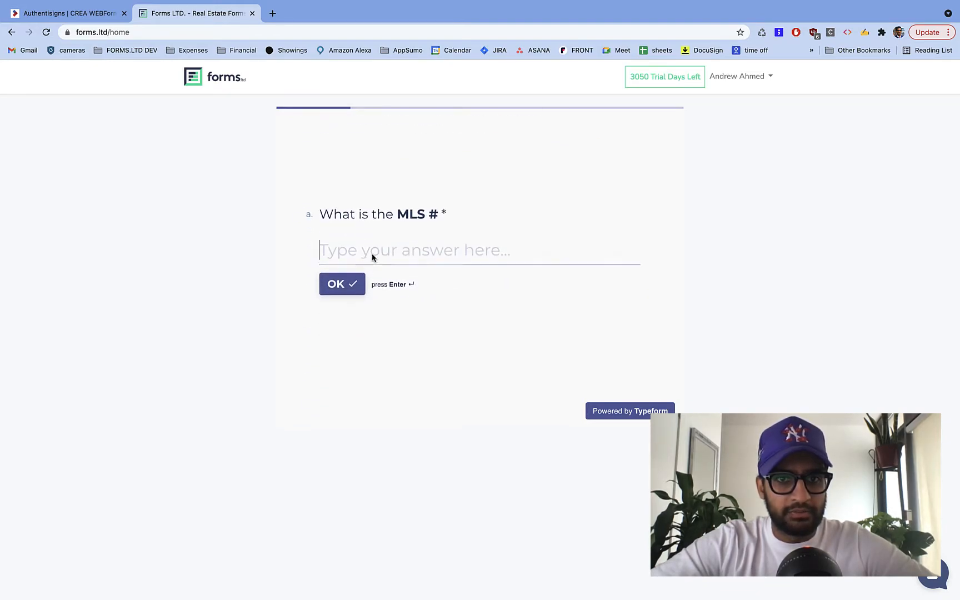
- Copy the listing's MLS number from property.ca and submit it as the MLS answer
key("ctrl+Right")
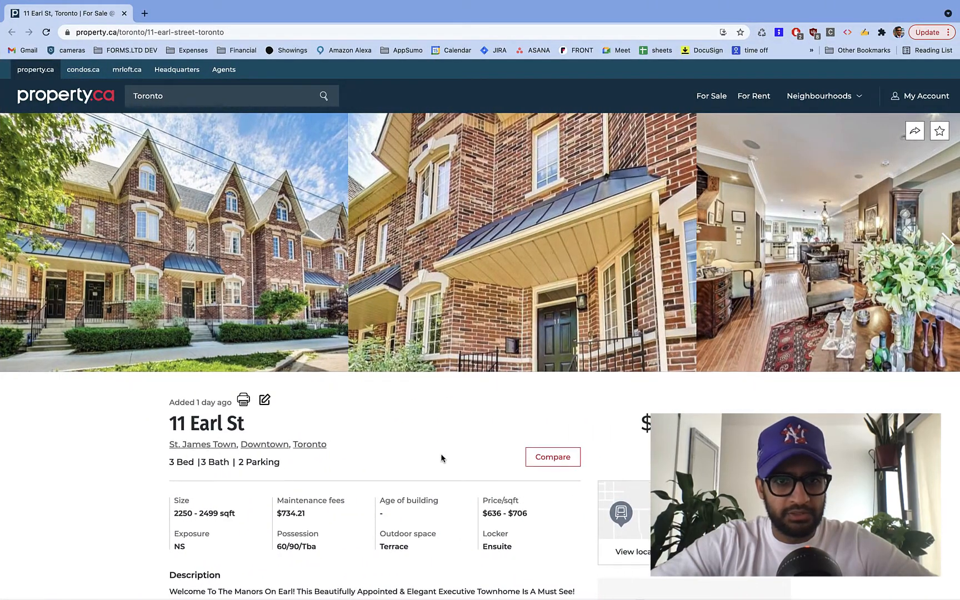
scroll(440, 455, "down", 3)
double_click(558, 467)
right_click(558, 466)
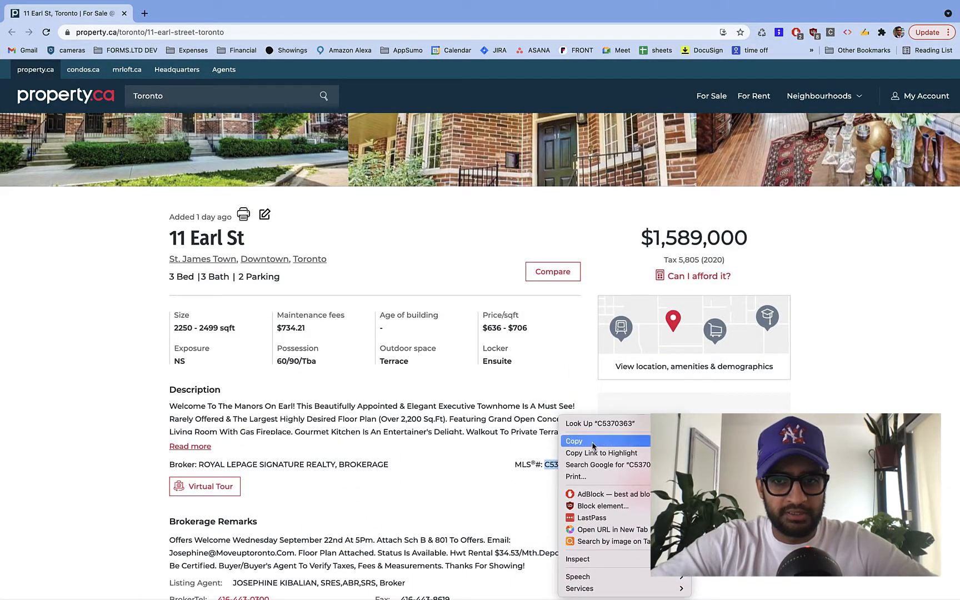
left_click(575, 441)
scroll(354, 277, "up", 3)
key("ctrl+Left")
left_click(322, 250)
key("super+v")
left_click(350, 288)
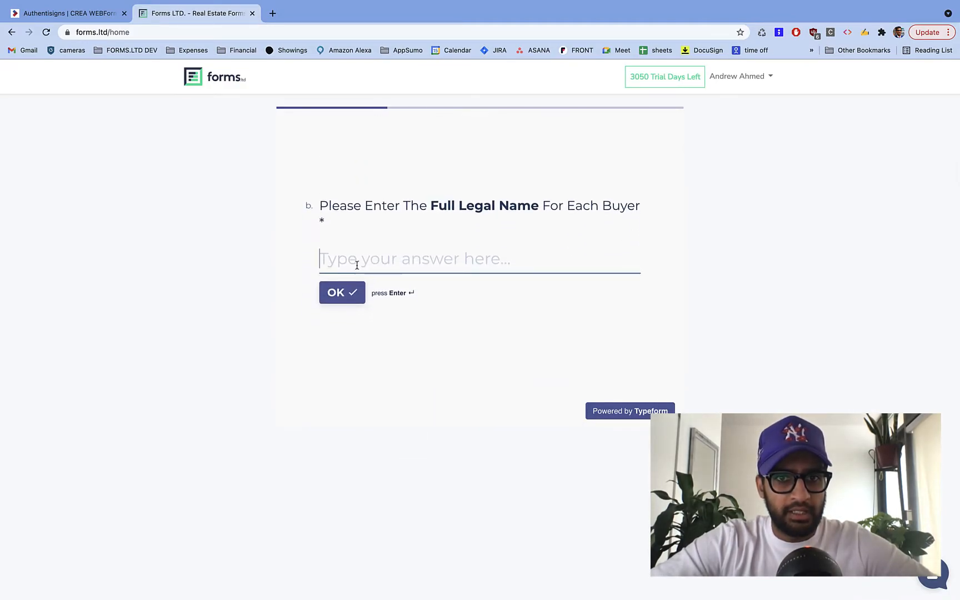
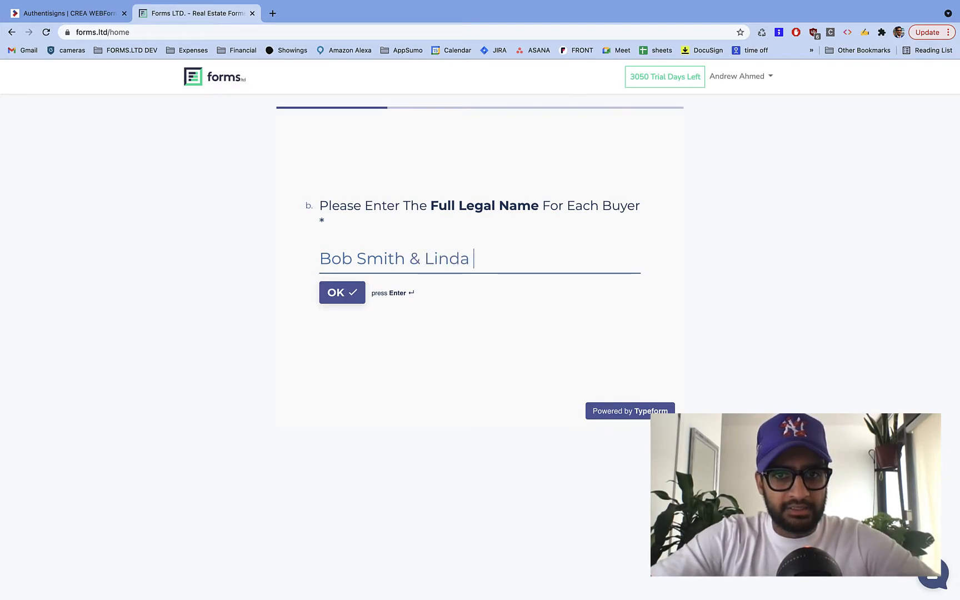
- Enter both buyers' full legal names, accept the possession date, and set the offer price to 1550000
left_click(334, 294)
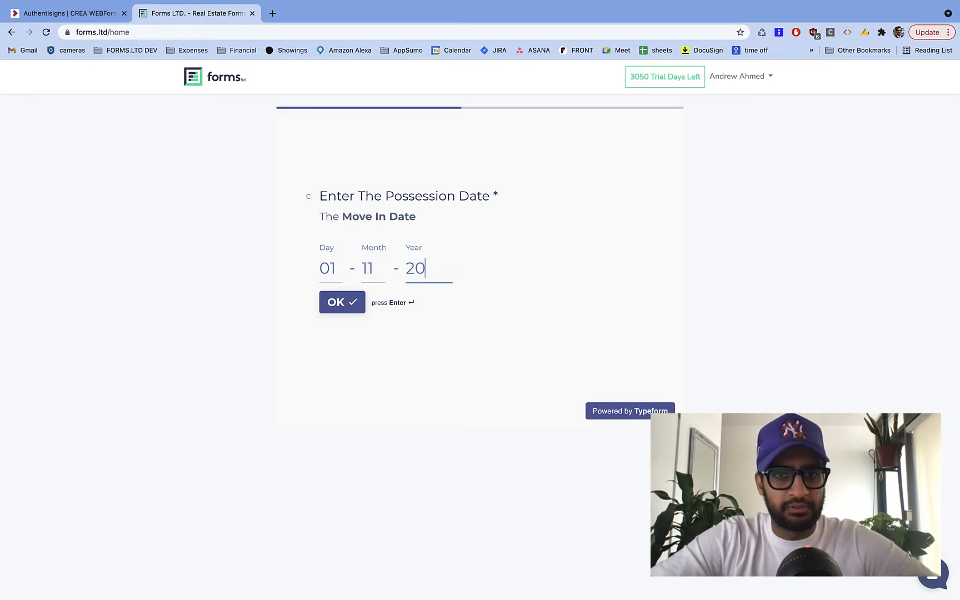
key("Return")
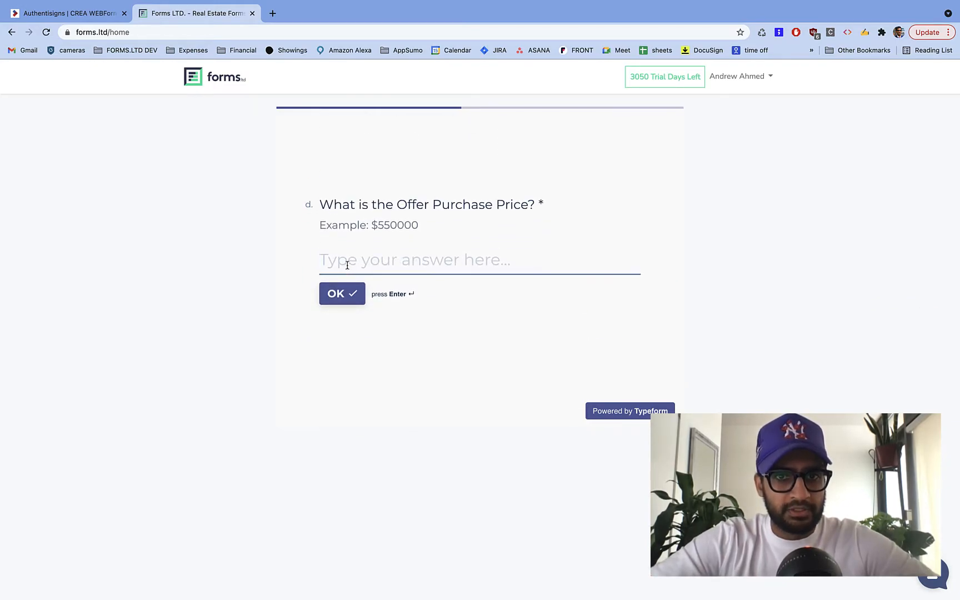
type("15")
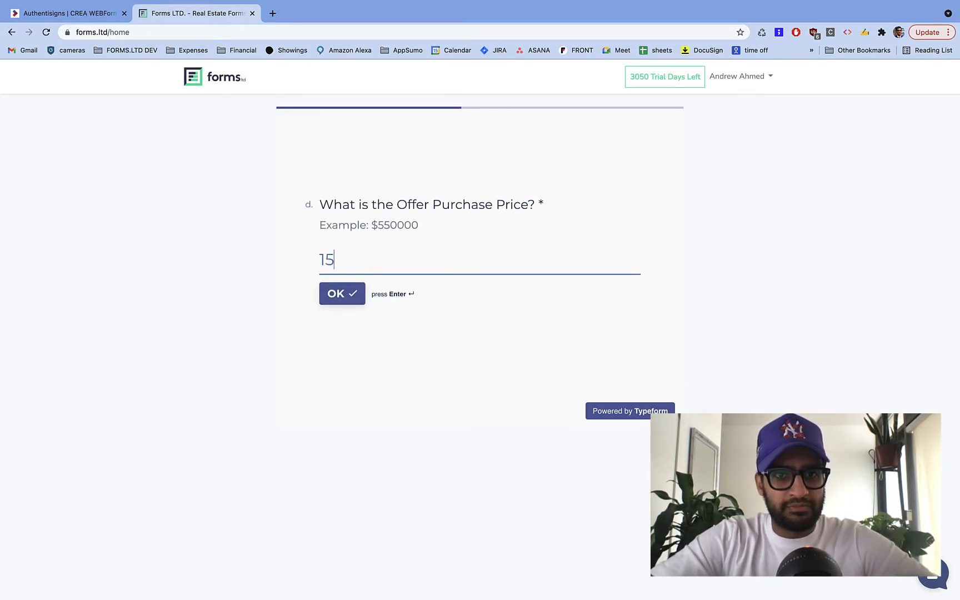
type("50000")
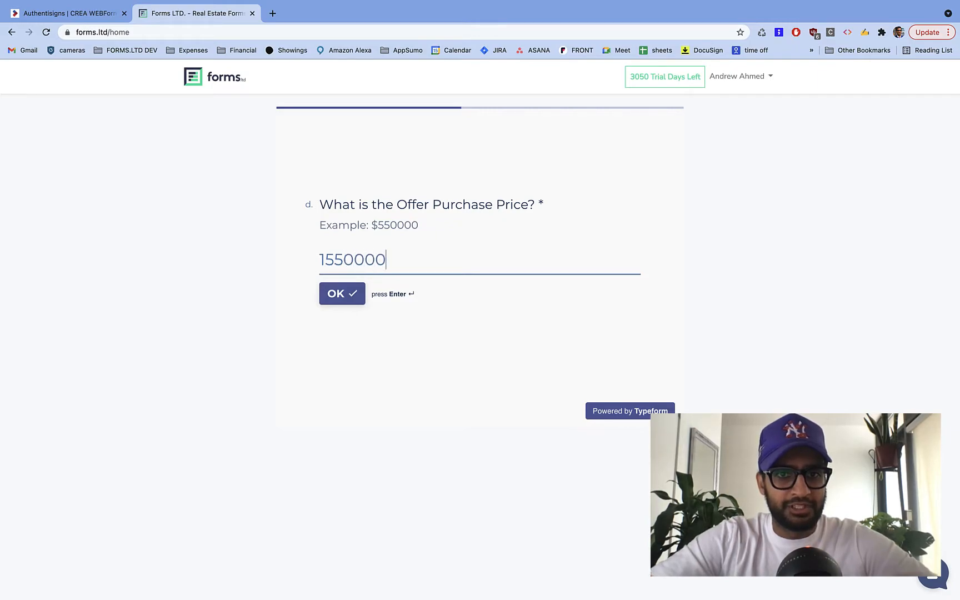
left_click(354, 290)
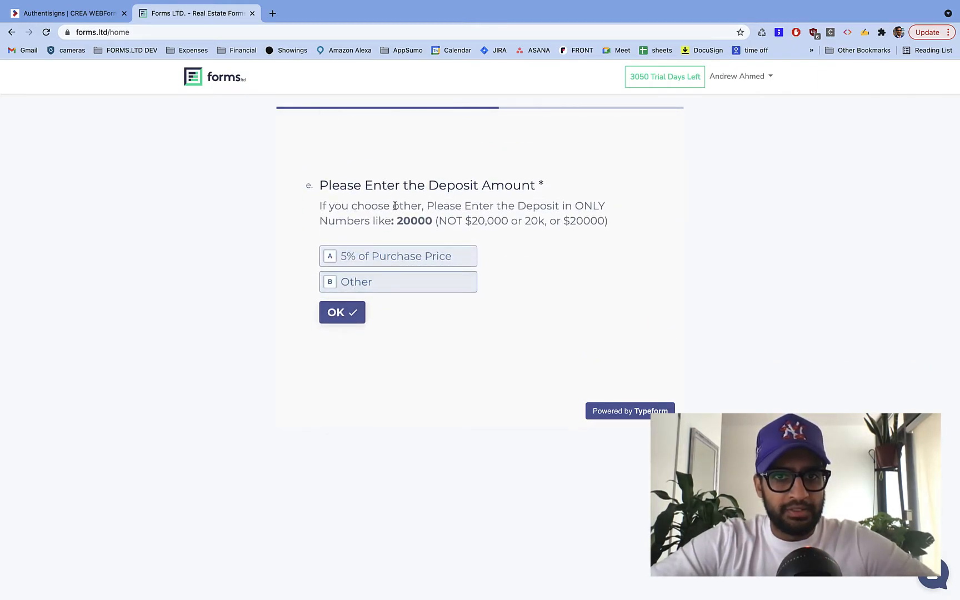
- Choose a 5% deposit, five- and three-business-day conditions, and legal description Lot 34 Parcel 8
left_click(409, 262)
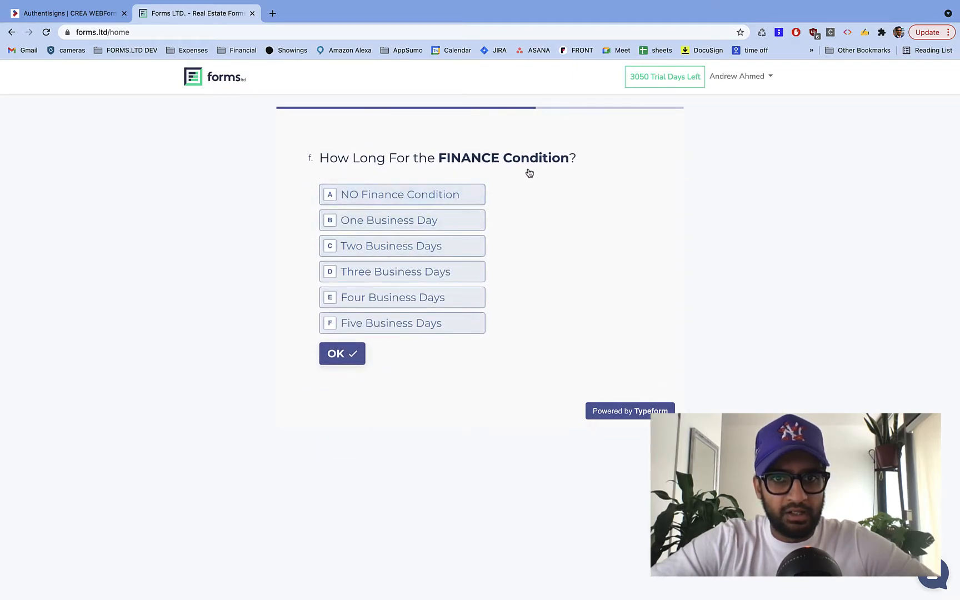
left_click(420, 323)
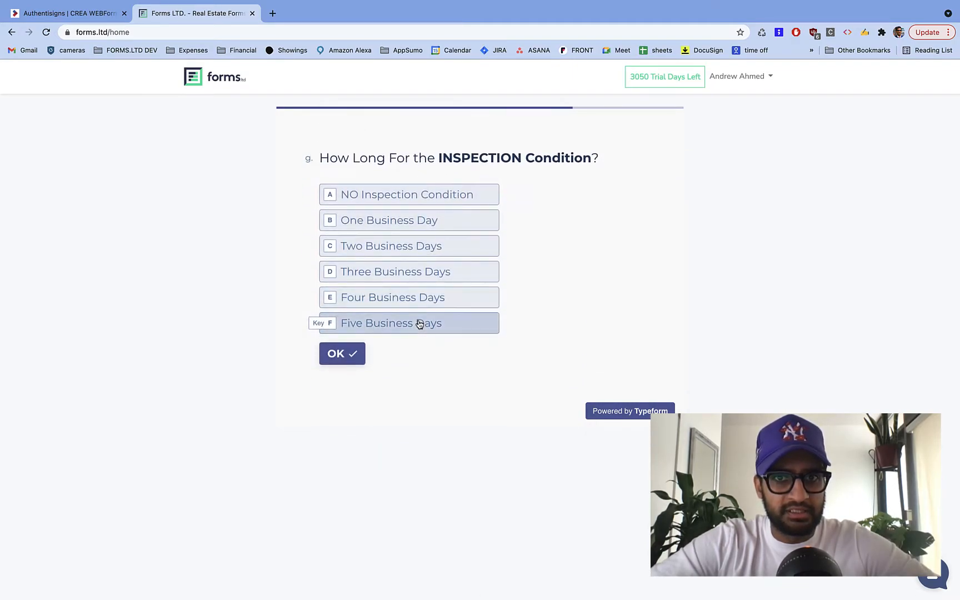
left_click(414, 276)
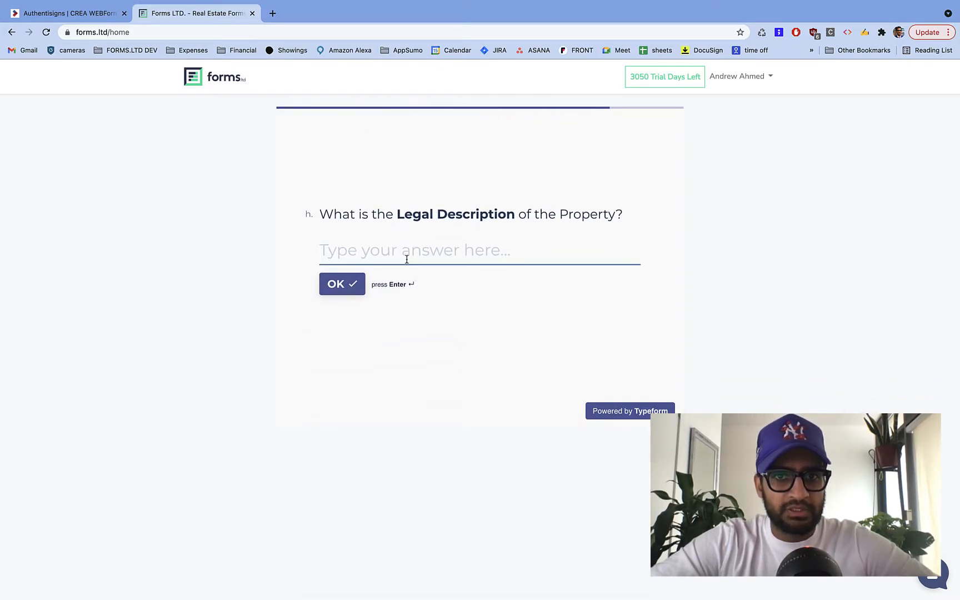
type("Lot")
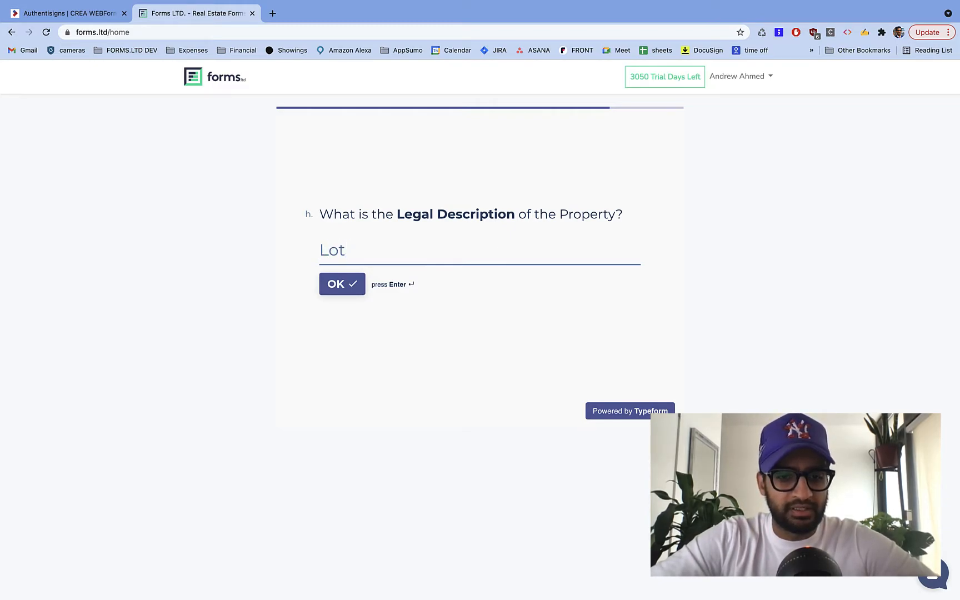
type(" 34 Parcel 8")
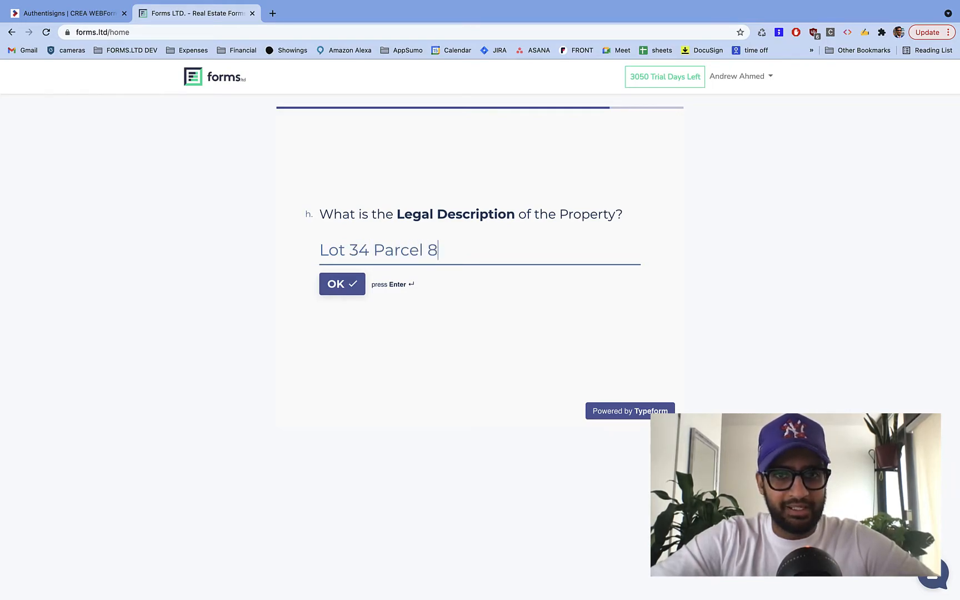
left_click(349, 284)
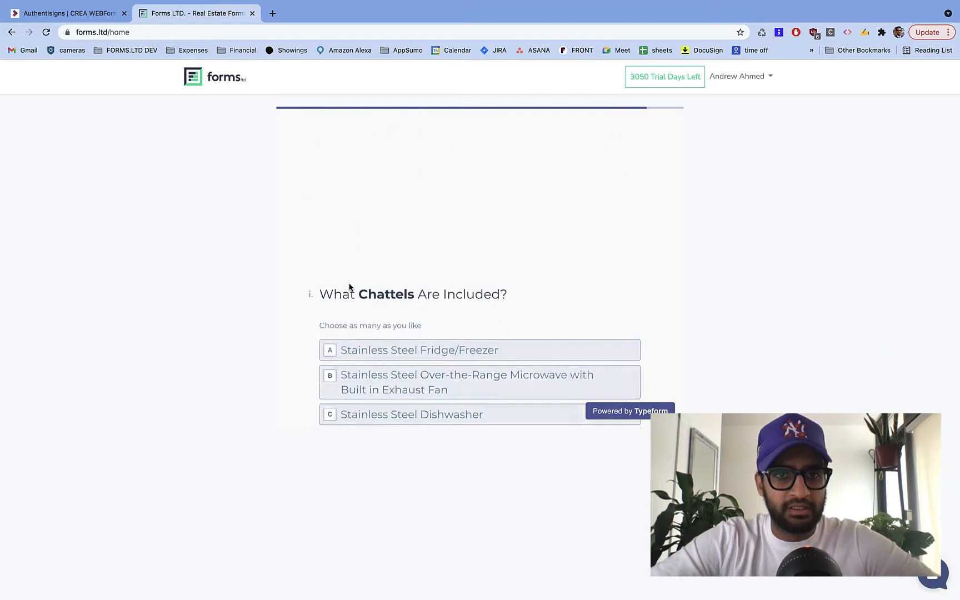
- Include all seven listed chattels plus Other 'Sofa is included', then draft the offer
left_click(396, 235)
left_click(396, 214)
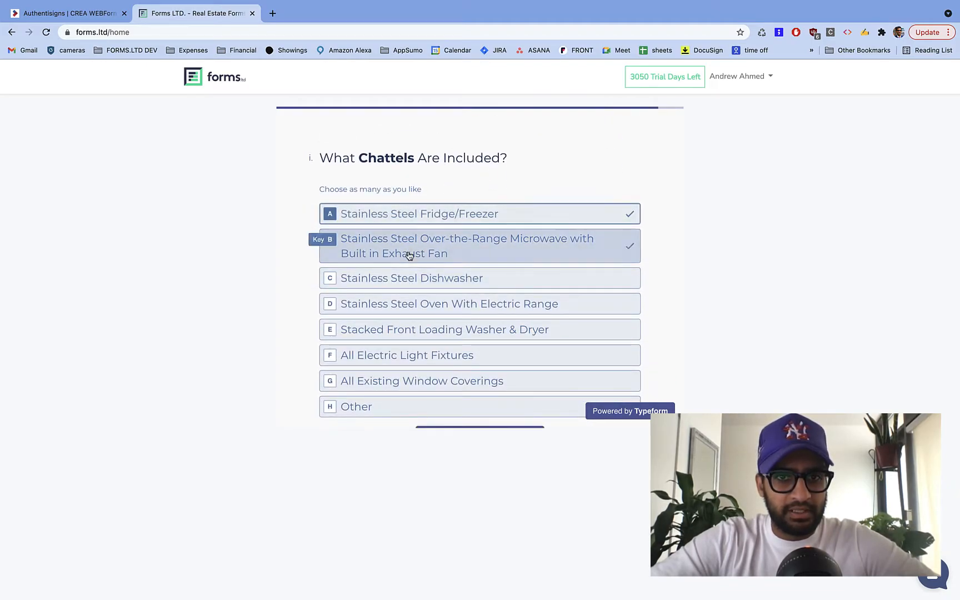
left_click(421, 280)
left_click(423, 306)
left_click(433, 354)
left_click(433, 330)
left_click(433, 381)
left_click(424, 410)
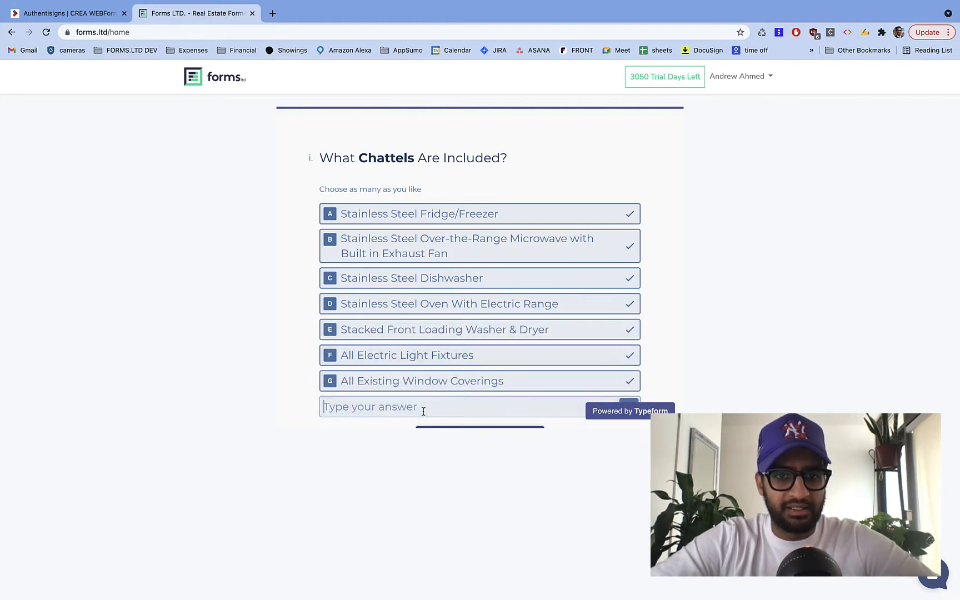
type("Sofa is included")
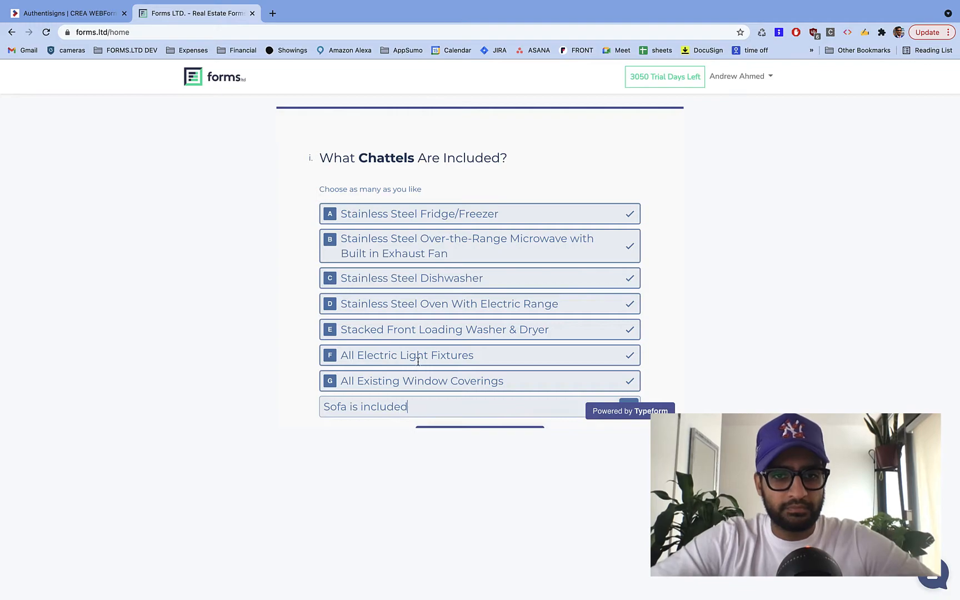
scroll(418, 361, "down", 2)
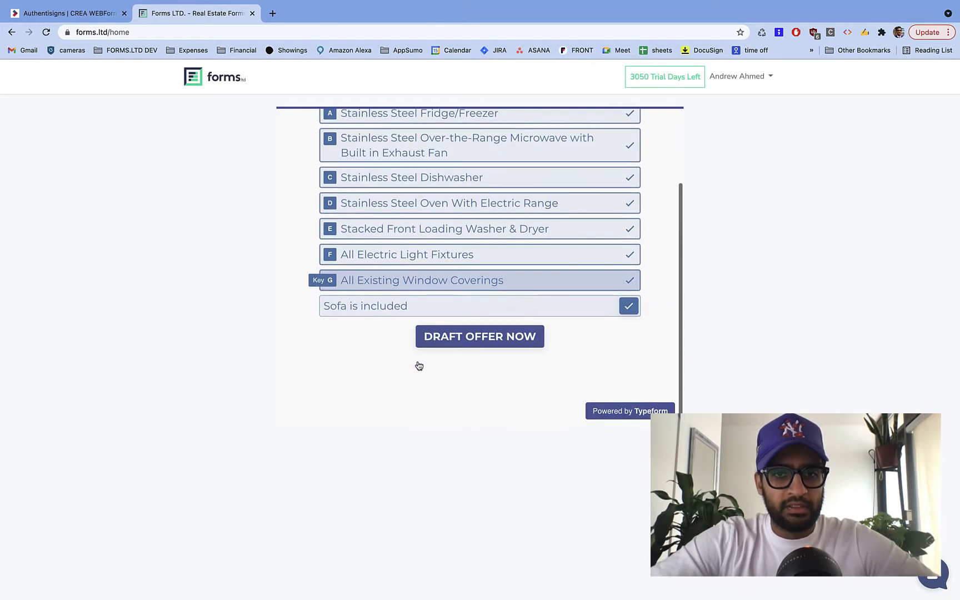
left_click(475, 336)
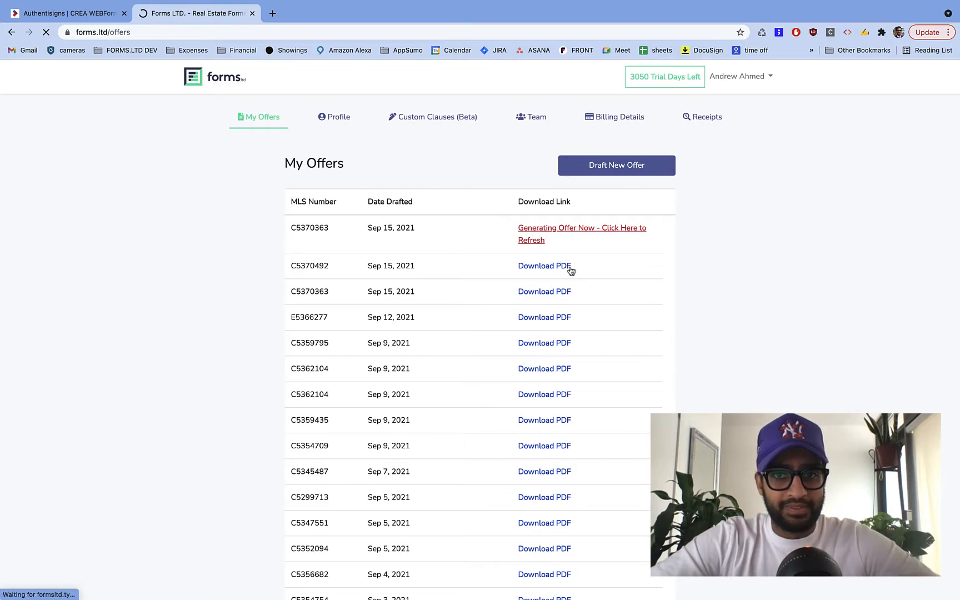
- Open the generated offer PDF and look through all 15 pages
left_click(538, 230)
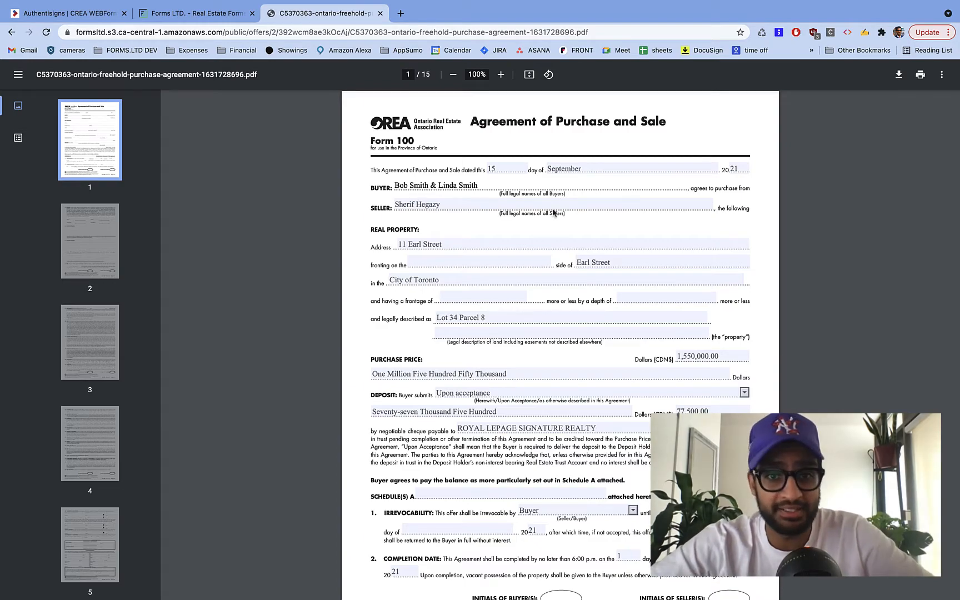
scroll(712, 402, "down", 1)
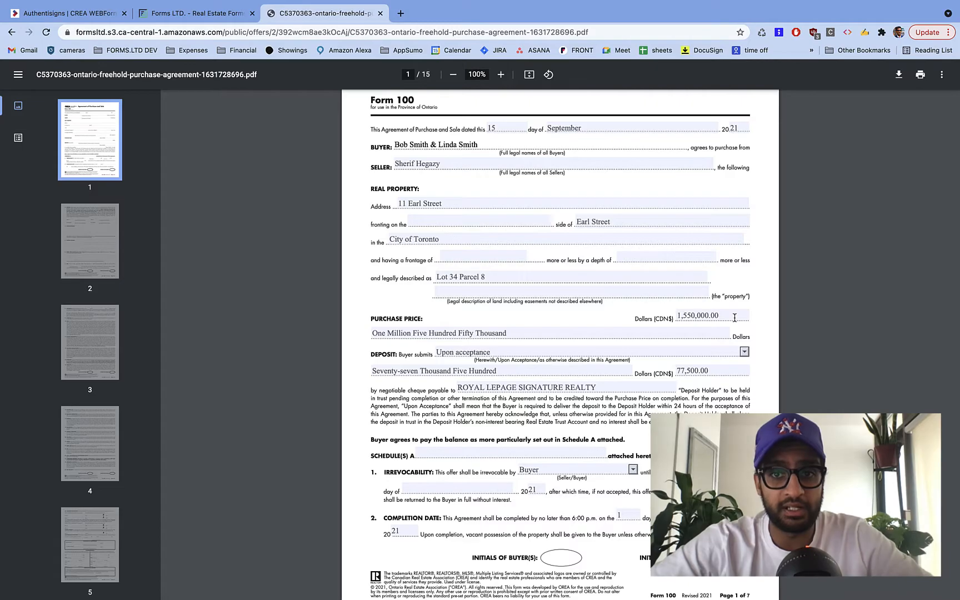
scroll(735, 317, "down", 2)
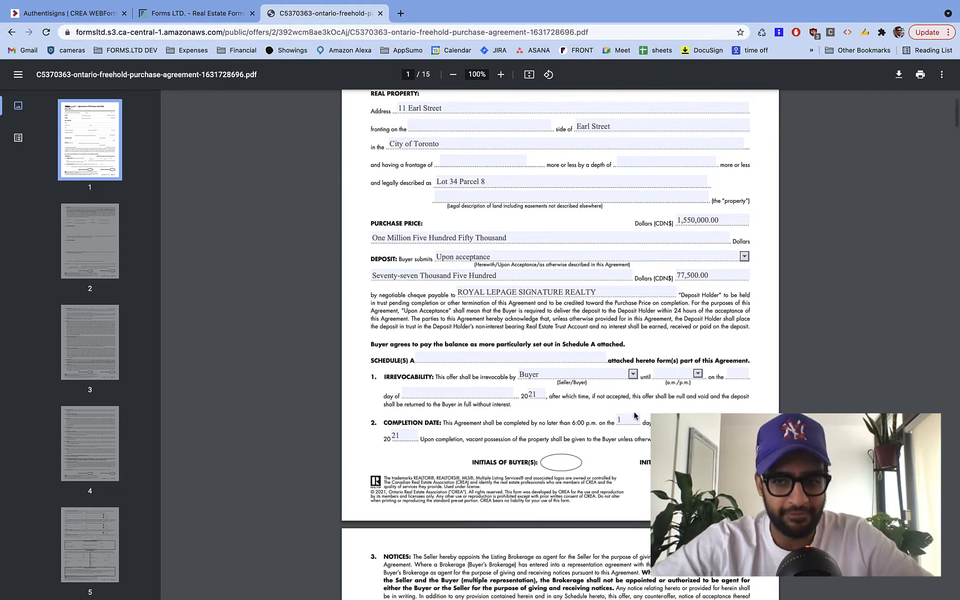
scroll(593, 456, "down", 8)
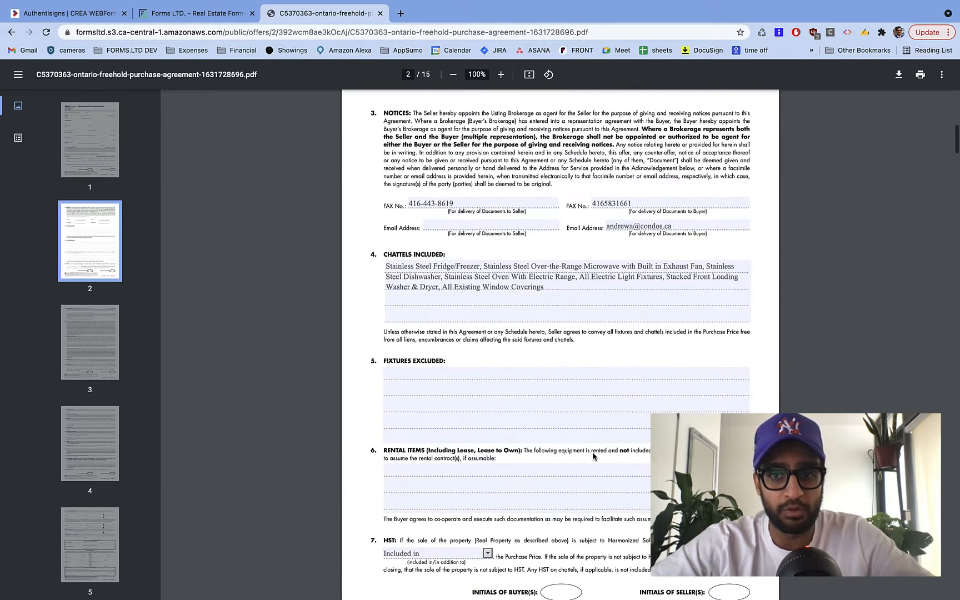
scroll(477, 270, "down", 18)
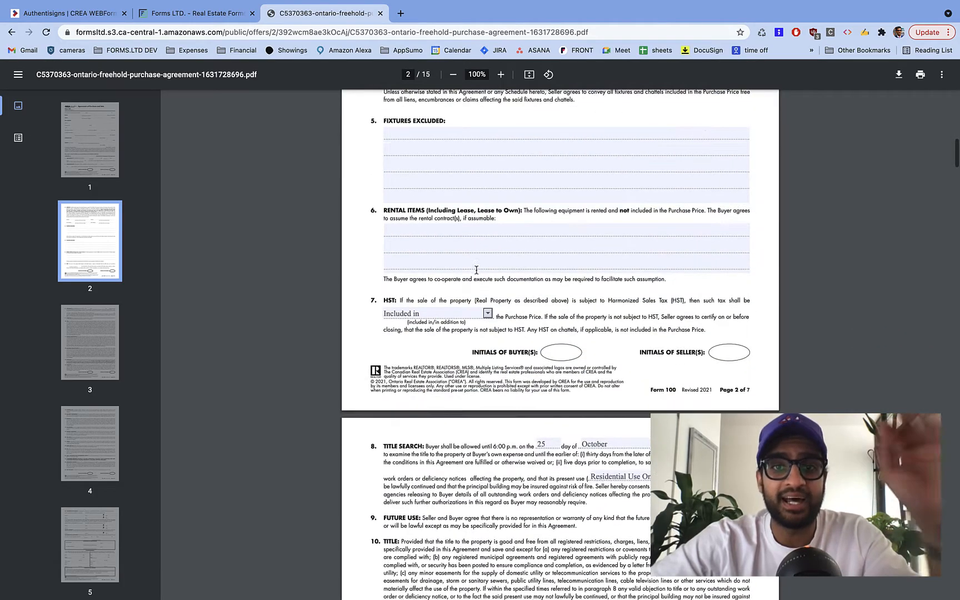
scroll(476, 269, "down", 6)
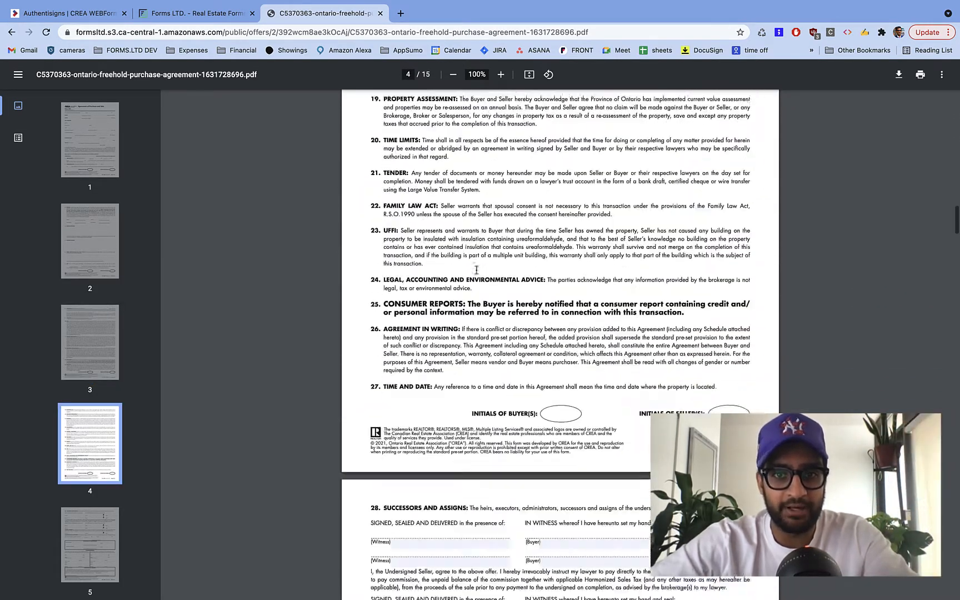
right_click(473, 266)
left_click(372, 426)
scroll(373, 426, "down", 15)
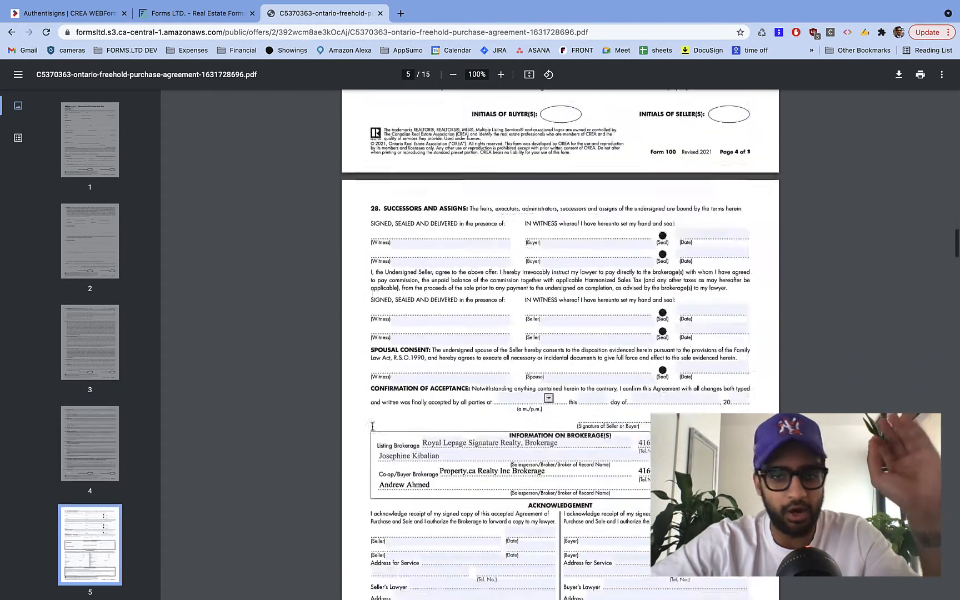
scroll(372, 426, "down", 2)
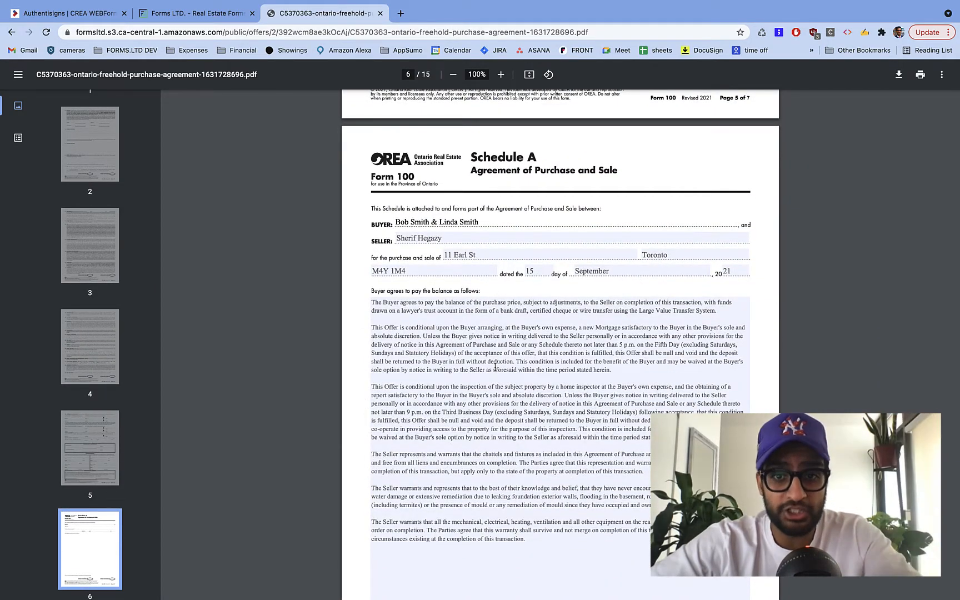
scroll(495, 368, "down", 20)
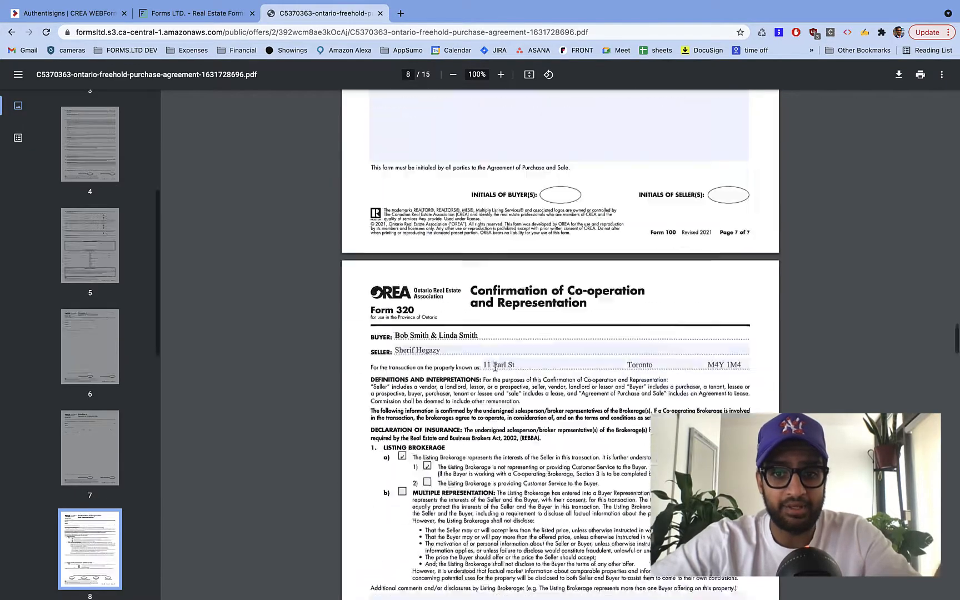
scroll(495, 367, "down", 18)
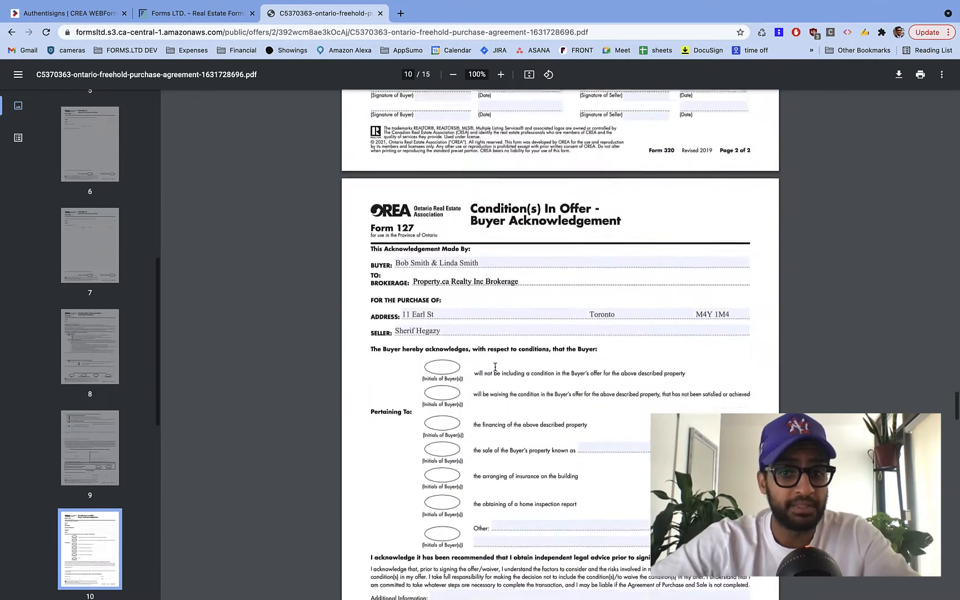
scroll(495, 367, "down", 12)
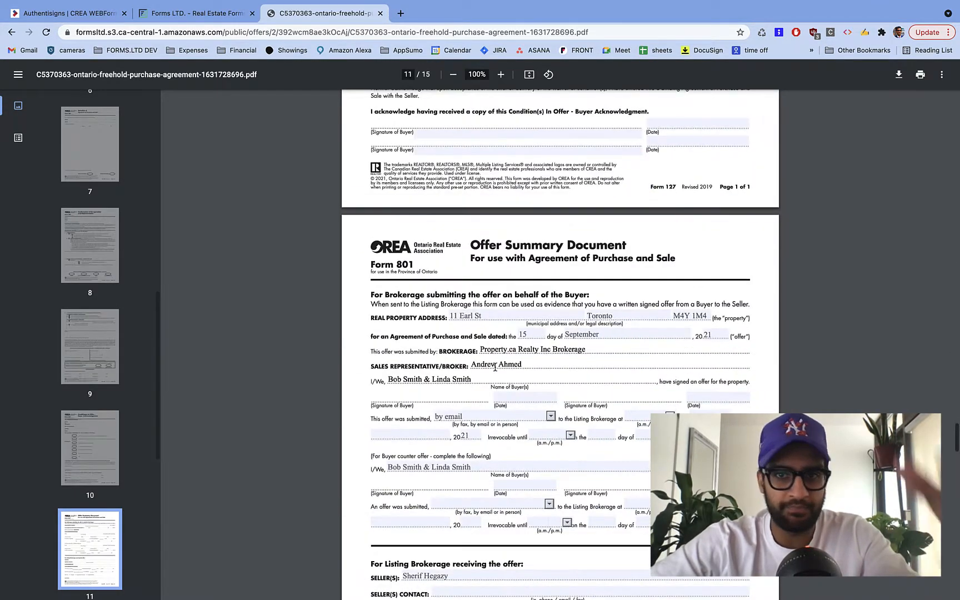
scroll(495, 367, "down", 20)
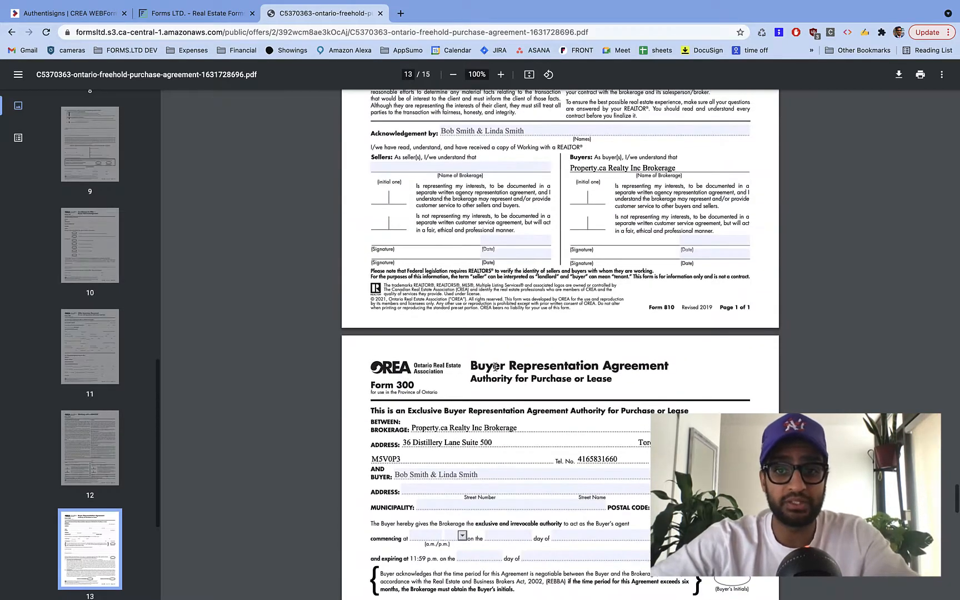
scroll(495, 367, "up", 1)
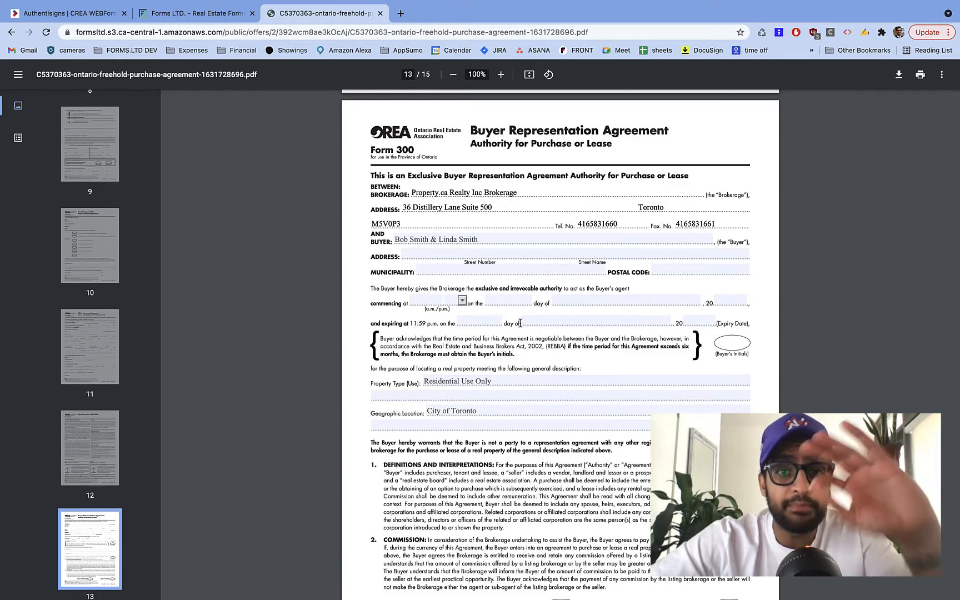
scroll(520, 323, "up", 20)
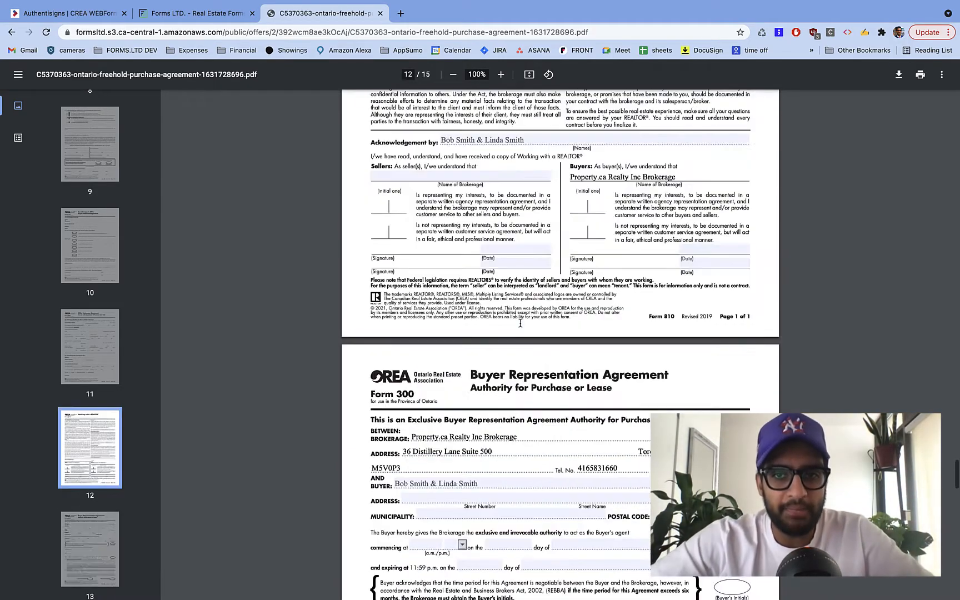
scroll(520, 323, "up", 10)
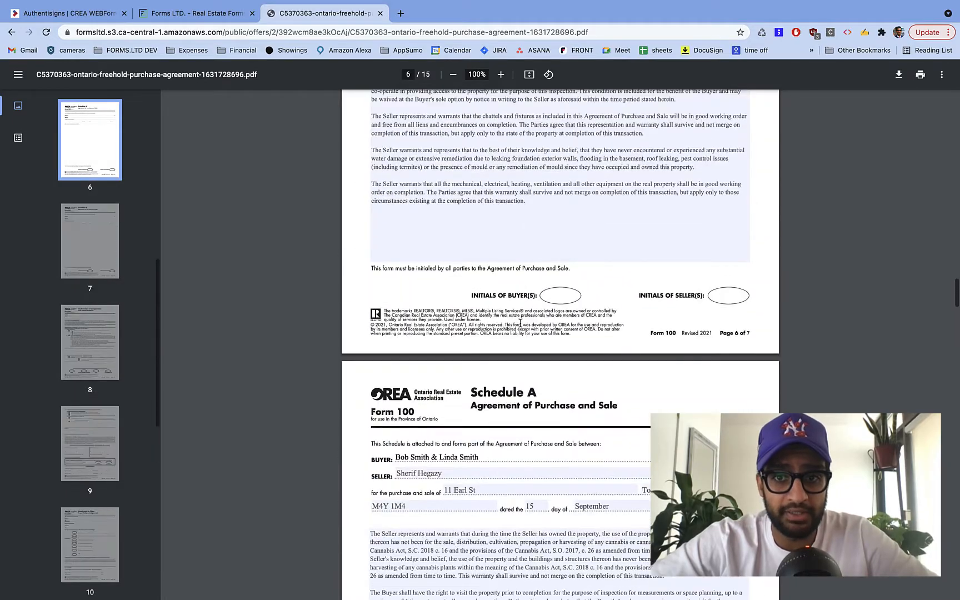
scroll(520, 323, "down", 7)
scroll(475, 264, "up", 15)
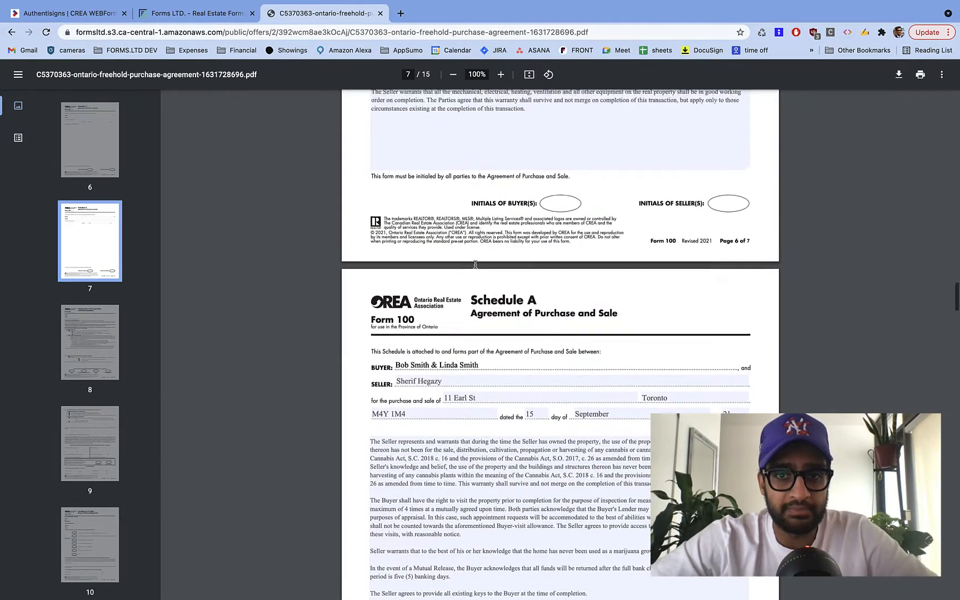
scroll(475, 265, "up", 15)
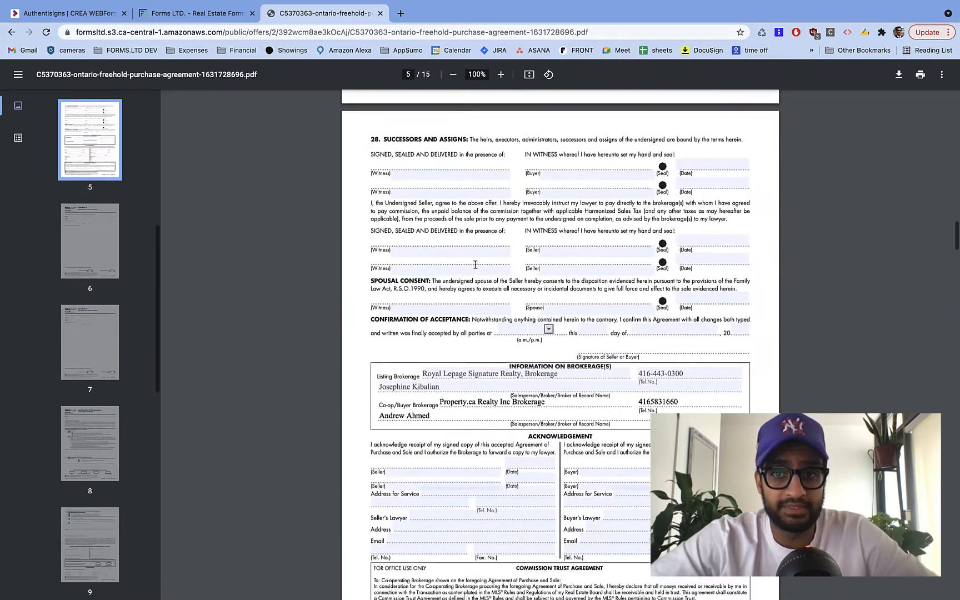
scroll(475, 265, "up", 20)
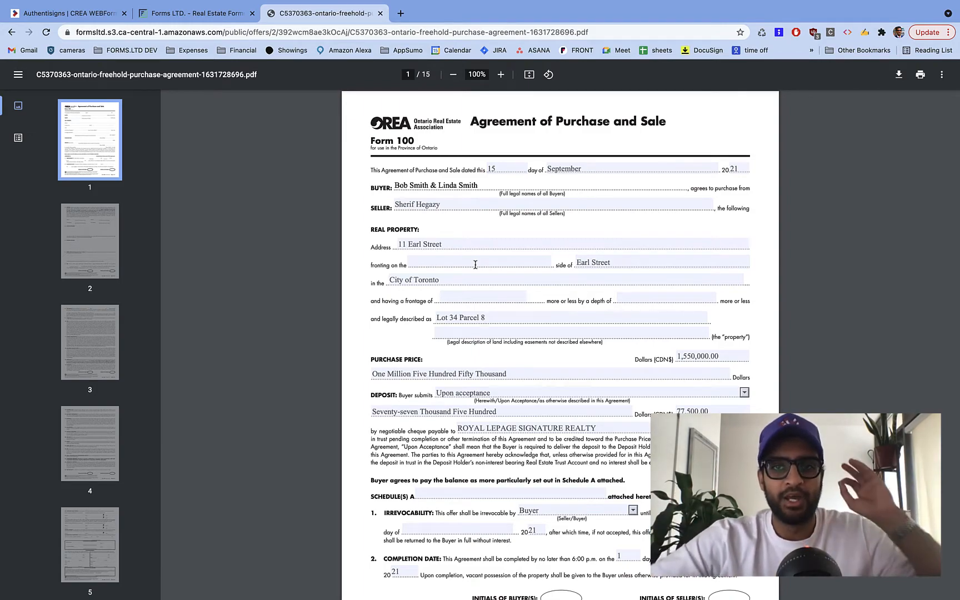
- Save the PDF with its filled-in changes to the Desktop and return to Authentisign
left_click(900, 77)
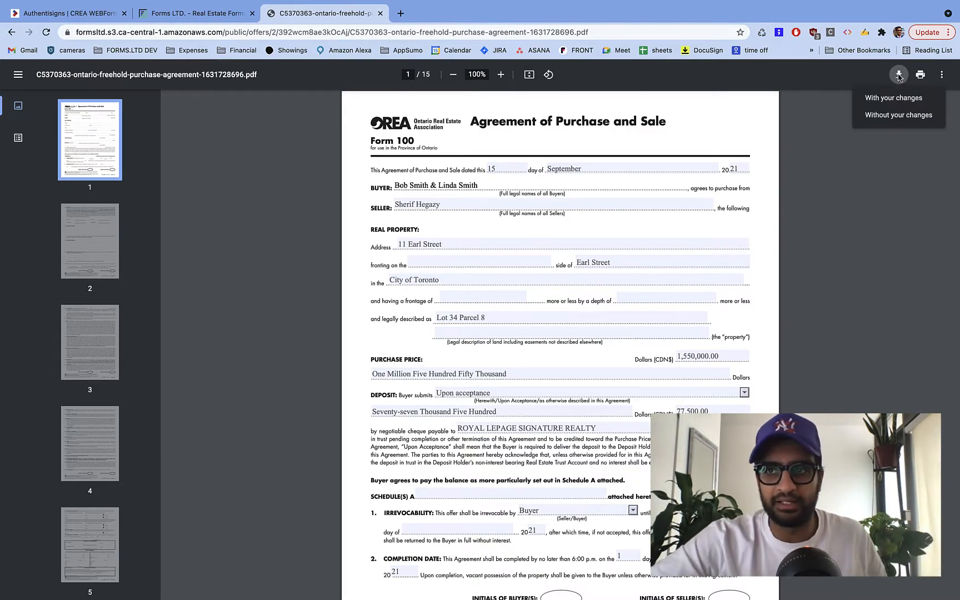
left_click(905, 98)
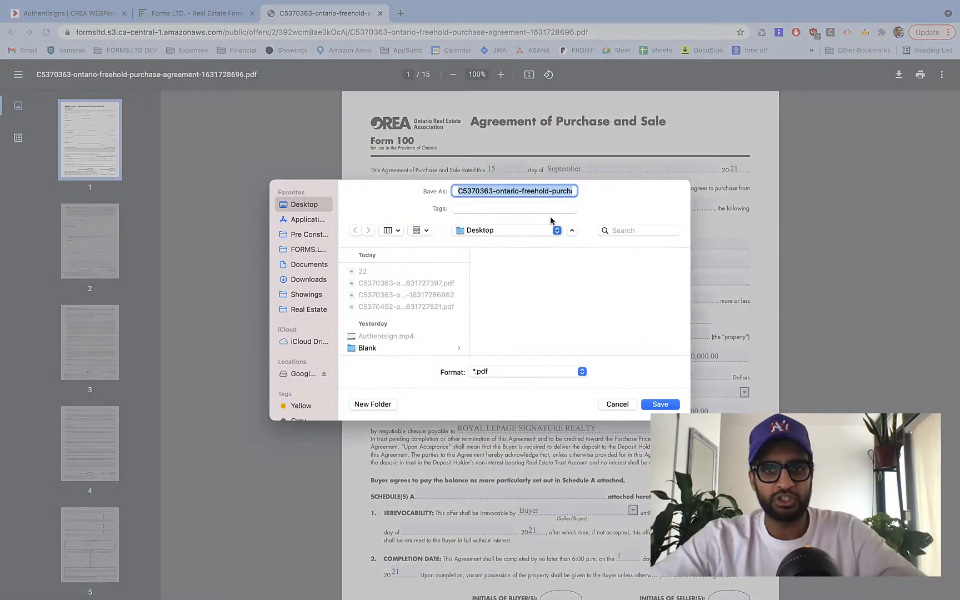
left_click(667, 406)
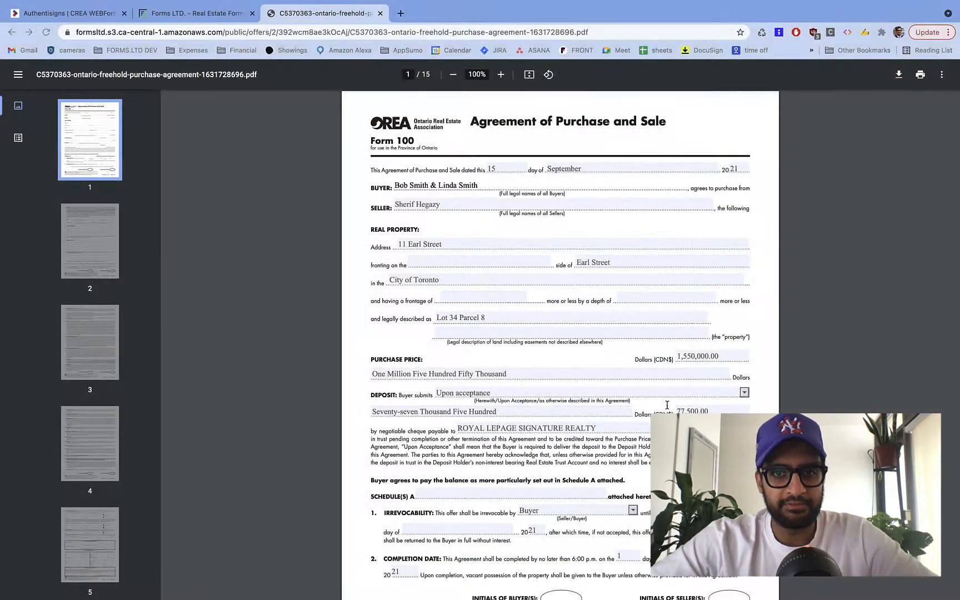
left_click(62, 17)
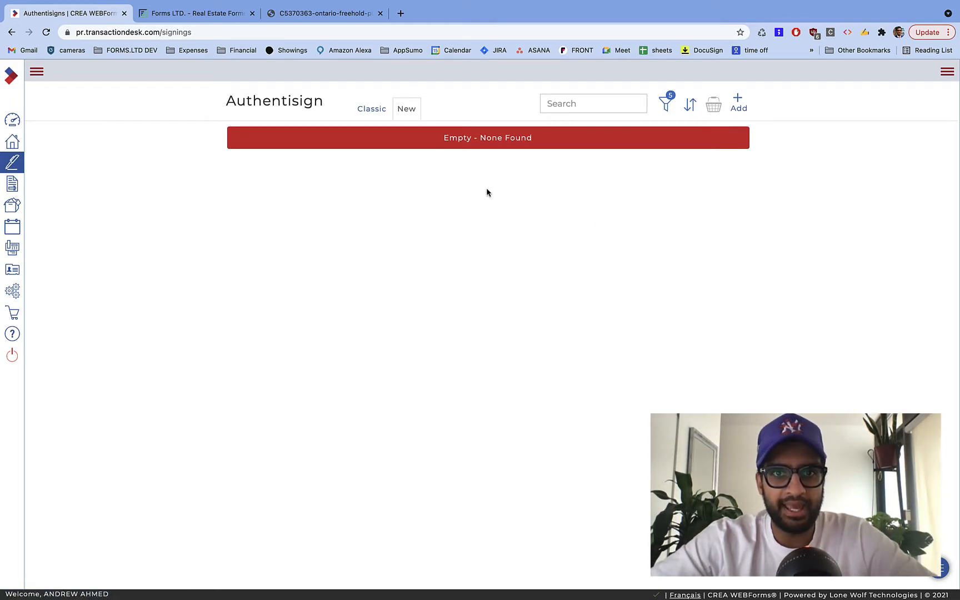
- Create a new signing named after the two buyers
left_click(739, 103)
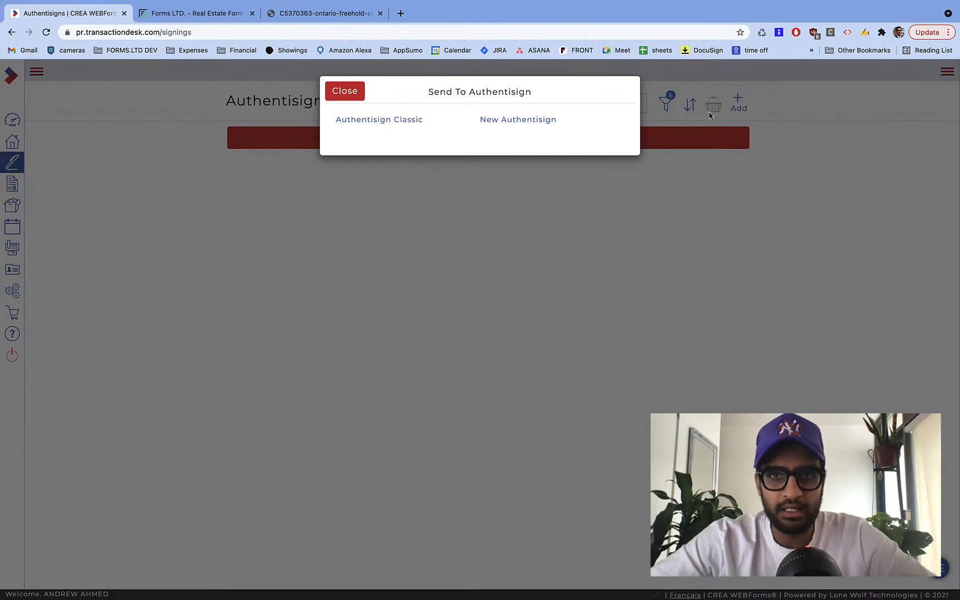
left_click(504, 120)
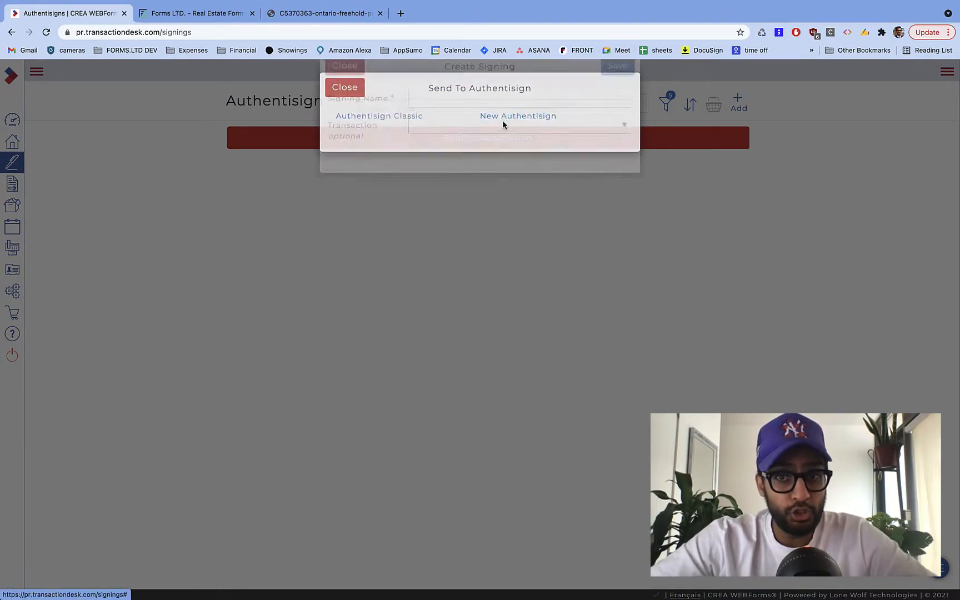
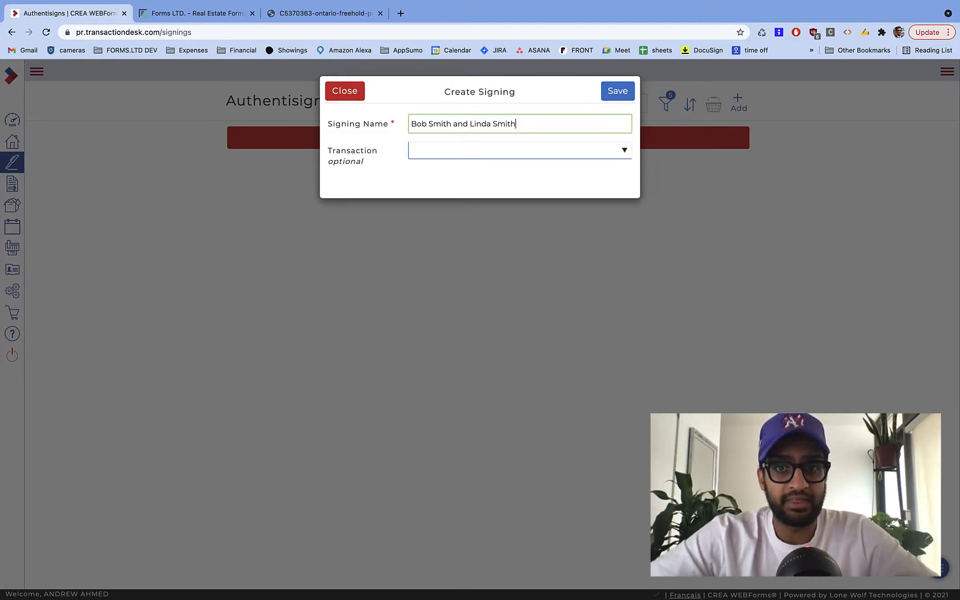
left_click(619, 95)
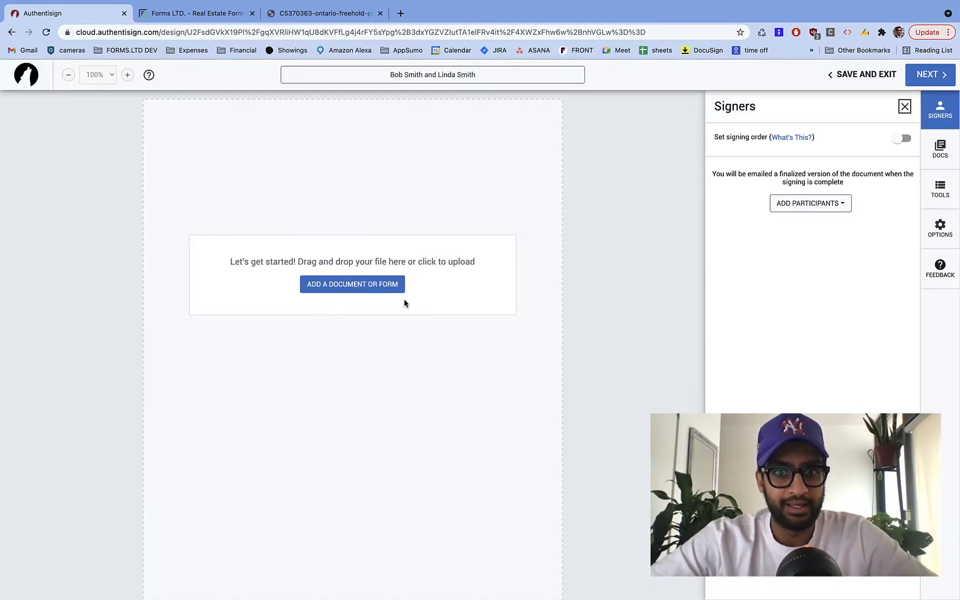
- Upload the Ontario purchase agreement PDF from the Desktop into the envelope
left_click(360, 288)
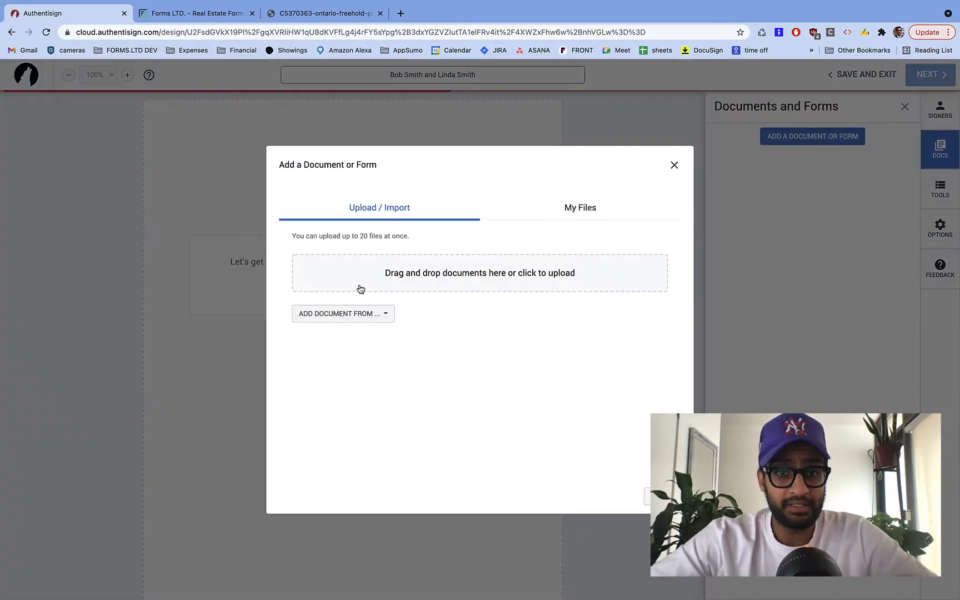
left_click(414, 280)
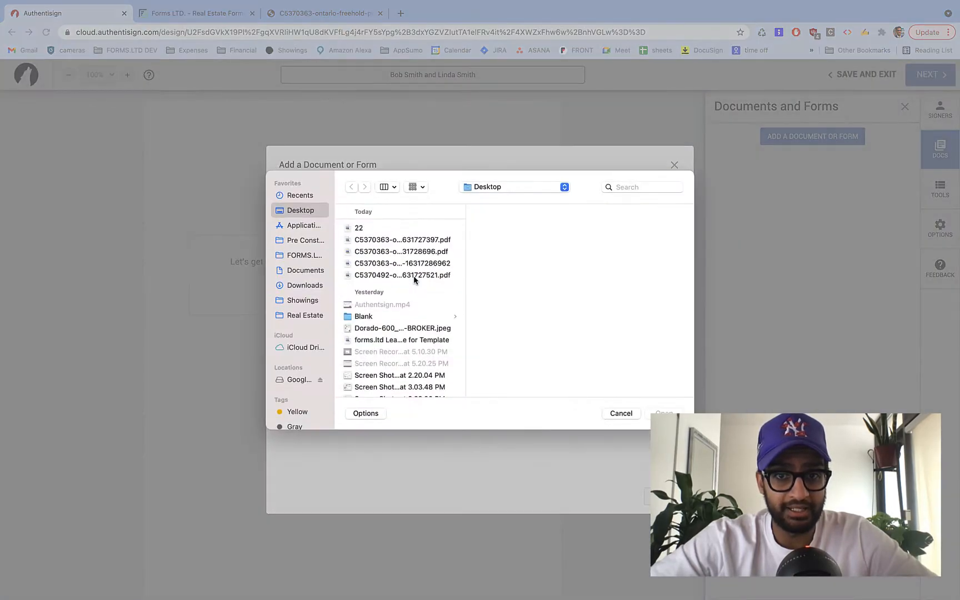
left_click(414, 264)
left_click(666, 413)
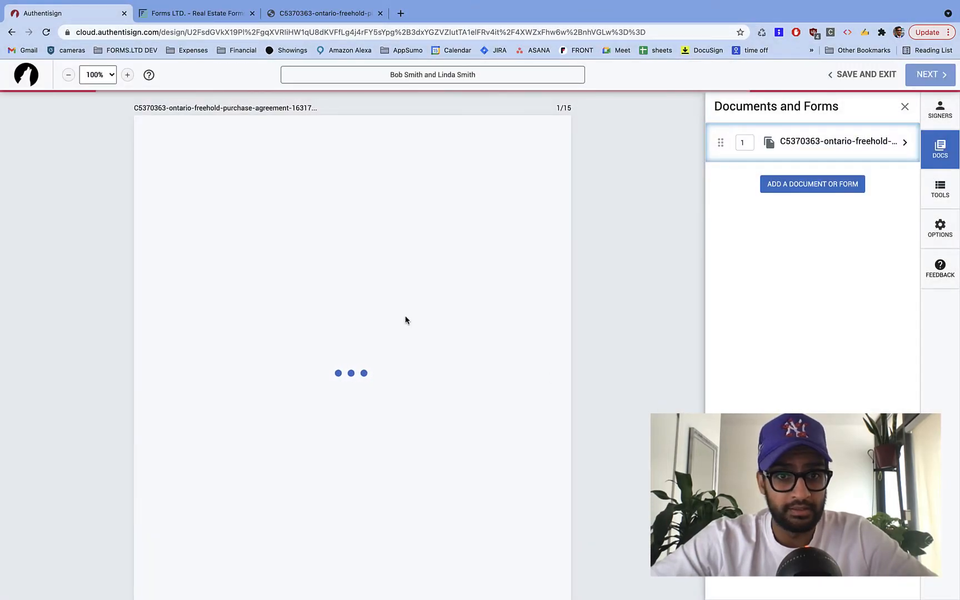
scroll(405, 320, "down", 6)
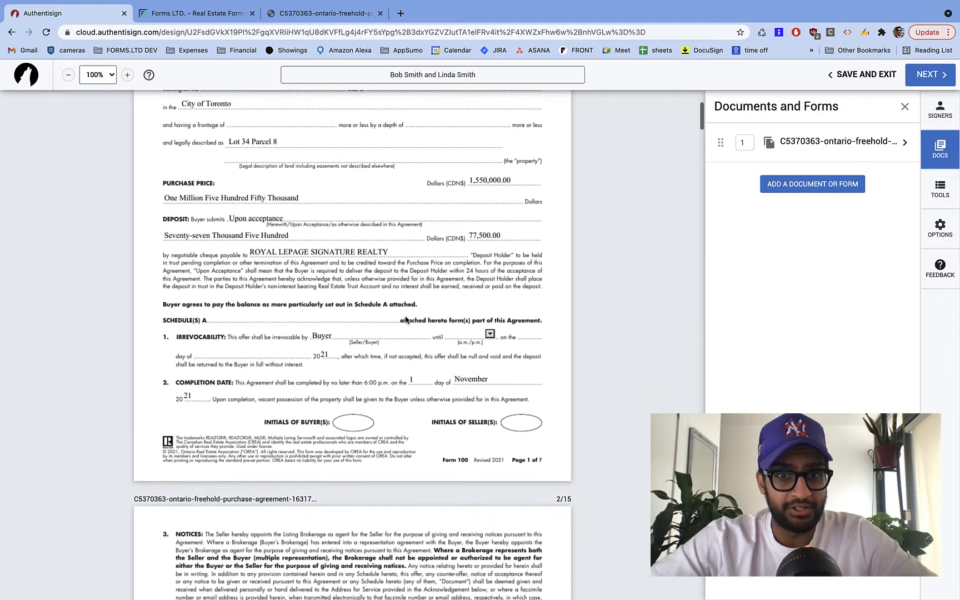
scroll(406, 320, "up", 6)
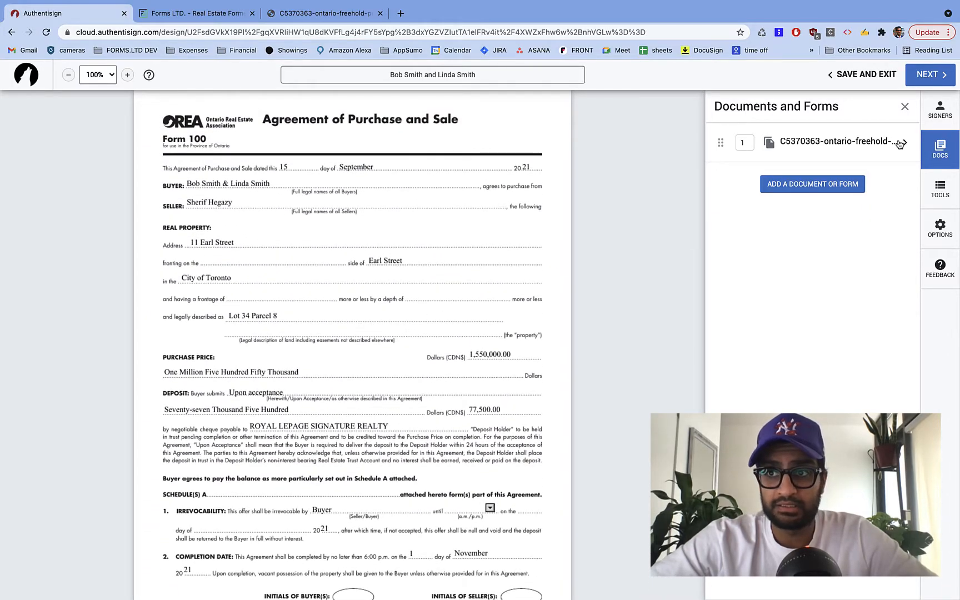
left_click(946, 119)
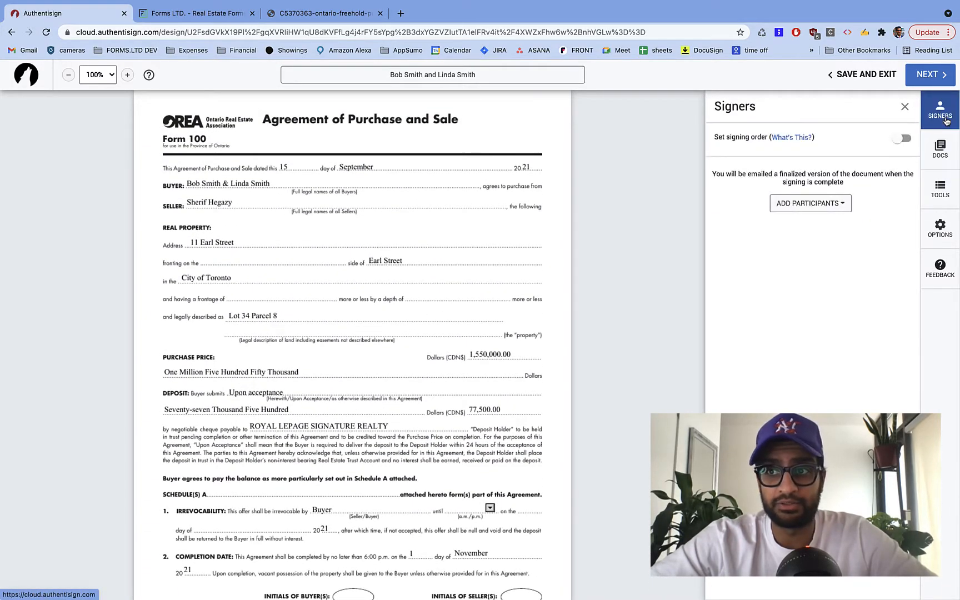
- Add yourself as the first signer with your prefilled details
left_click(815, 203)
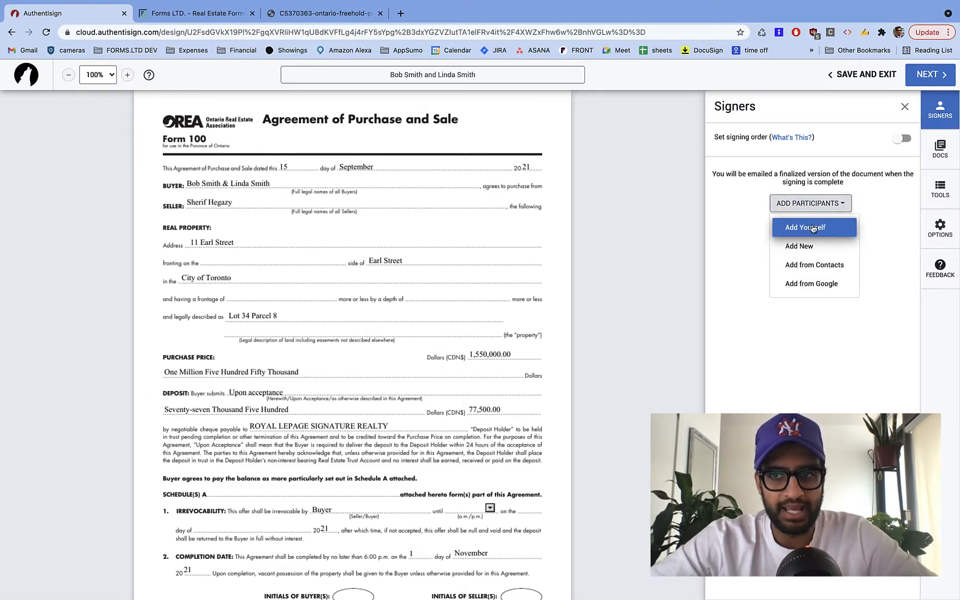
left_click(813, 228)
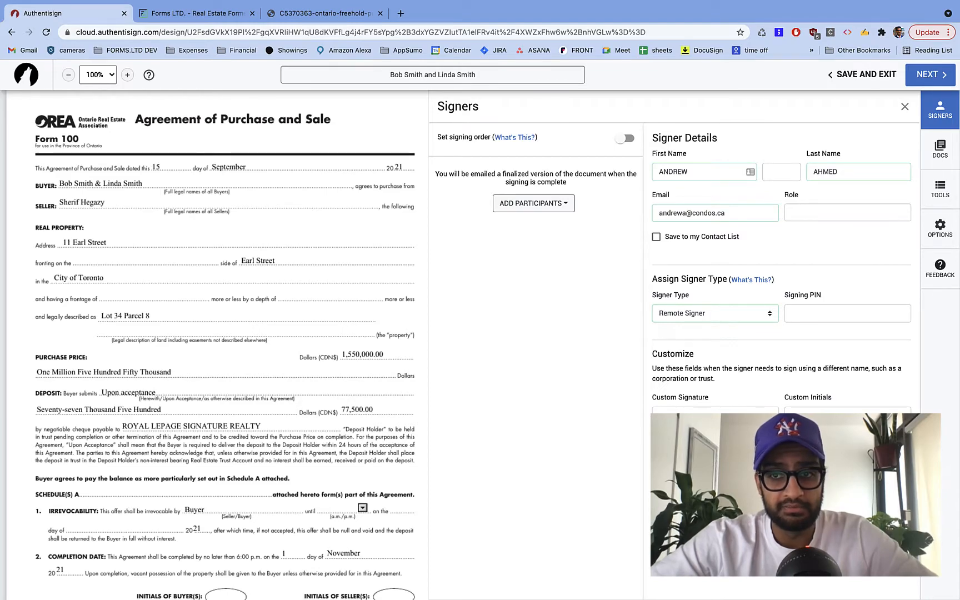
left_click(888, 465)
- Add the first buyer as a signer with their first name, last name and e-mail
left_click(811, 248)
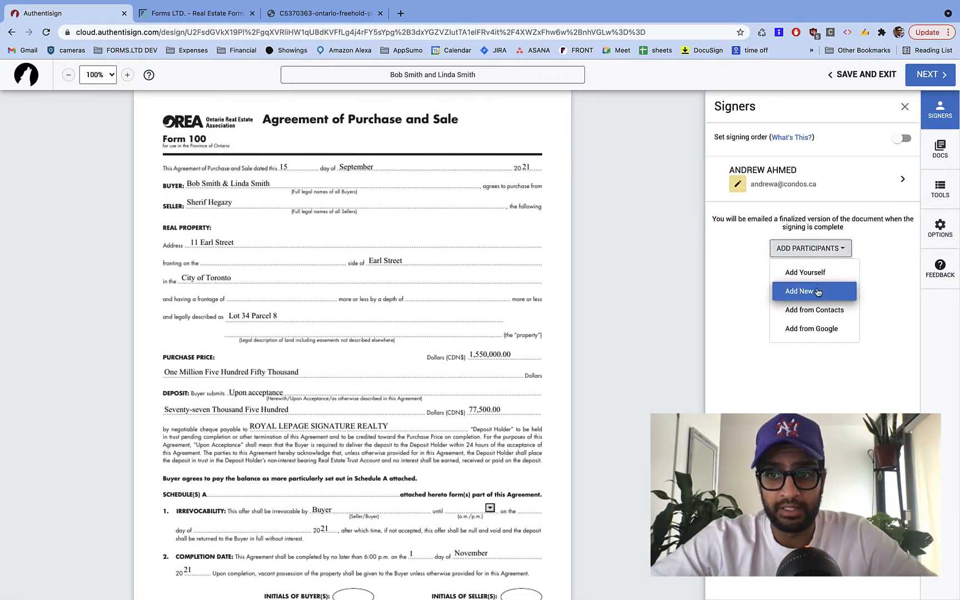
left_click(817, 294)
left_click(696, 173)
key("Tab")
key("Tab")
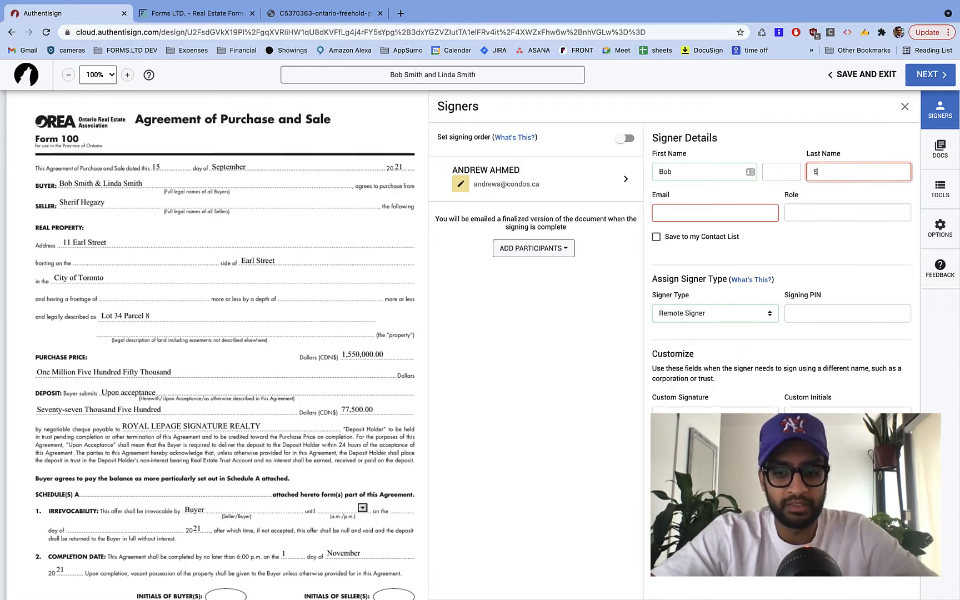
left_click(669, 207)
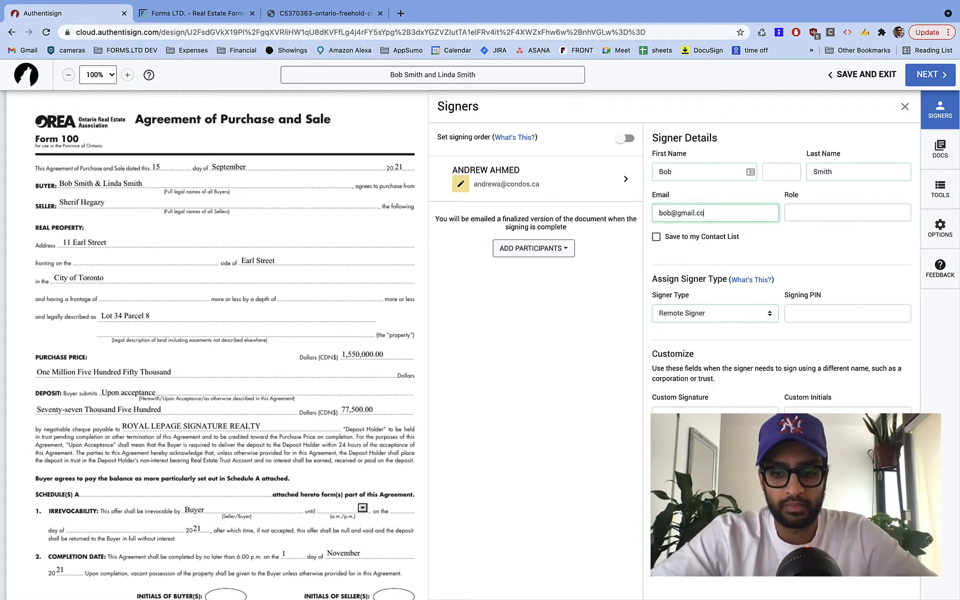
key("Return")
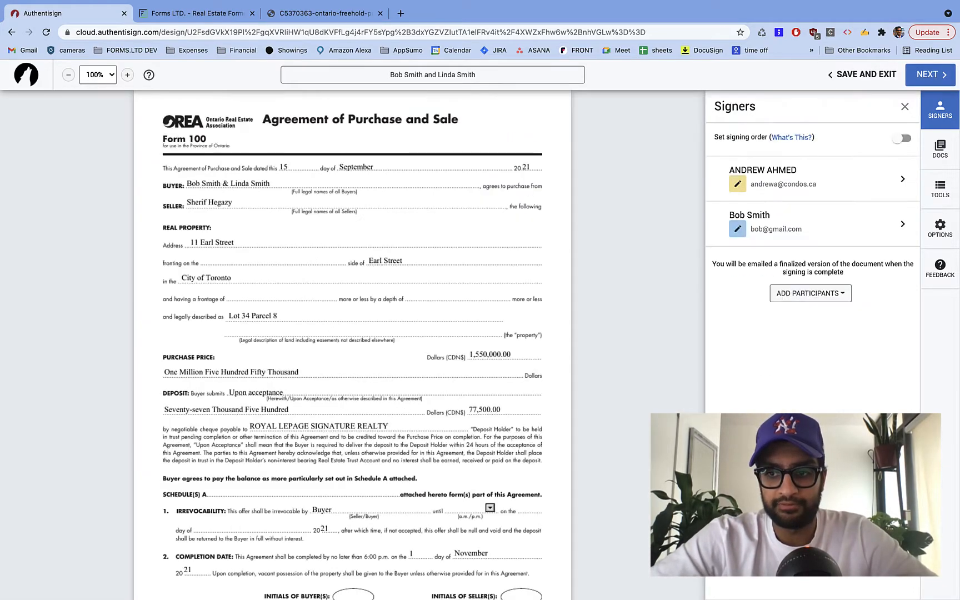
- Add the second buyer as a signer with their name and e-mail address
left_click(810, 294)
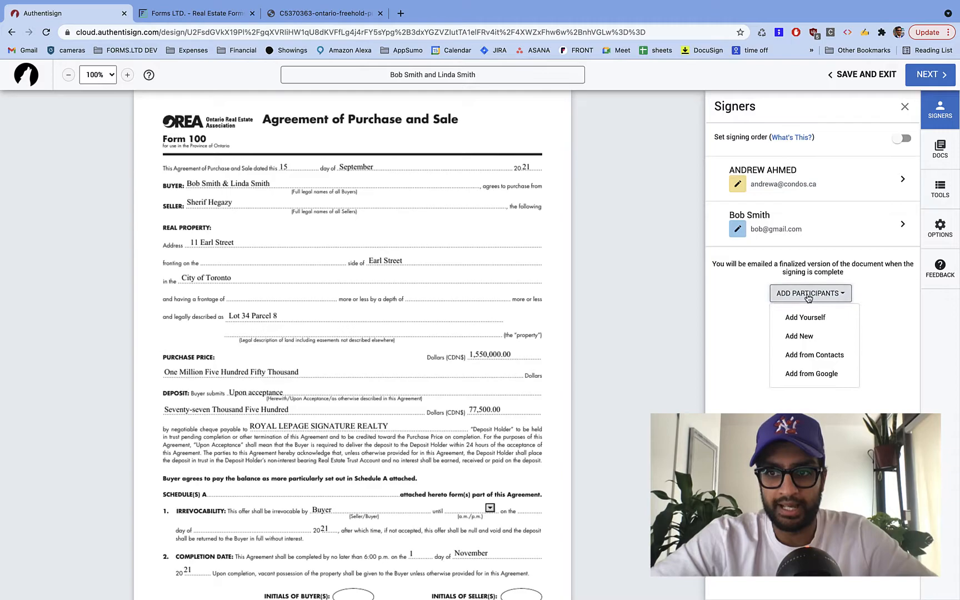
left_click(820, 338)
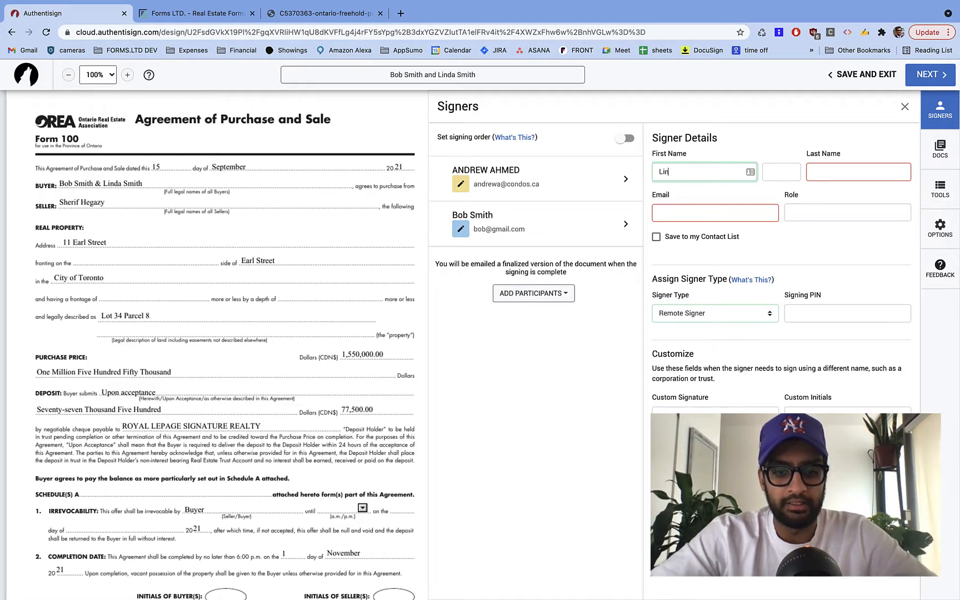
key("Tab")
key("Tab")
key("Tab")
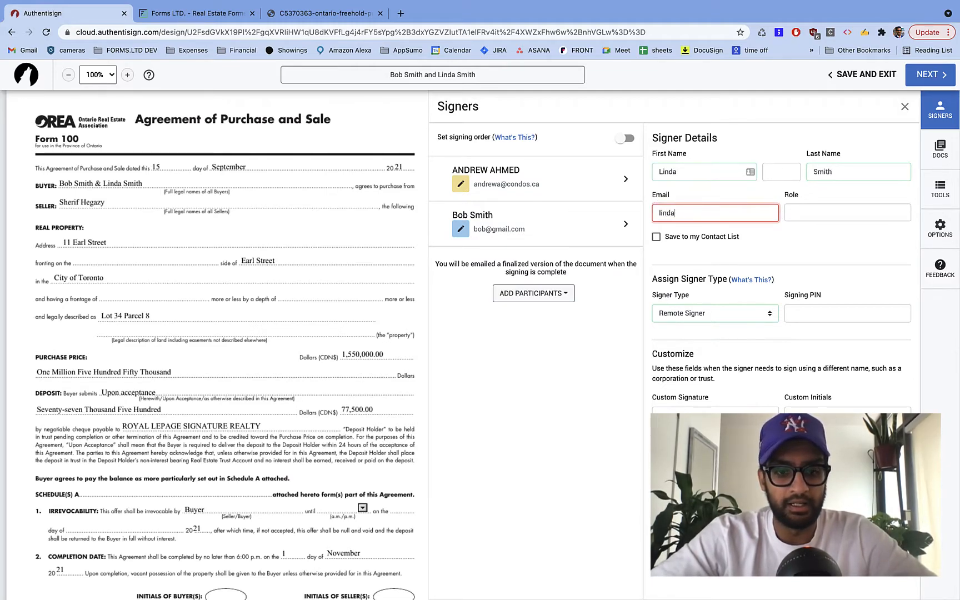
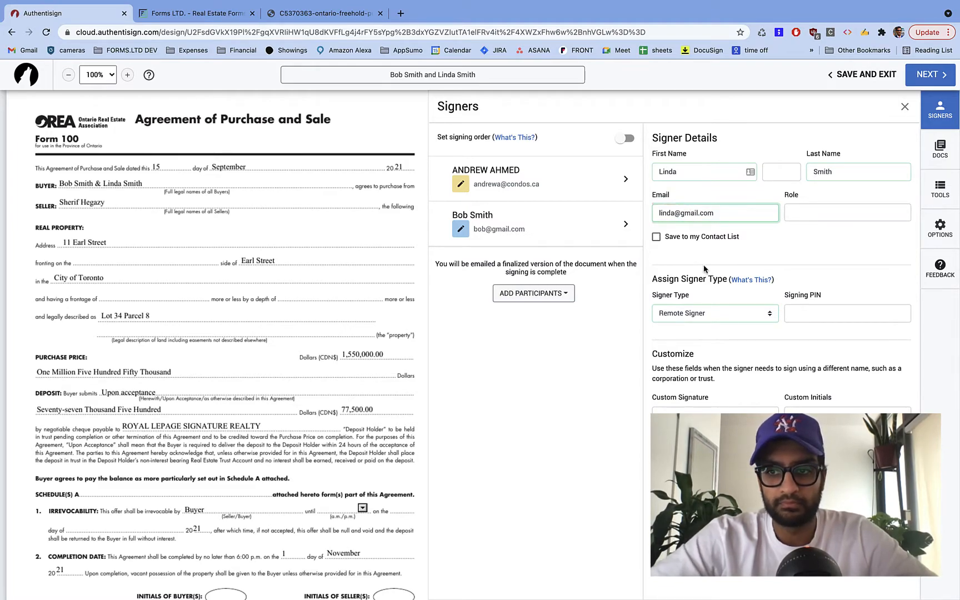
left_click(679, 456)
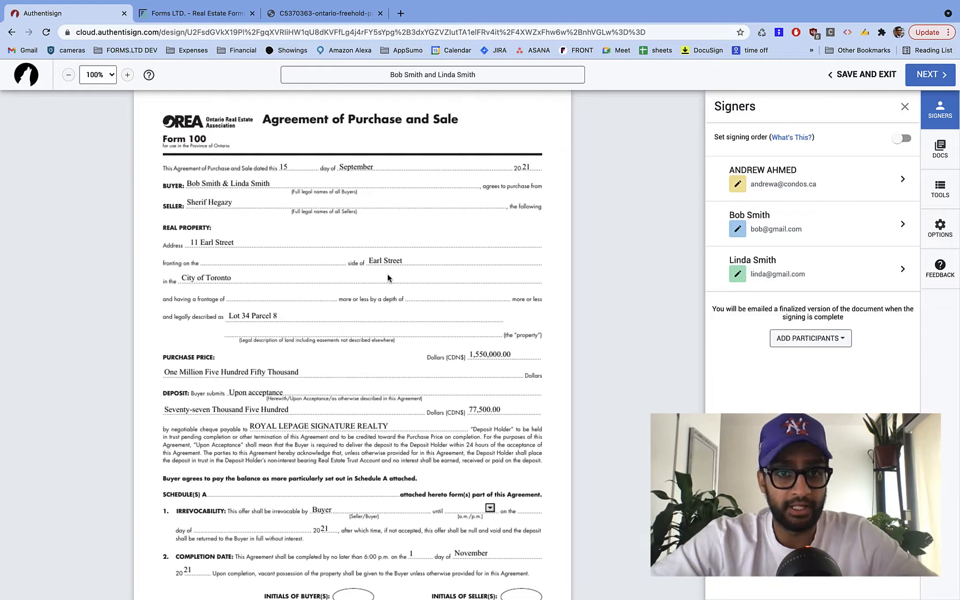
left_click(947, 159)
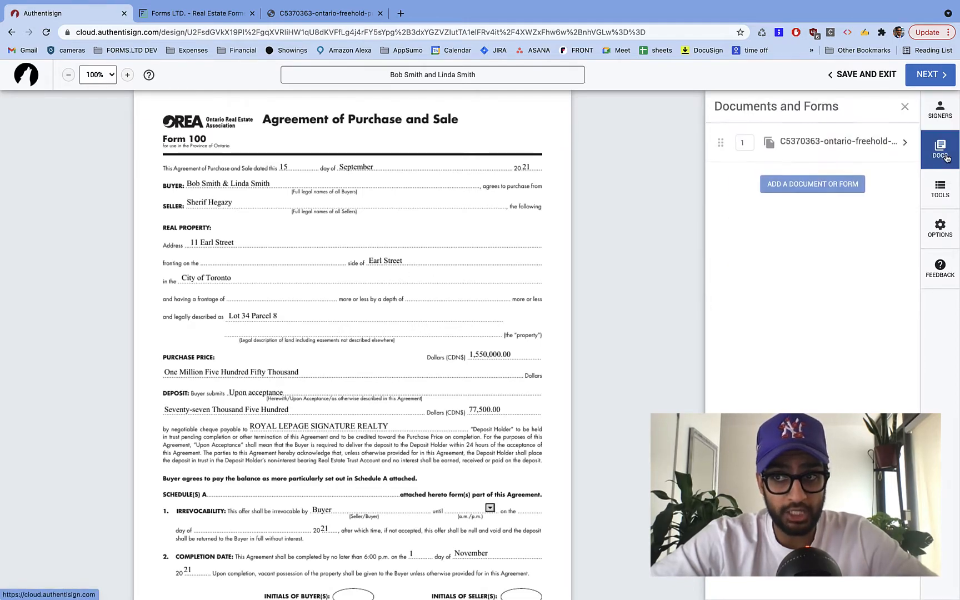
- Apply the 'Agreement of Purchase and Sale - Freehold - Froms.ltd' layout in the agreement's document settings
left_click(802, 143)
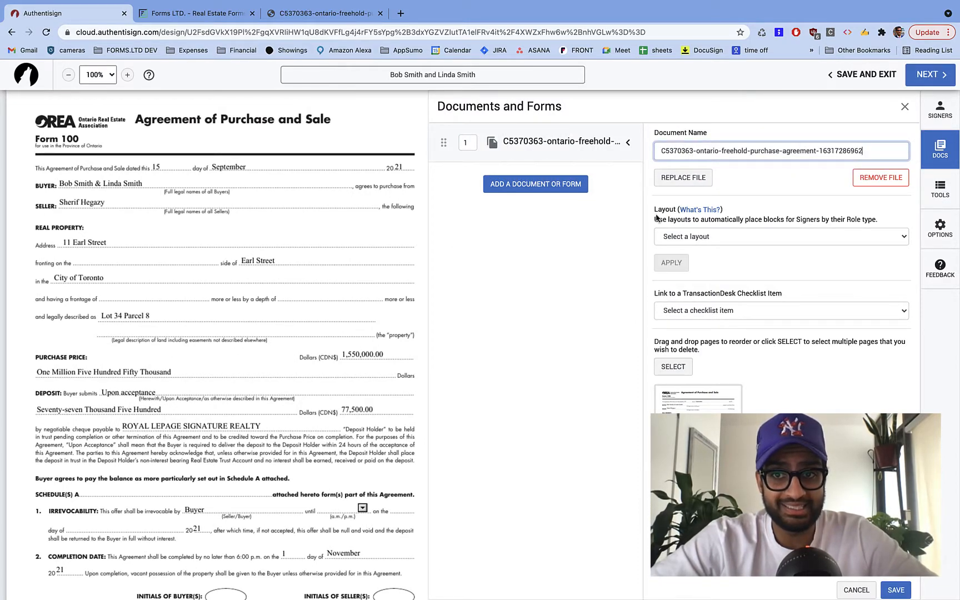
left_click(685, 238)
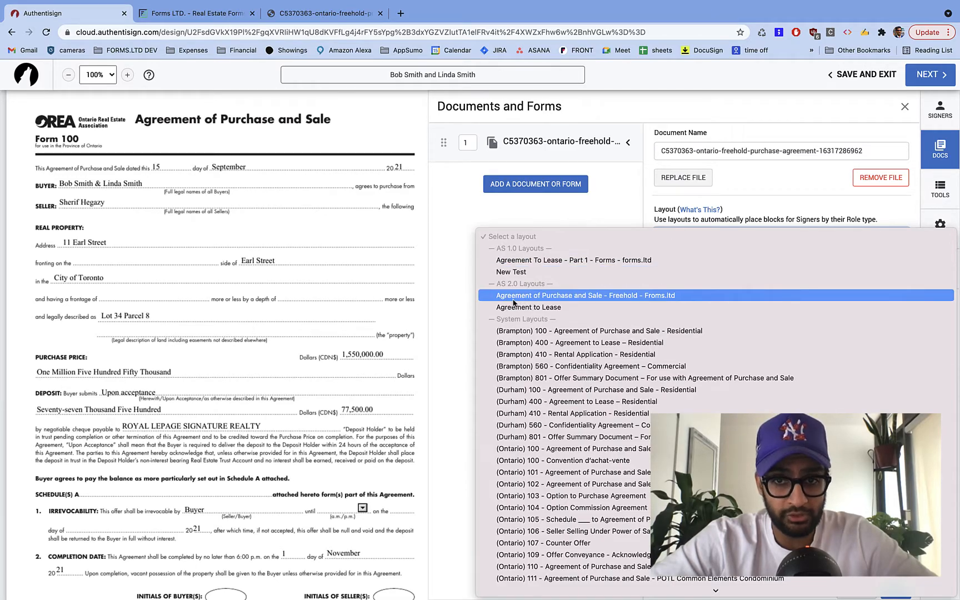
left_click(616, 298)
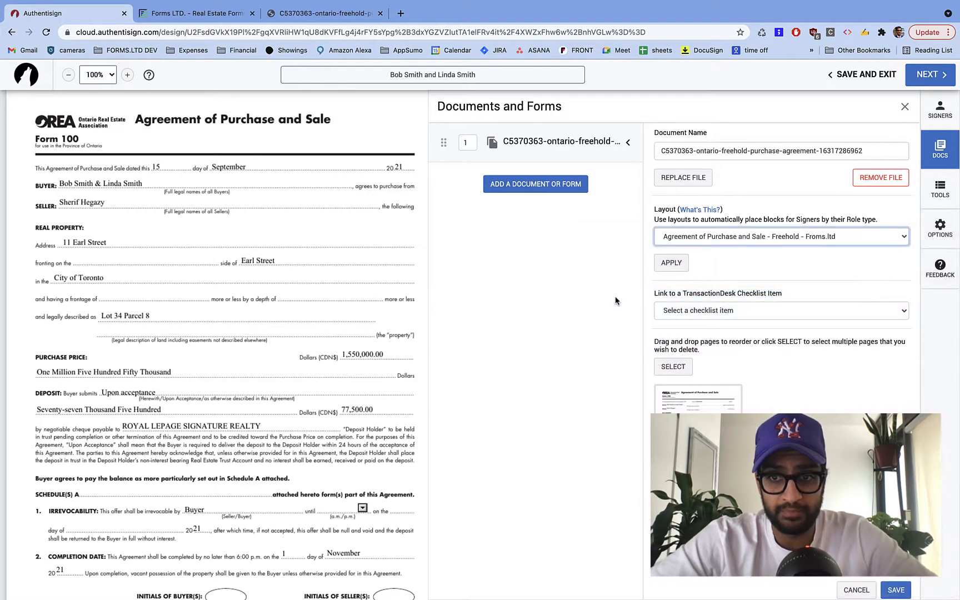
left_click(671, 263)
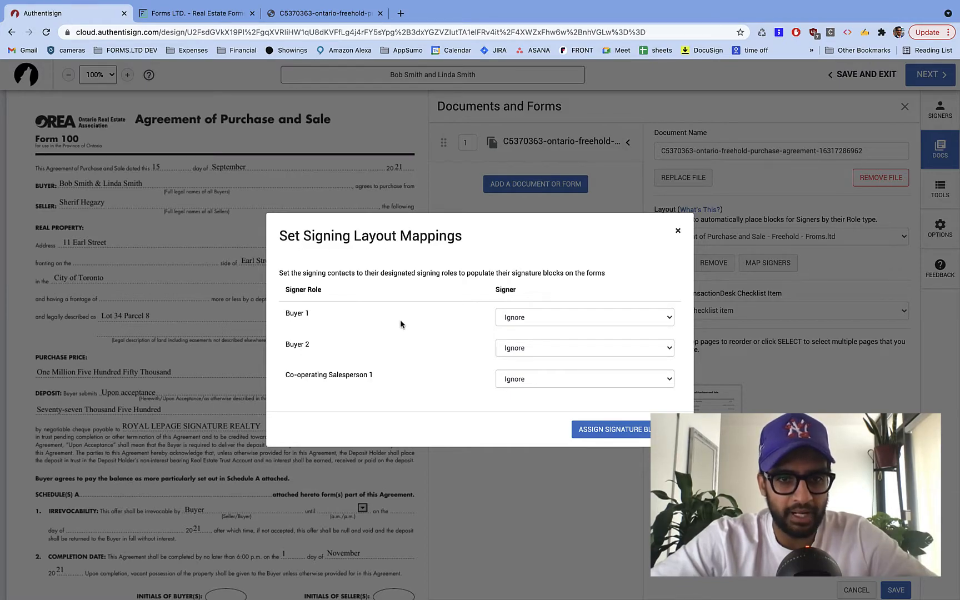
- Map Buyer 1 and Buyer 2 to the buyers and Co-operating Salesperson 1 to the agent, then assign blocks
left_click(585, 318)
left_click(586, 349)
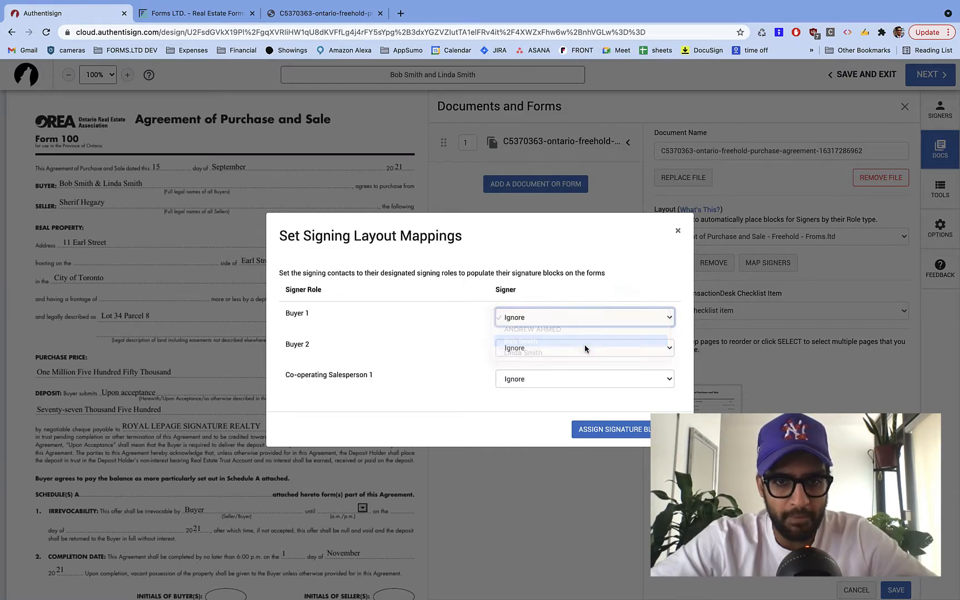
left_click(518, 355)
left_click(520, 359)
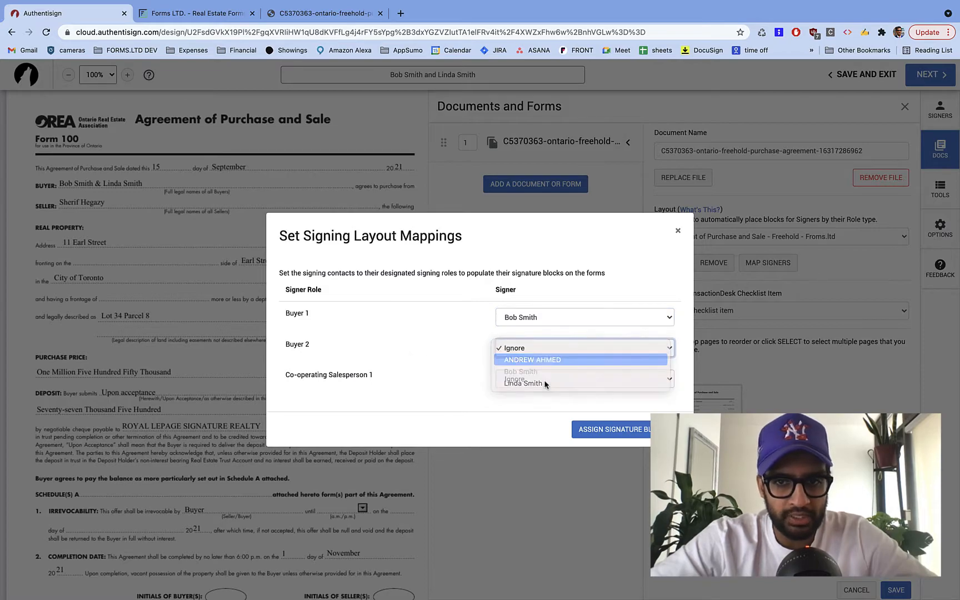
left_click(525, 355)
left_click(522, 372)
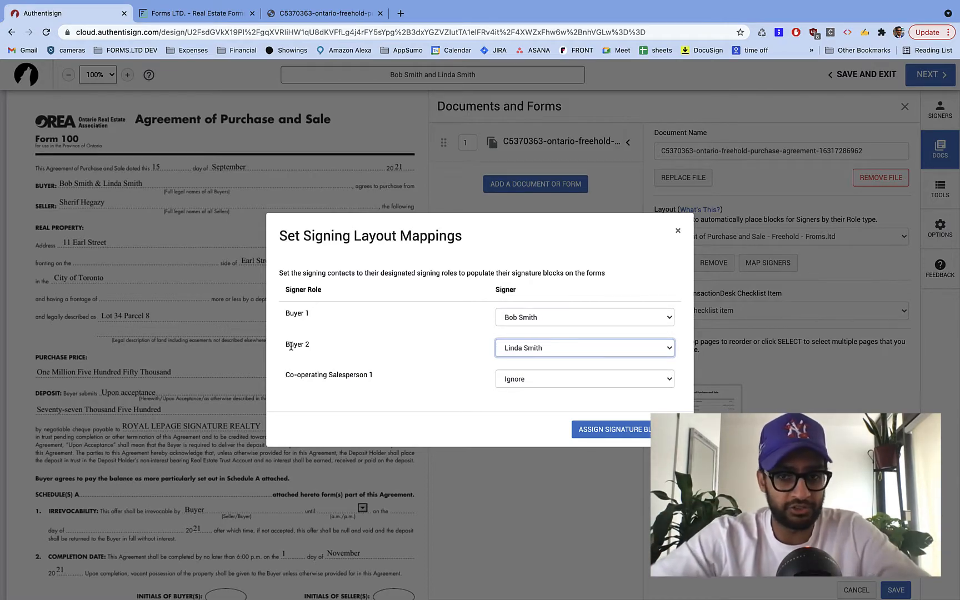
left_click(527, 382)
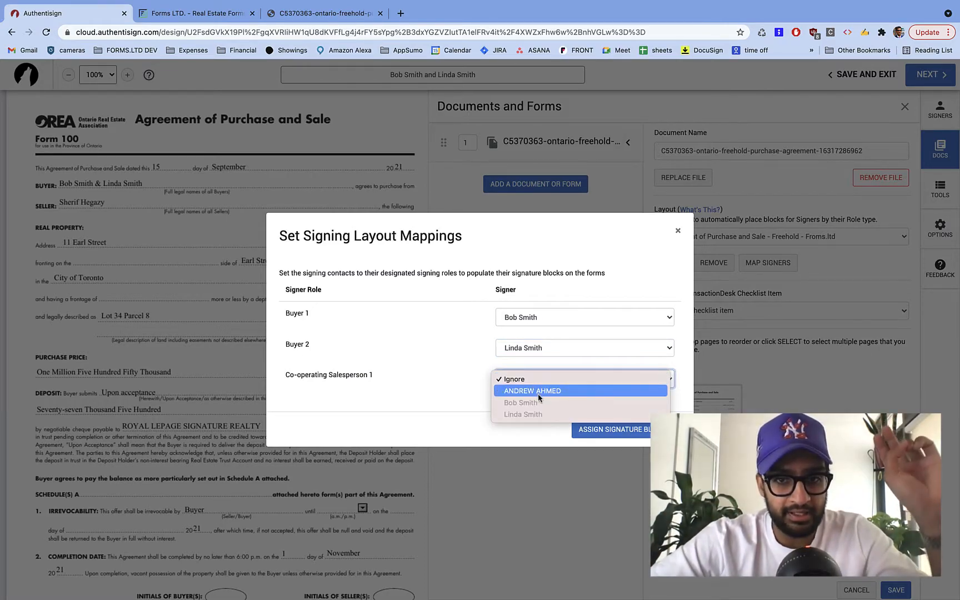
left_click(538, 392)
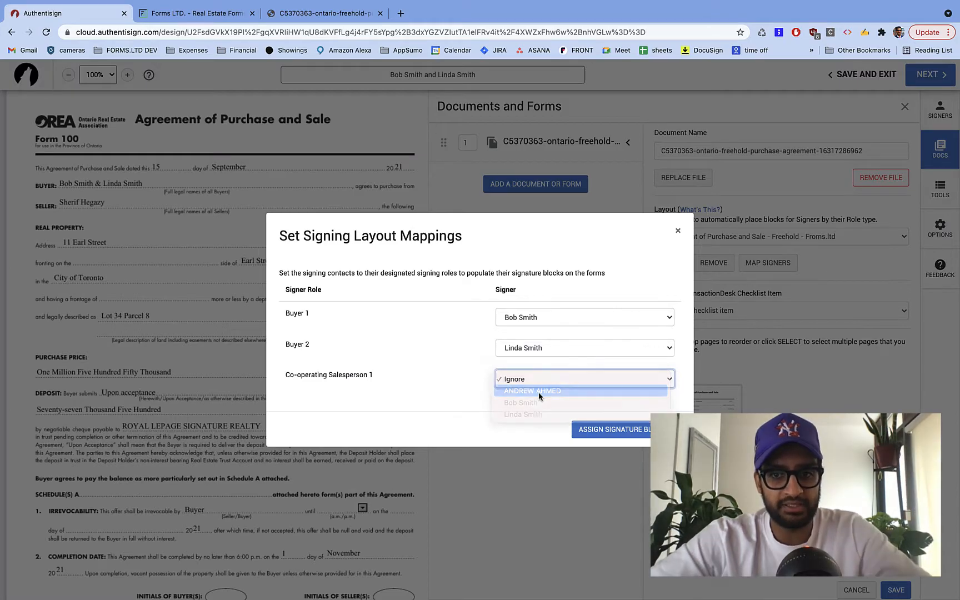
left_click(625, 430)
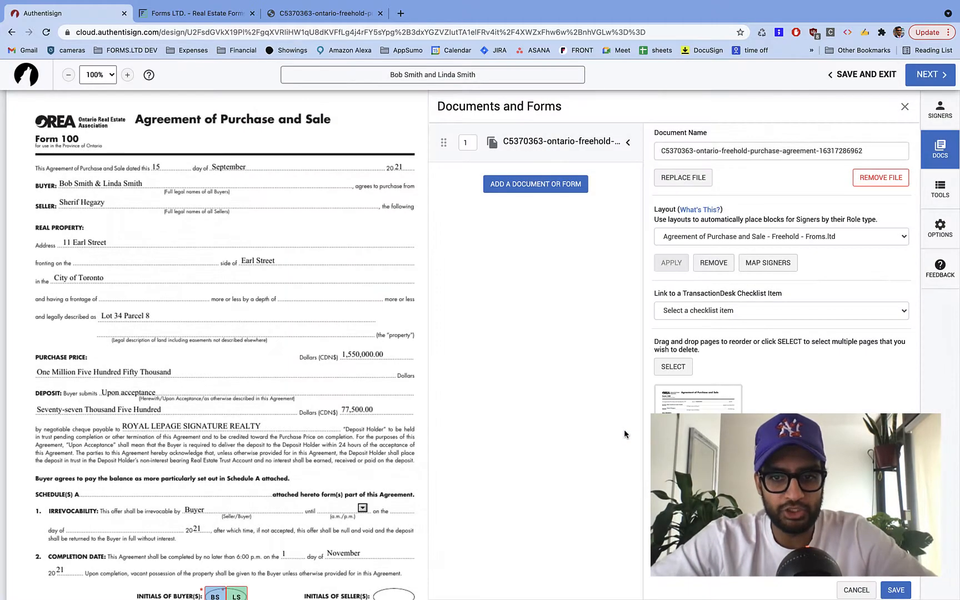
- Review the buyer initials on Form 127 and signature fields on Forms 127 and 801
scroll(298, 437, "down", 5)
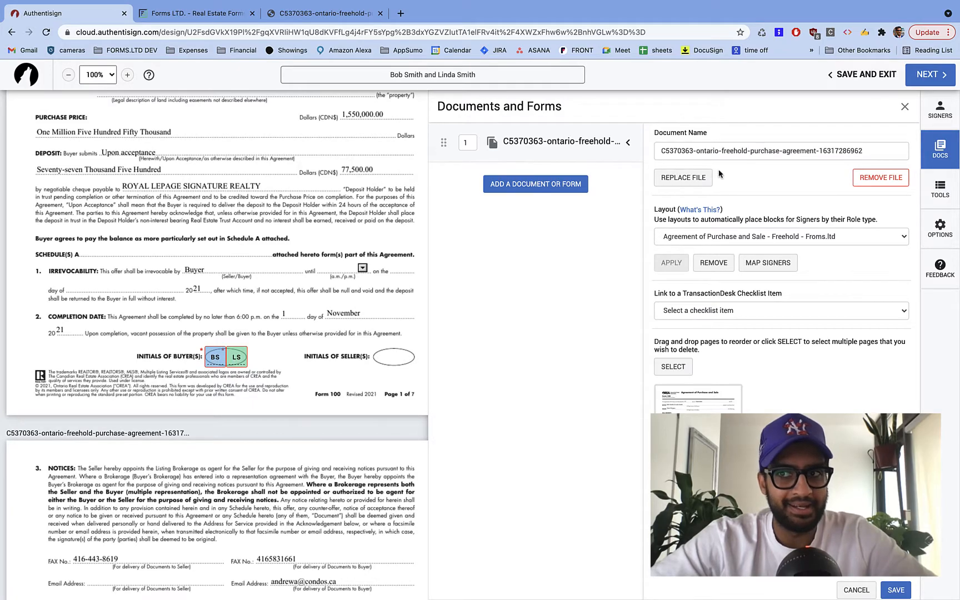
left_click(906, 107)
scroll(449, 472, "down", 13)
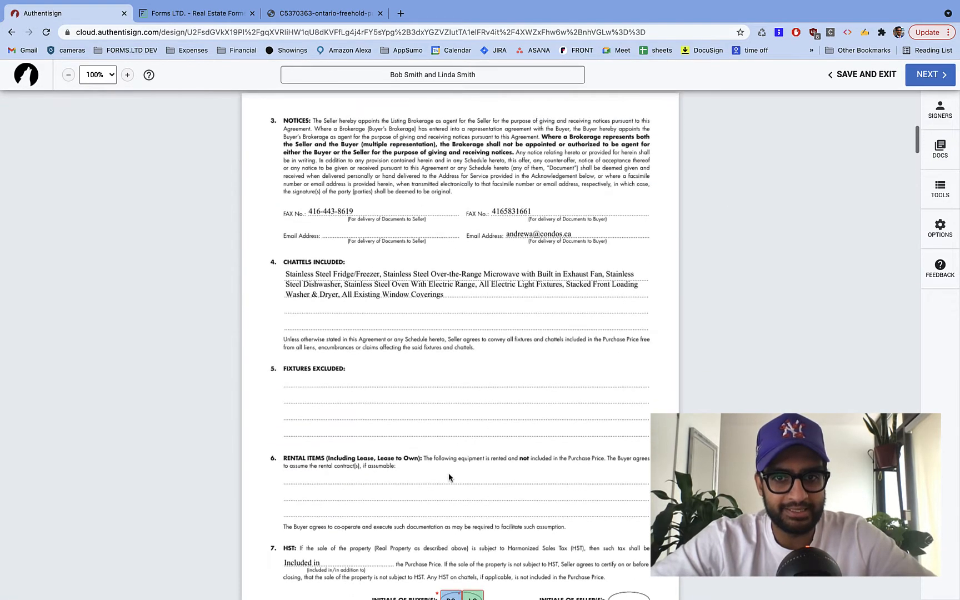
scroll(449, 472, "down", 7)
scroll(449, 473, "down", 18)
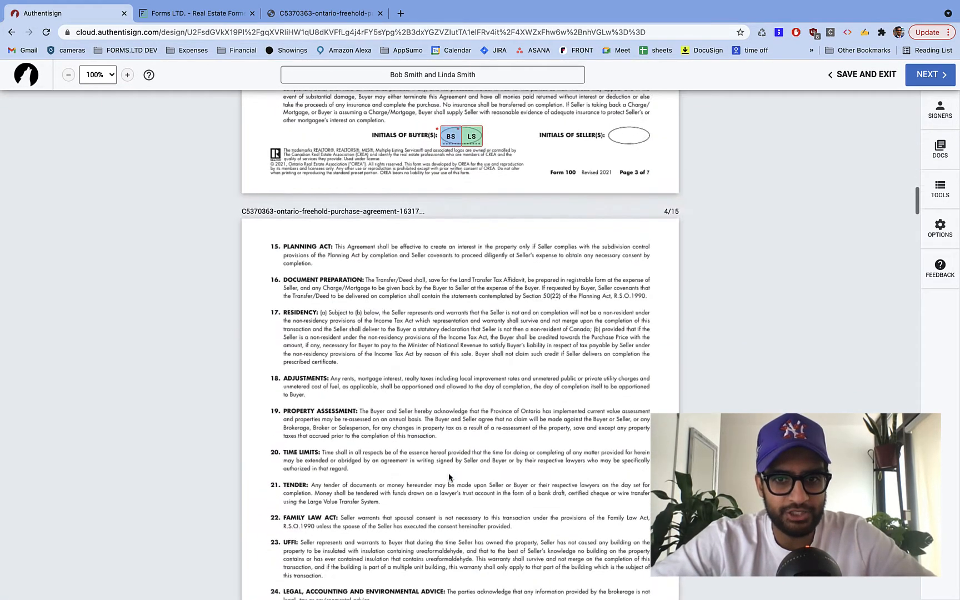
scroll(454, 316, "down", 15)
scroll(454, 316, "down", 15)
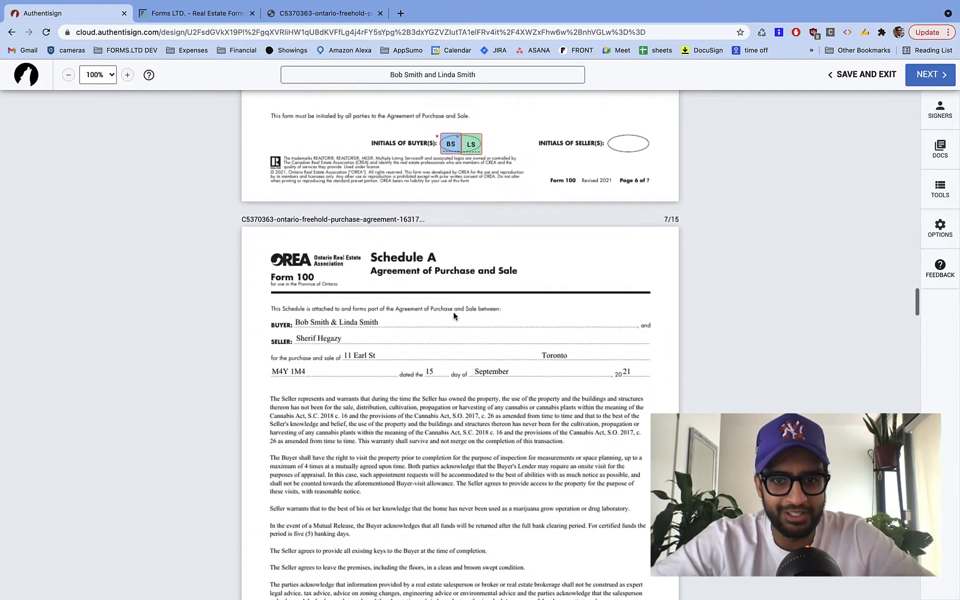
scroll(453, 316, "down", 15)
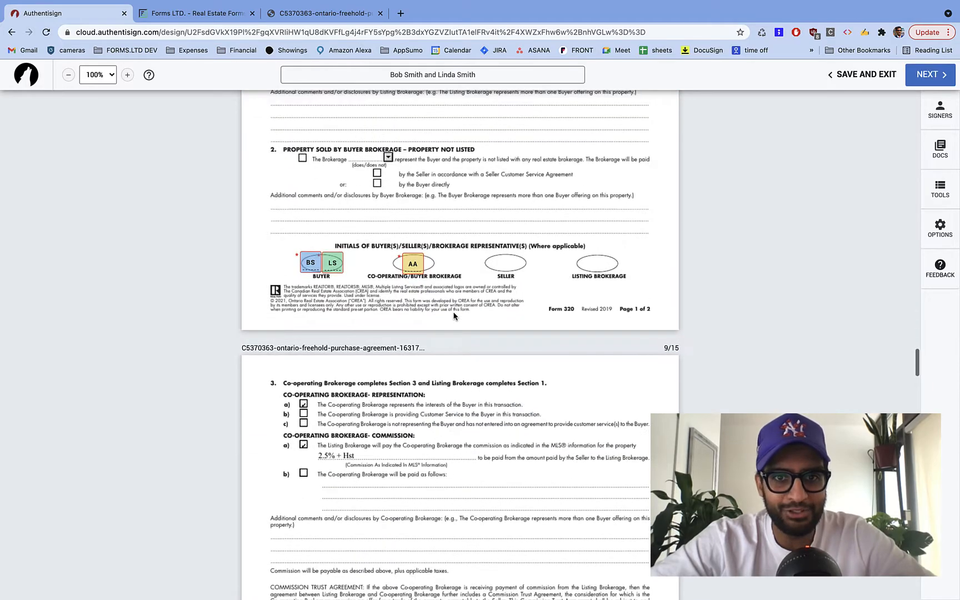
scroll(454, 314, "down", 15)
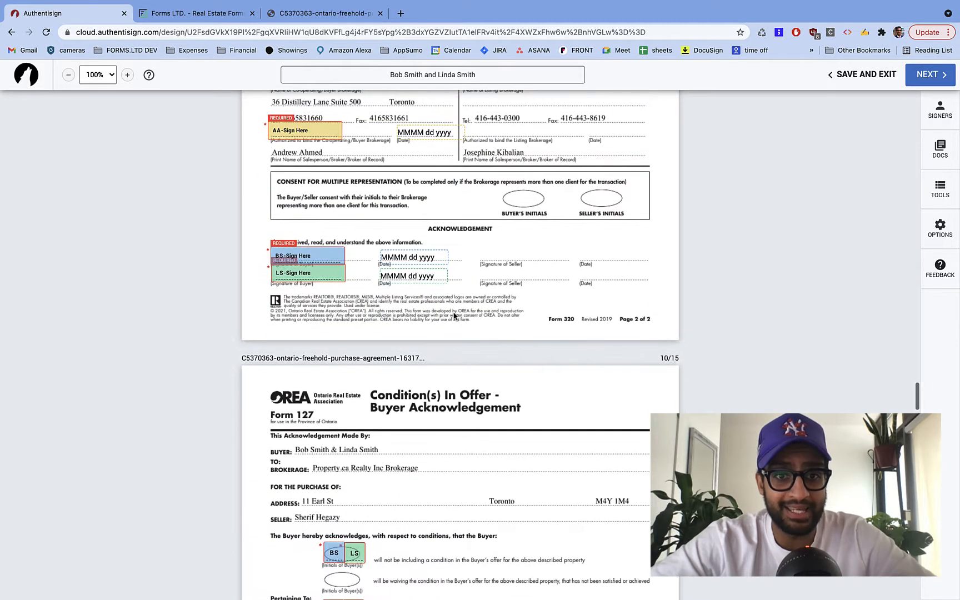
scroll(453, 316, "up", 8)
scroll(454, 316, "down", 6)
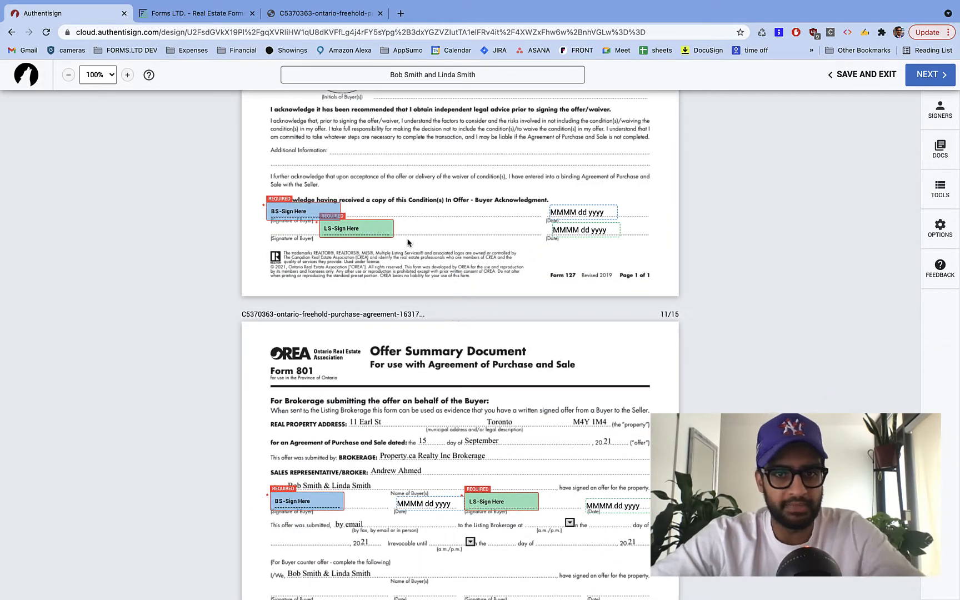
scroll(409, 242, "up", 5)
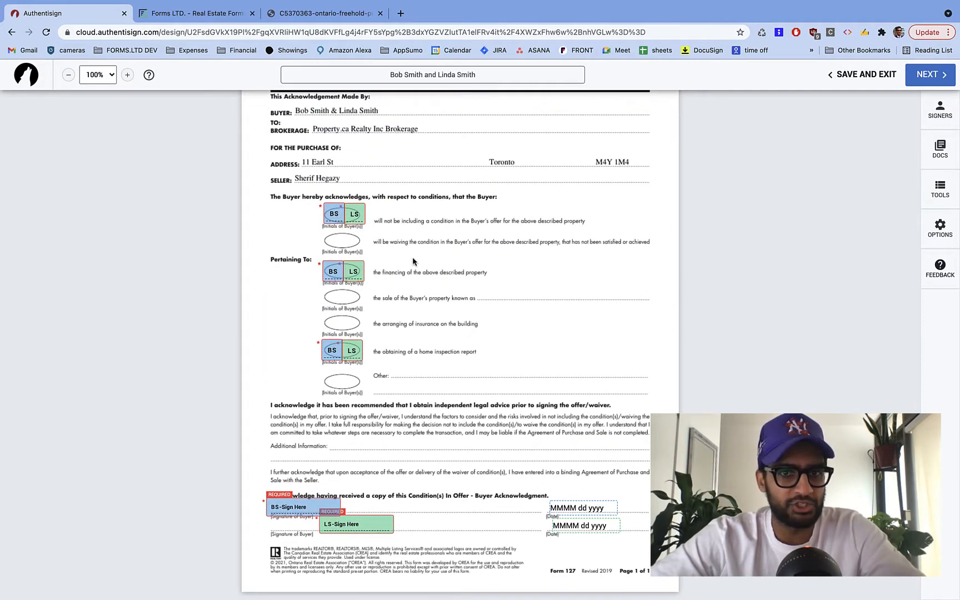
scroll(444, 251, "up", 3)
scroll(445, 253, "down", 9)
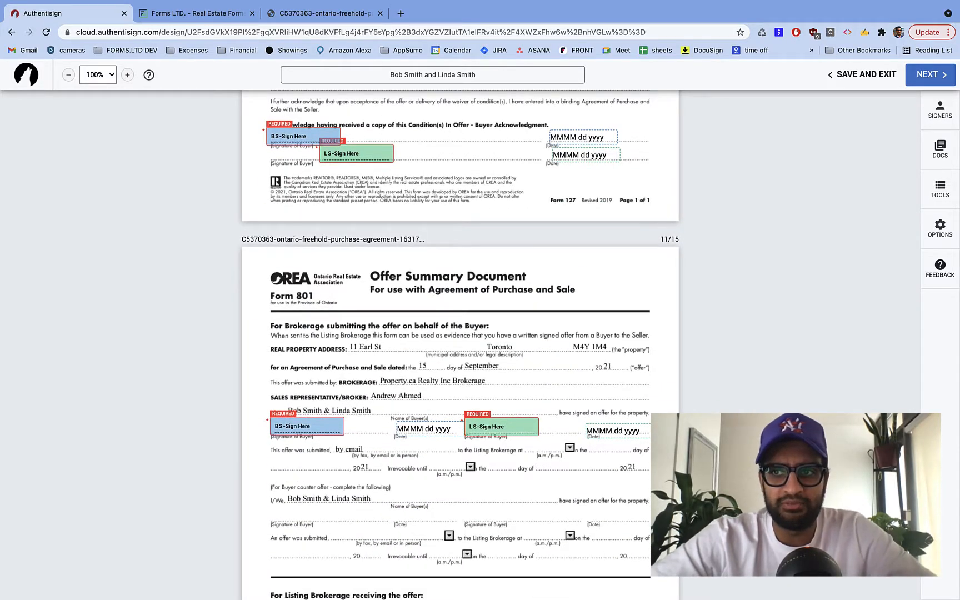
- Show the Signing Tools panel beside the document
left_click(939, 192)
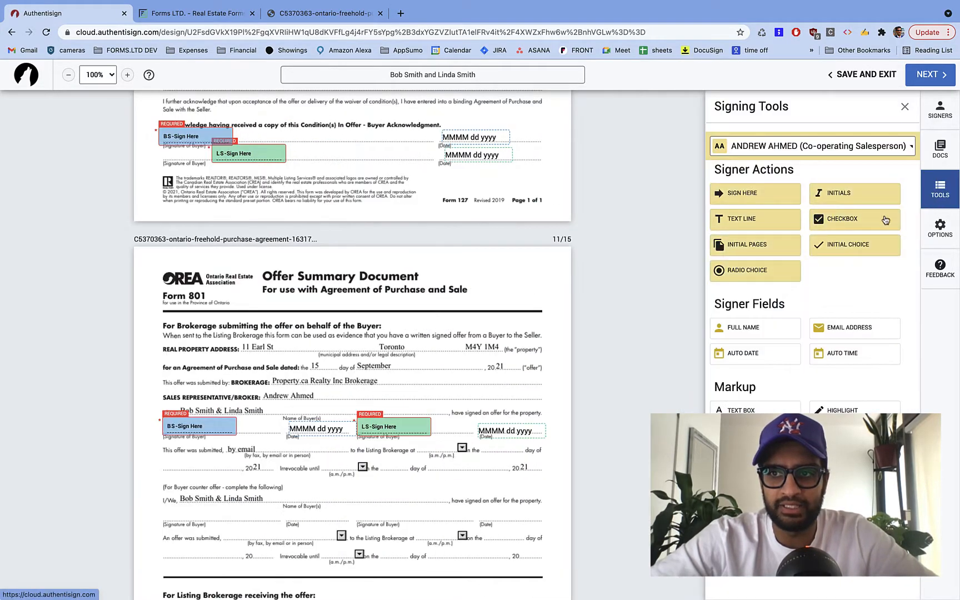
scroll(396, 326, "down", 5)
scroll(520, 295, "up", 15)
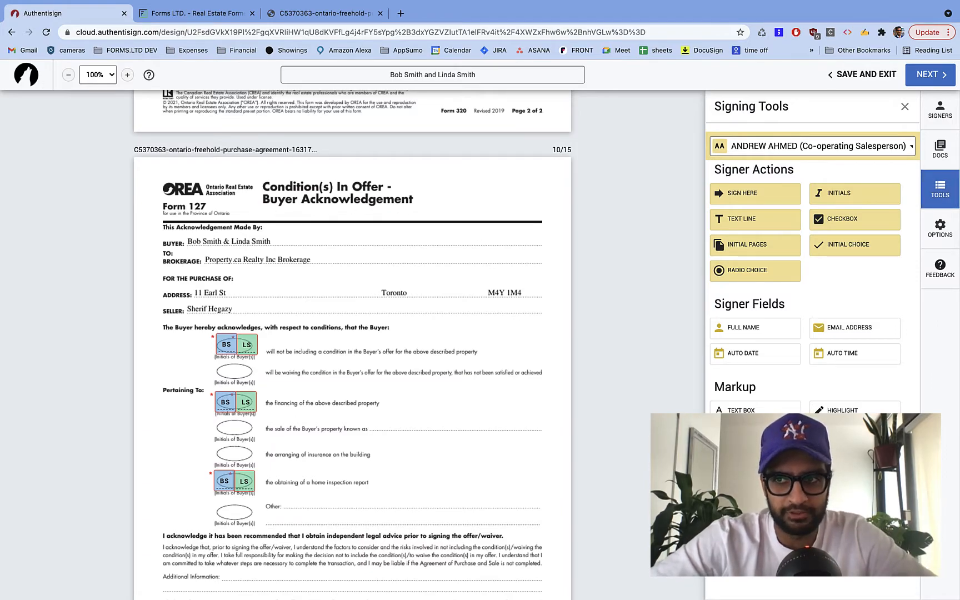
- Delete page 10, the Condition(s) In Offer form, from the agreement's documents
left_click(940, 151)
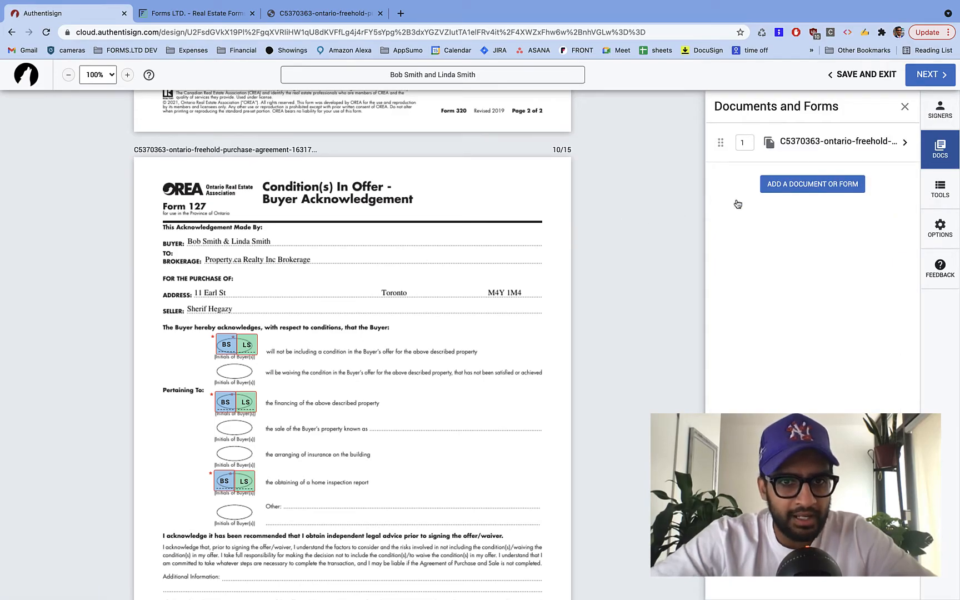
left_click(827, 143)
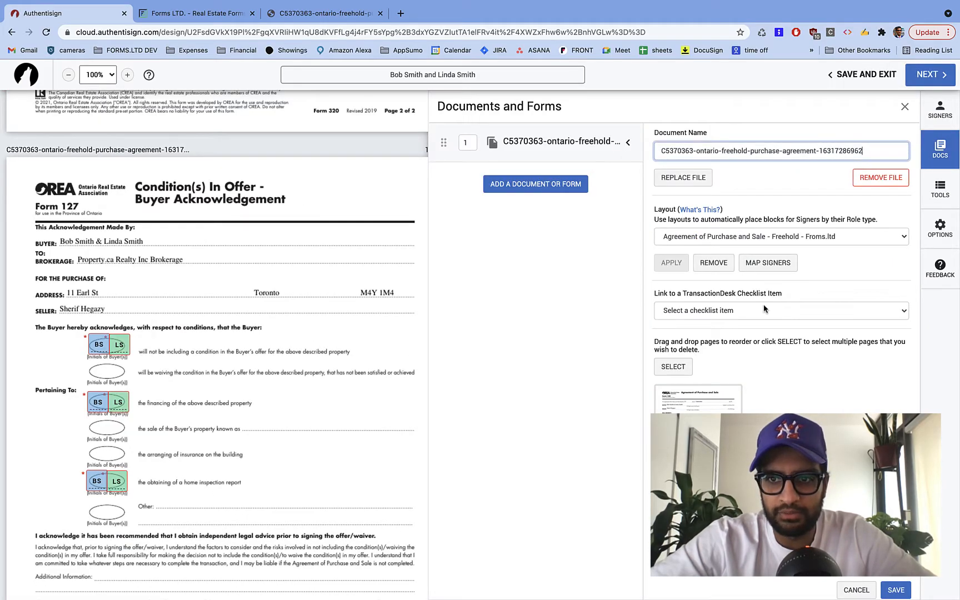
scroll(302, 297, "up", 10)
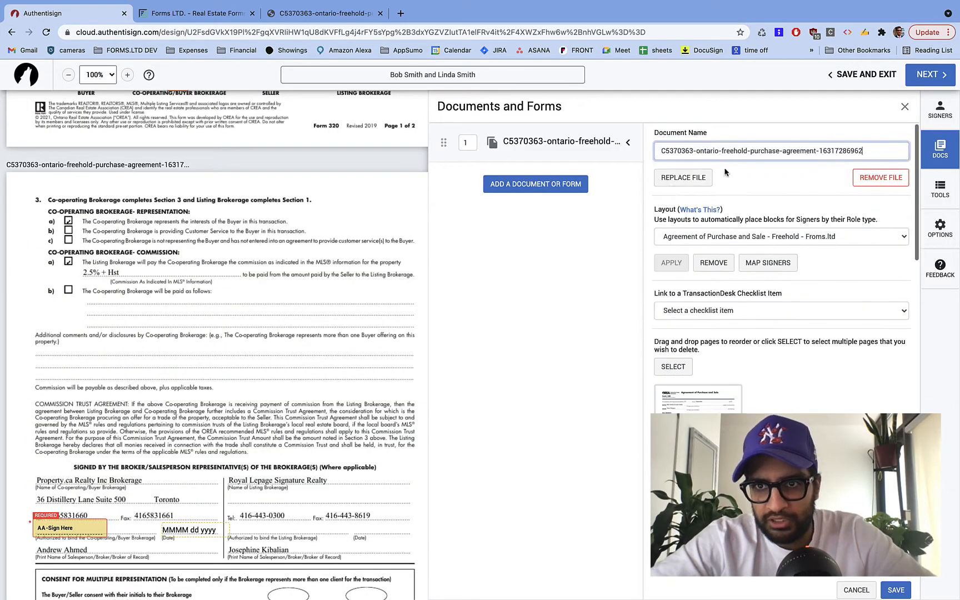
scroll(698, 278, "down", 15)
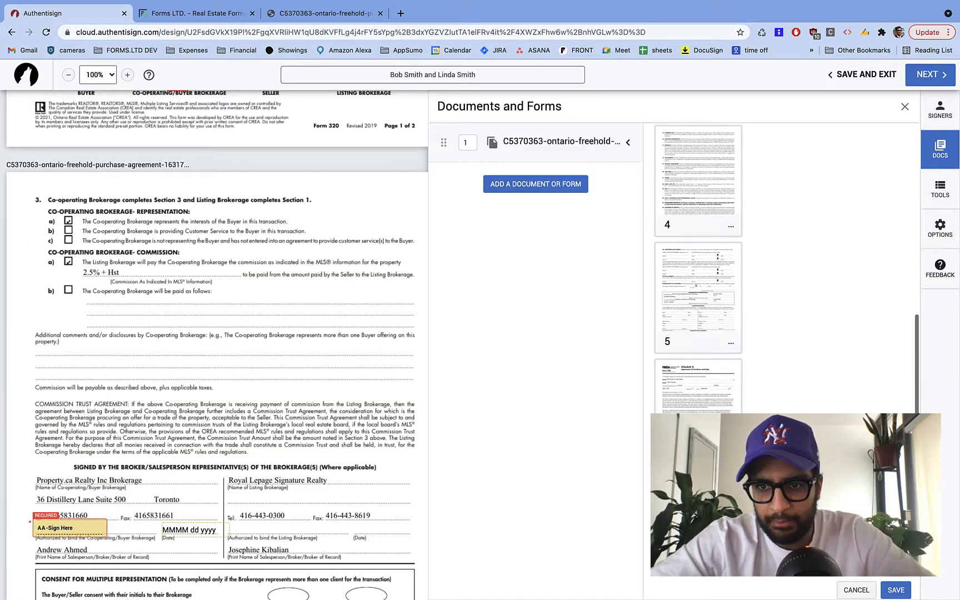
scroll(698, 267, "down", 6)
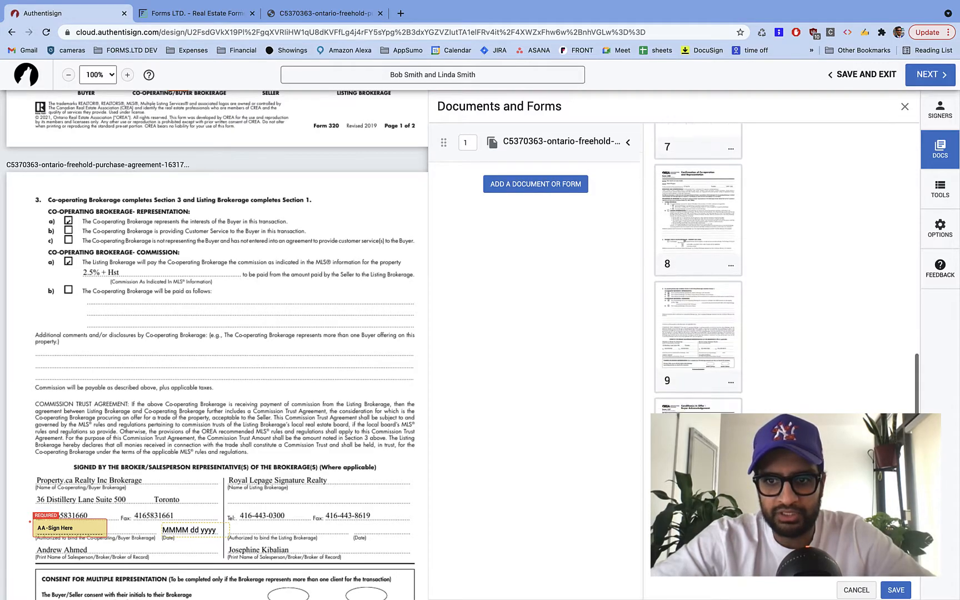
left_click(731, 411)
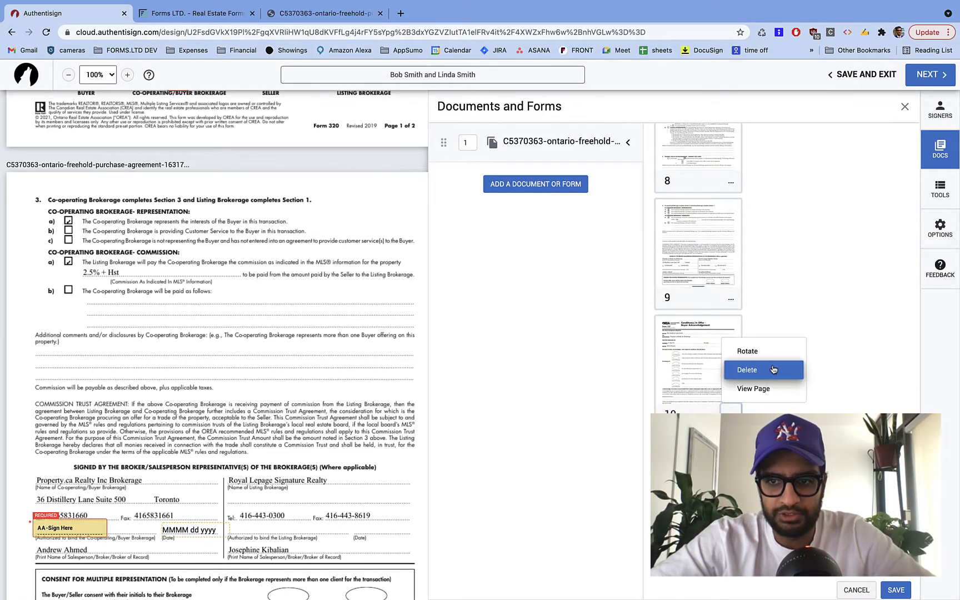
left_click(773, 369)
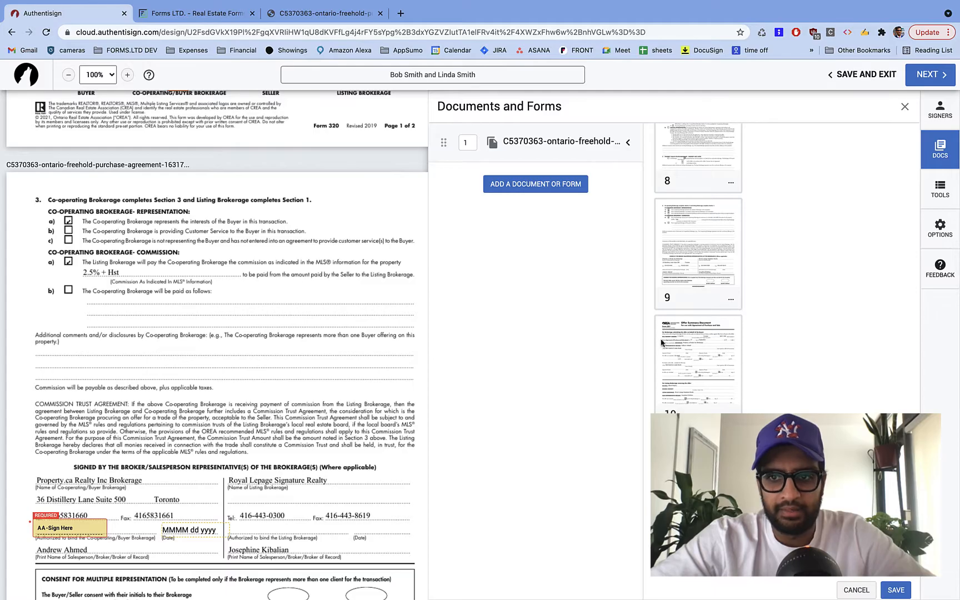
scroll(289, 289, "up", 20)
scroll(261, 268, "up", 15)
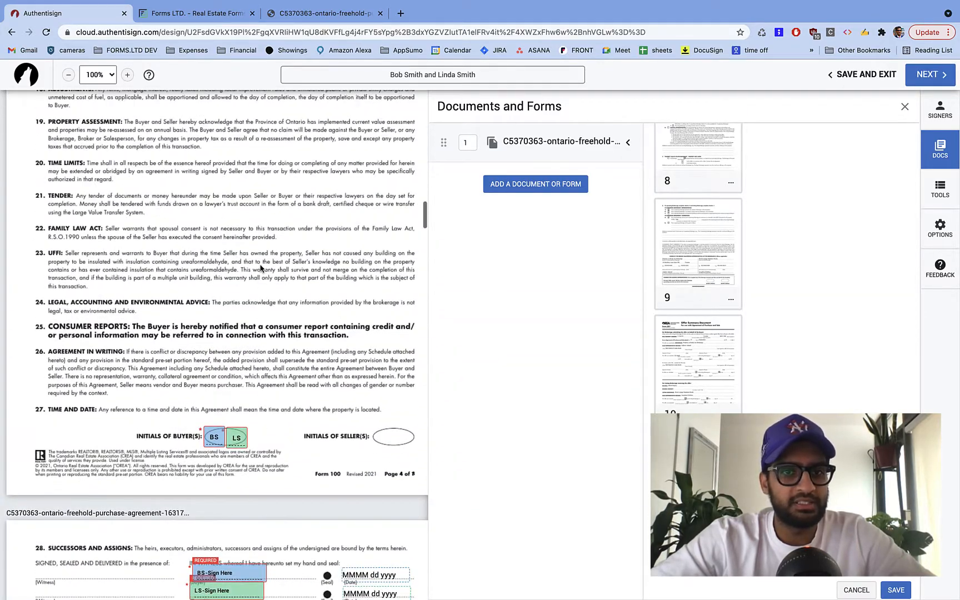
scroll(260, 268, "up", 6)
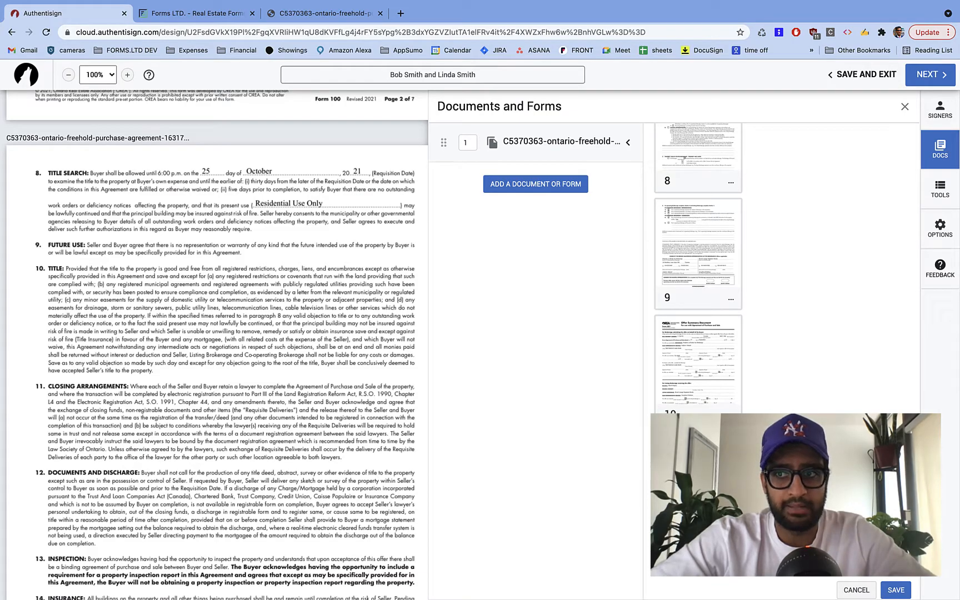
- Save the page deletion, leaving the agreement at 14 pages
left_click(906, 106)
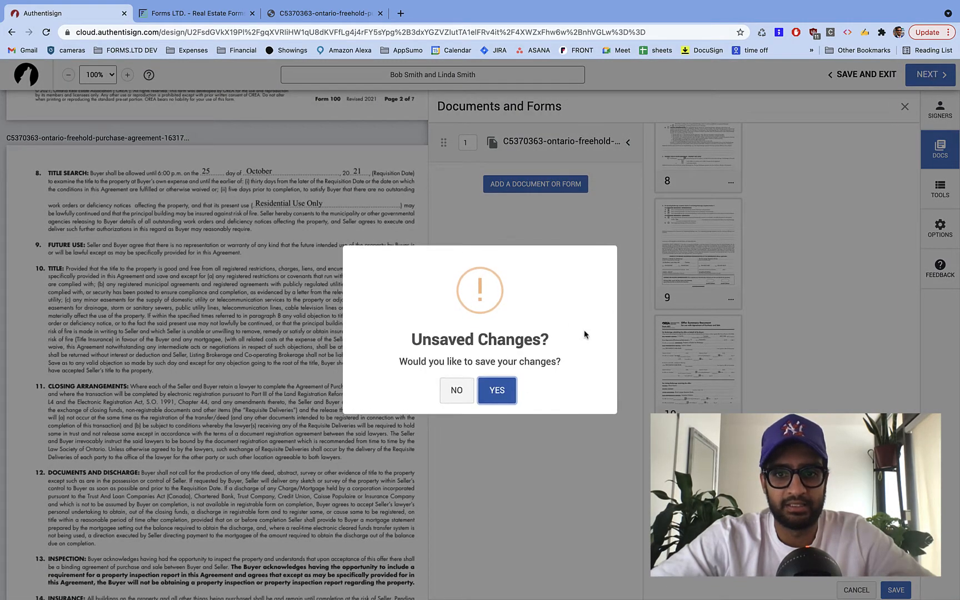
left_click(492, 396)
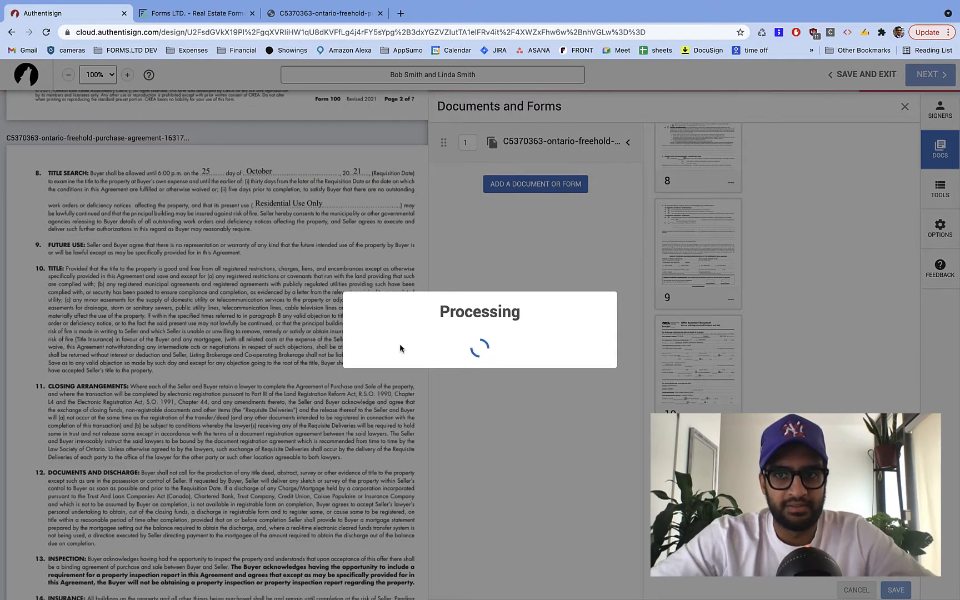
scroll(456, 420, "down", 16)
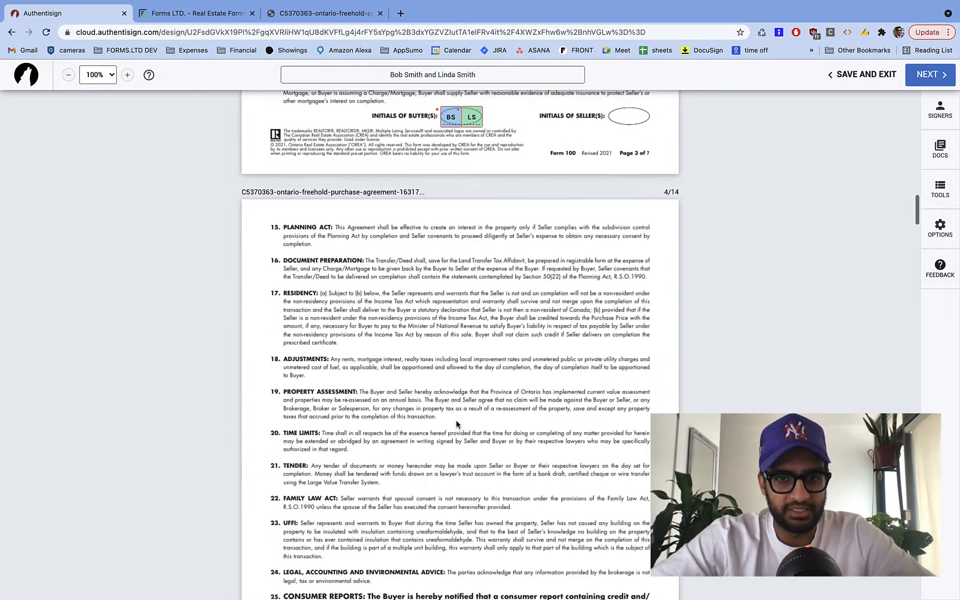
scroll(456, 424, "down", 20)
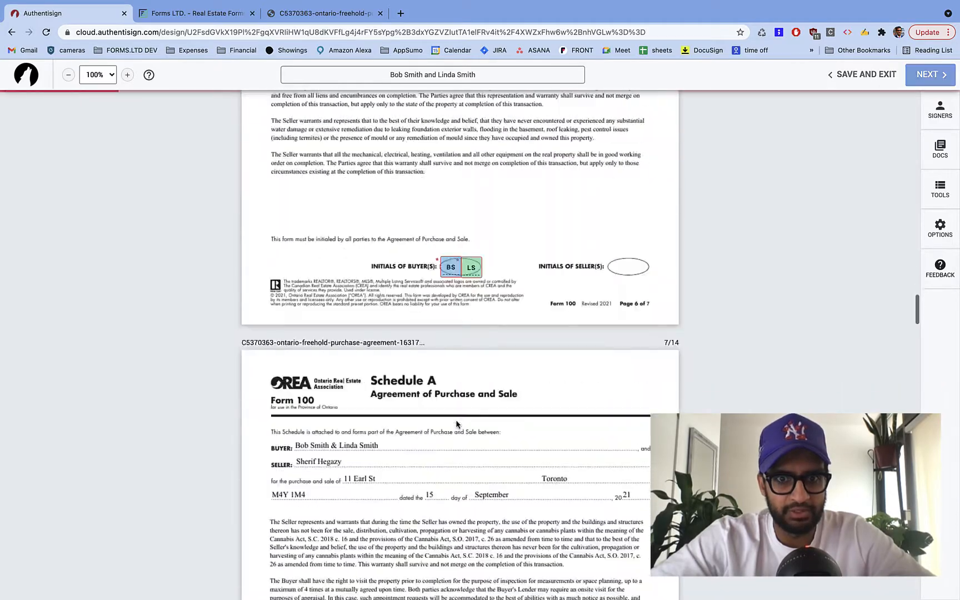
scroll(457, 425, "down", 10)
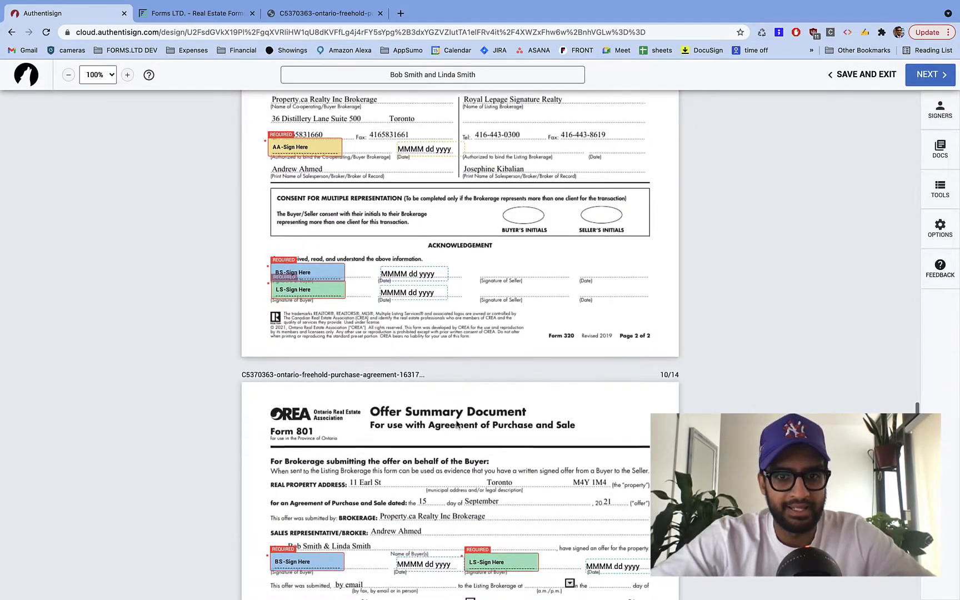
scroll(456, 424, "down", 6)
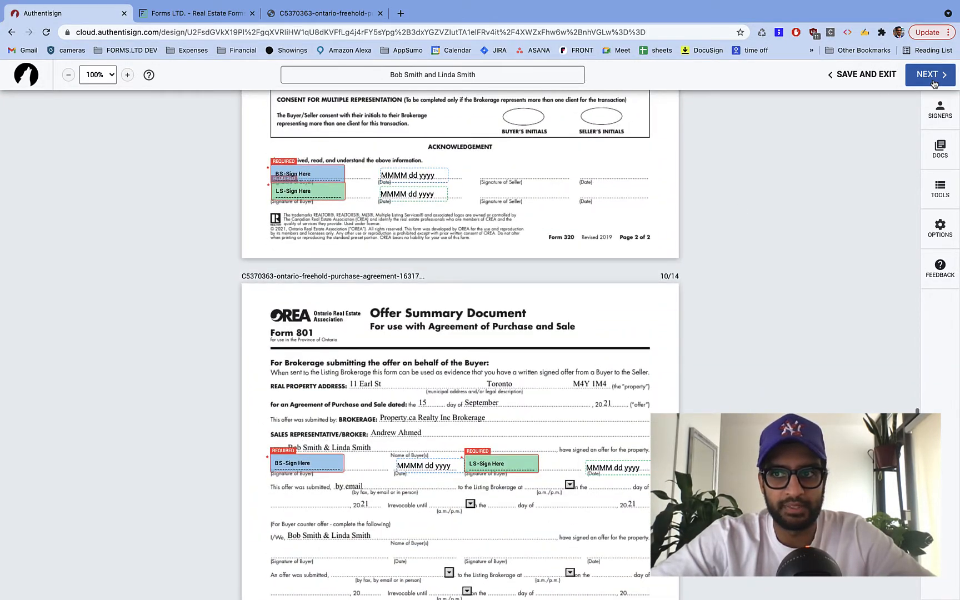
- Finalize the signing setup and send the invitations to all three signers
left_click(934, 83)
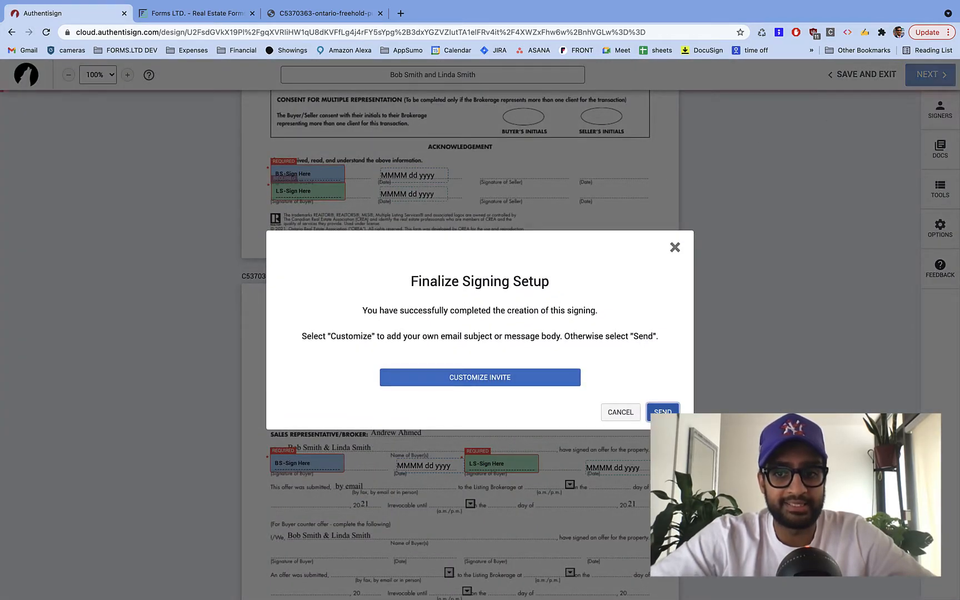
left_click(663, 412)
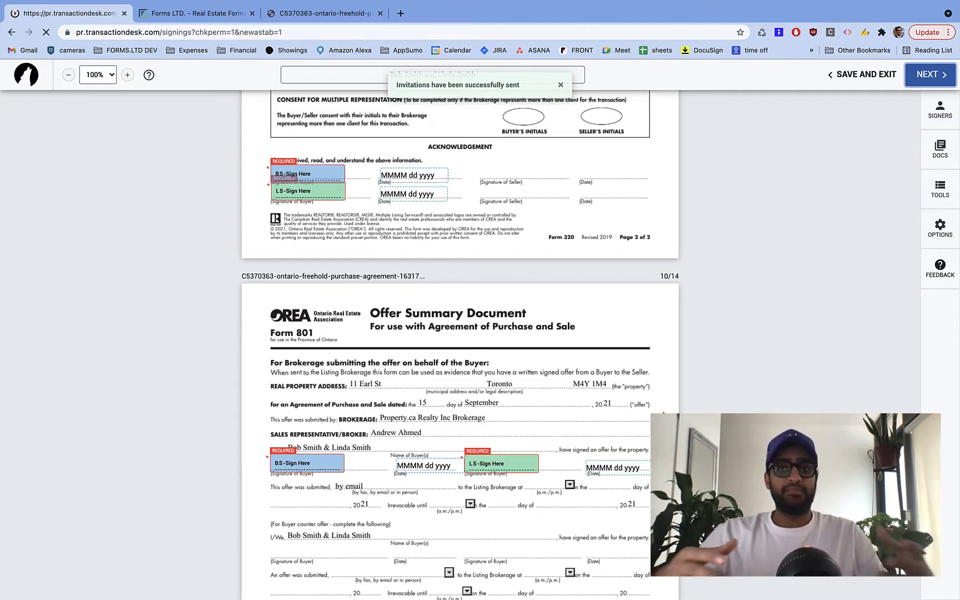